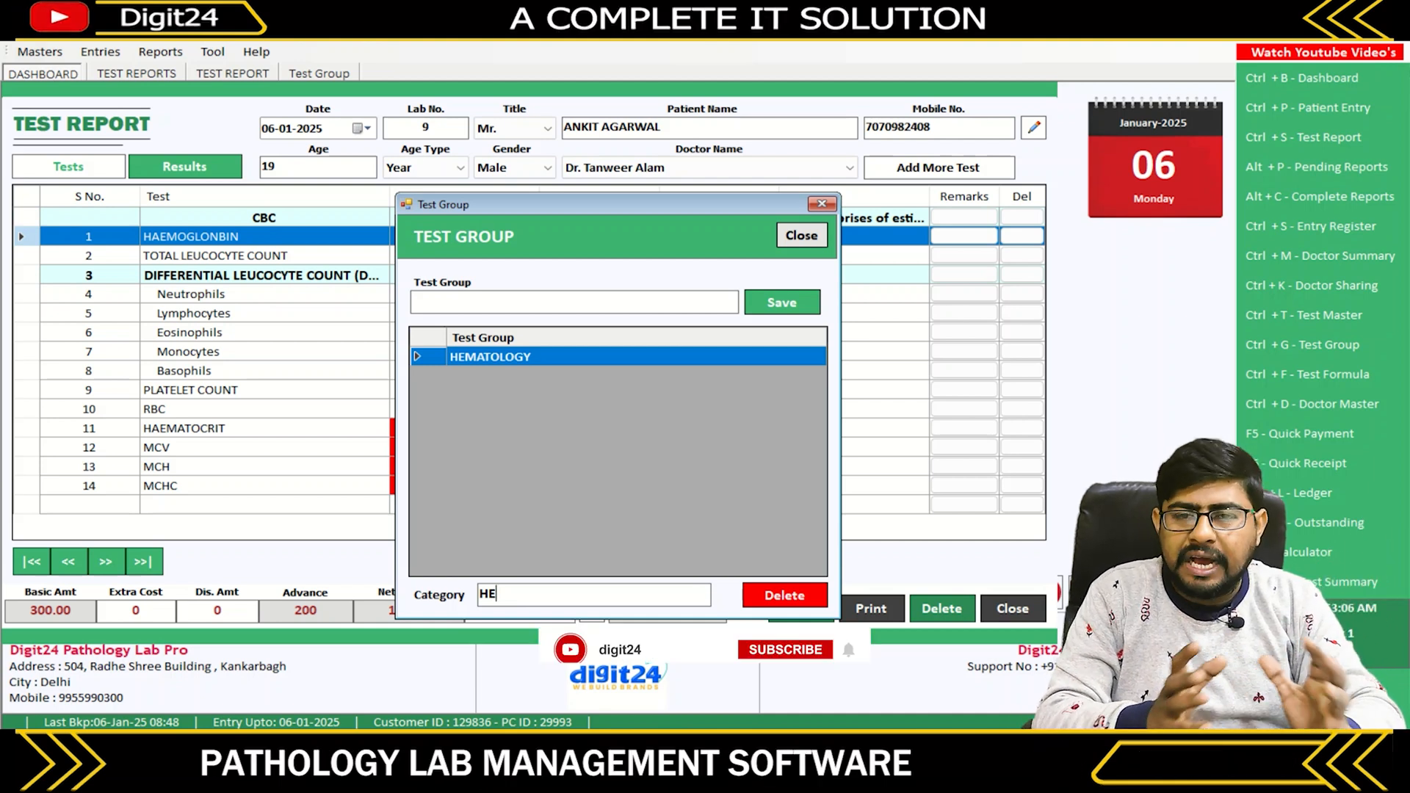
- Close the test group window and the patient's test report, and reopen the Test Group master from the reports list
left_click(801, 235)
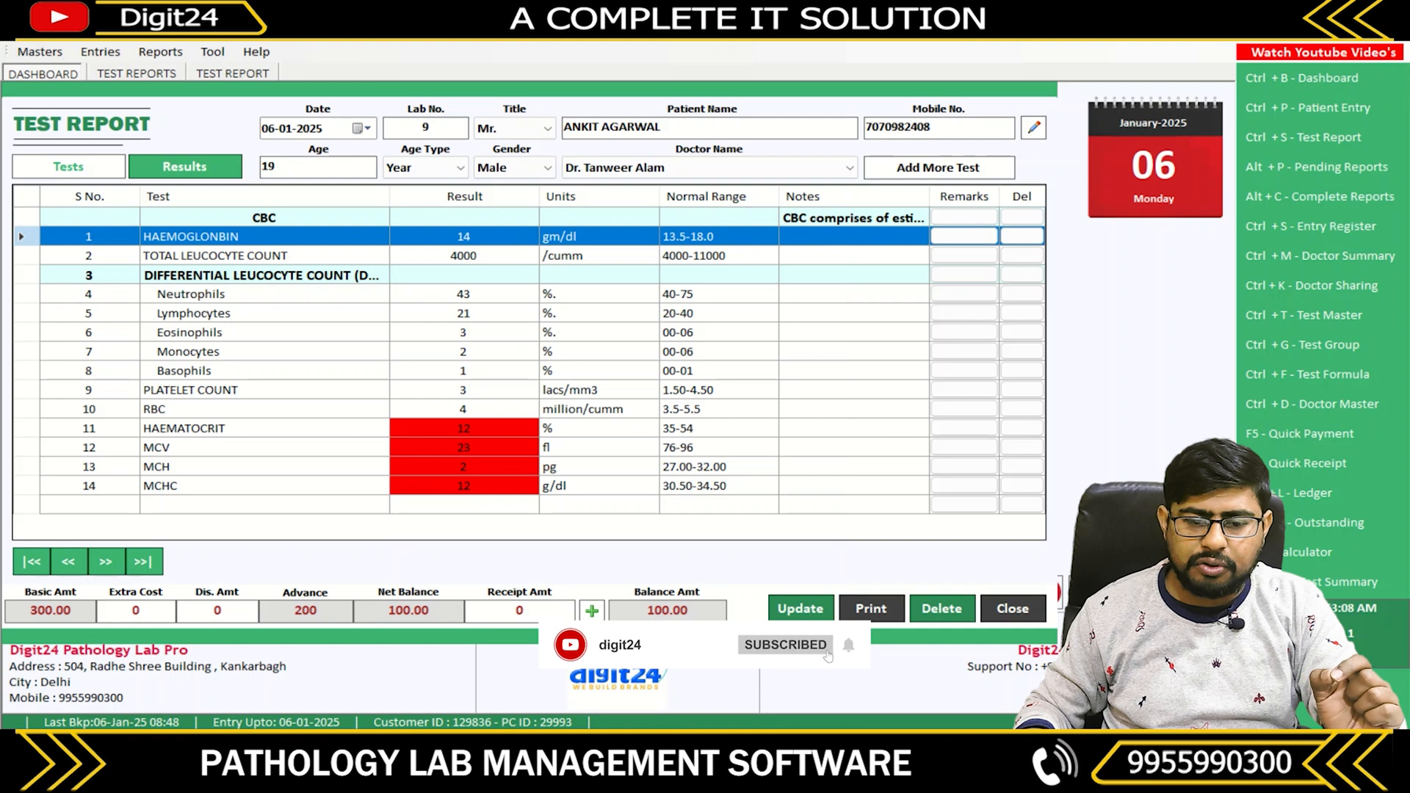
left_click(1012, 609)
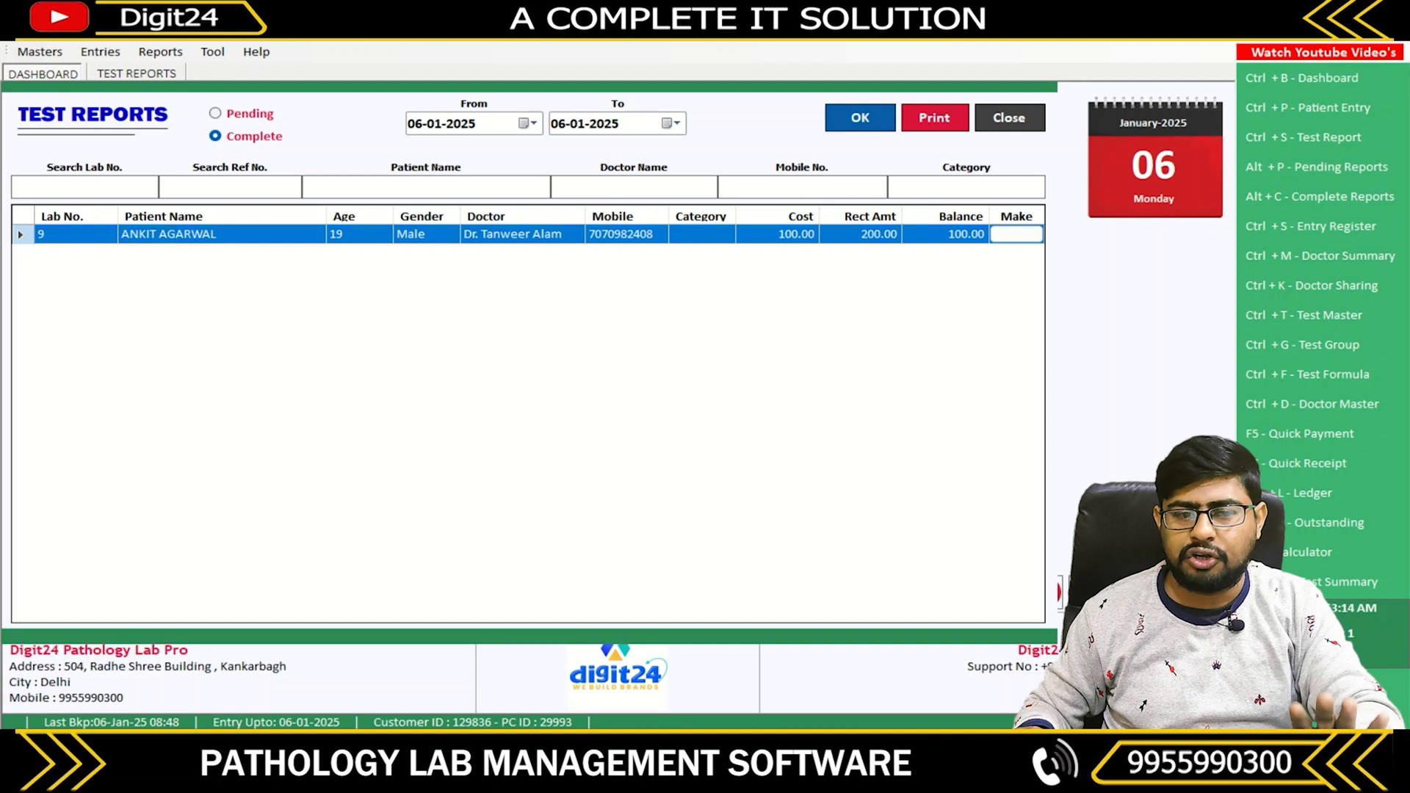
left_click(40, 51)
left_click(59, 171)
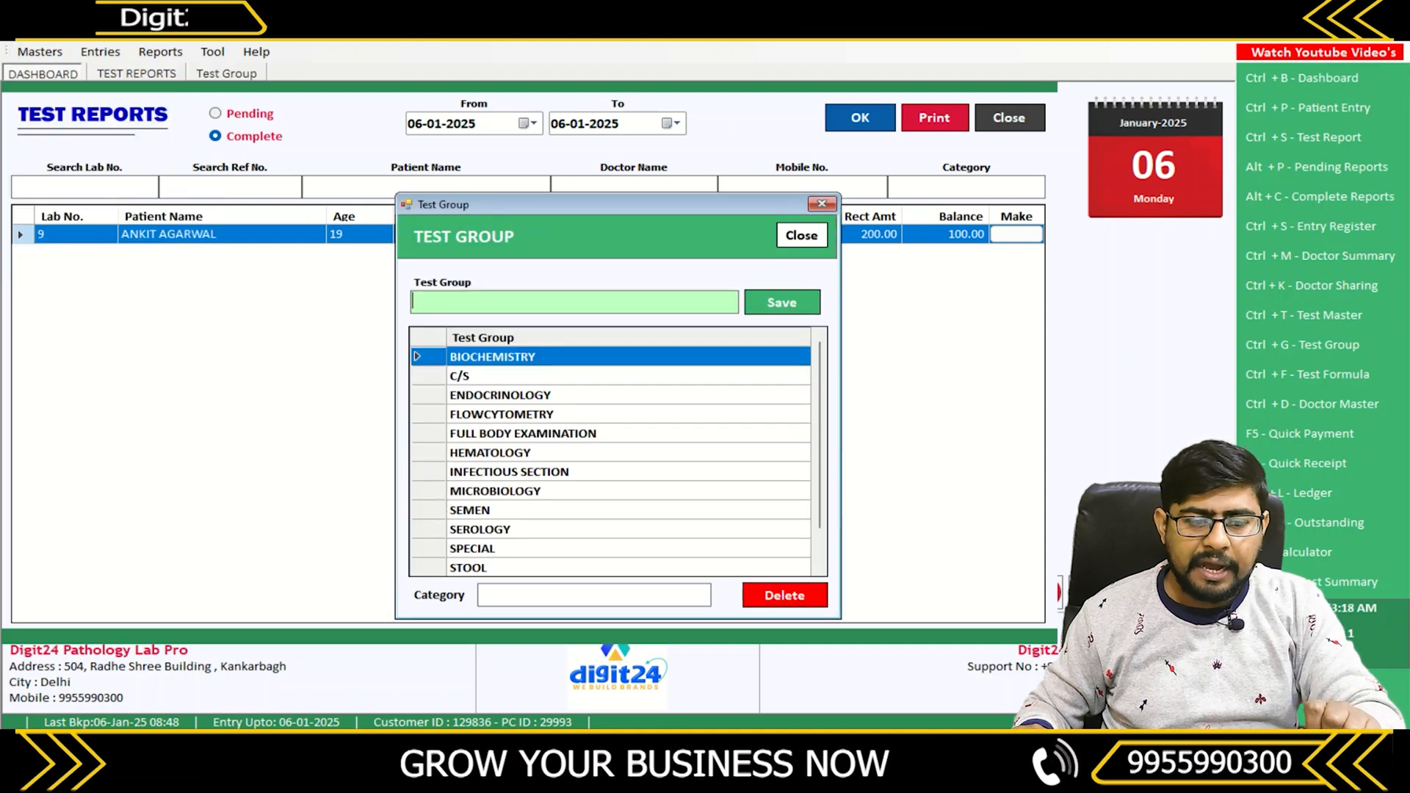
- Open the BIOCHEMISTRY test group for editing, clear its name, and leave the Test Group window without updating
key("Tab")
key("Return")
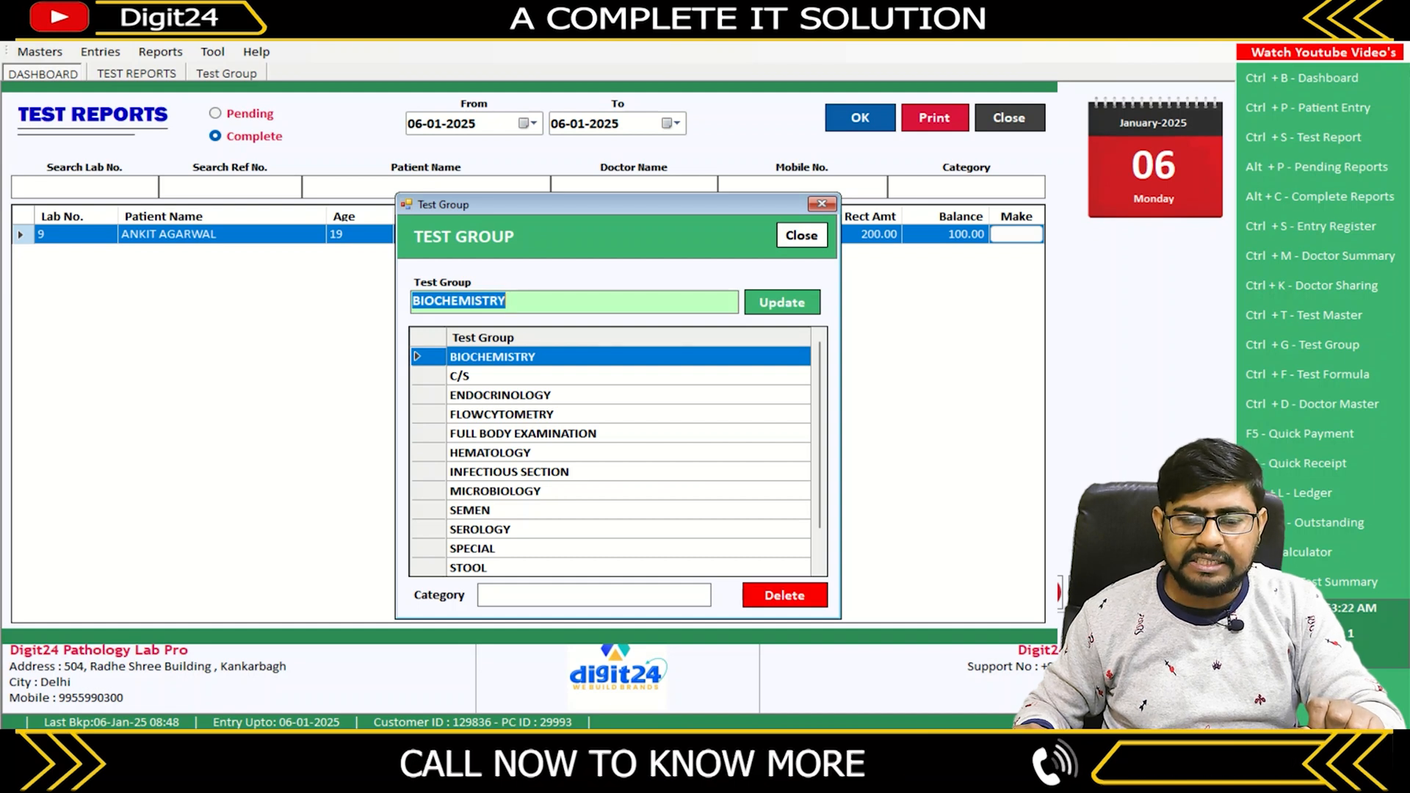
key("Right")
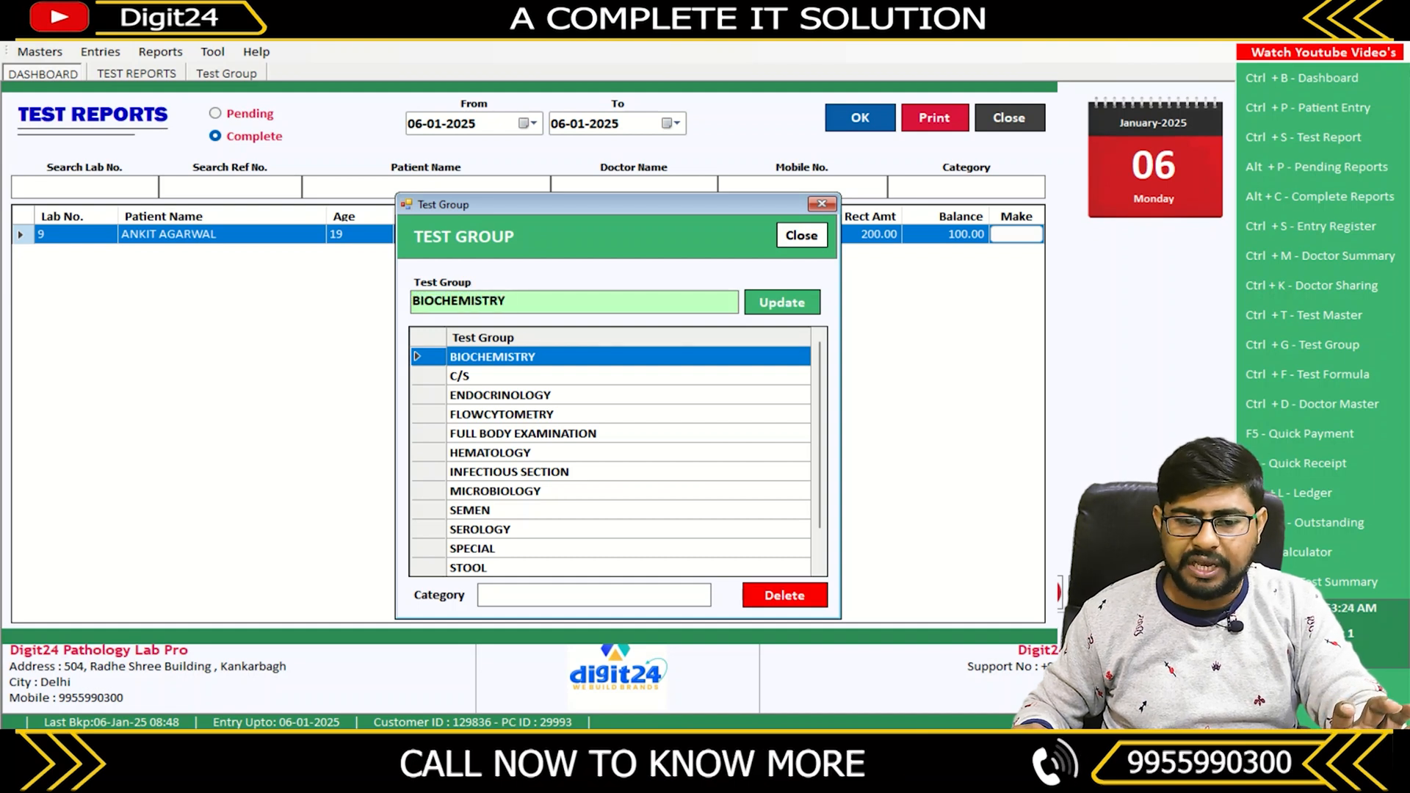
key("shift+Left")
key("shift+Left")
key("shift+Left")
key("shift+Left")
key("shift+Left")
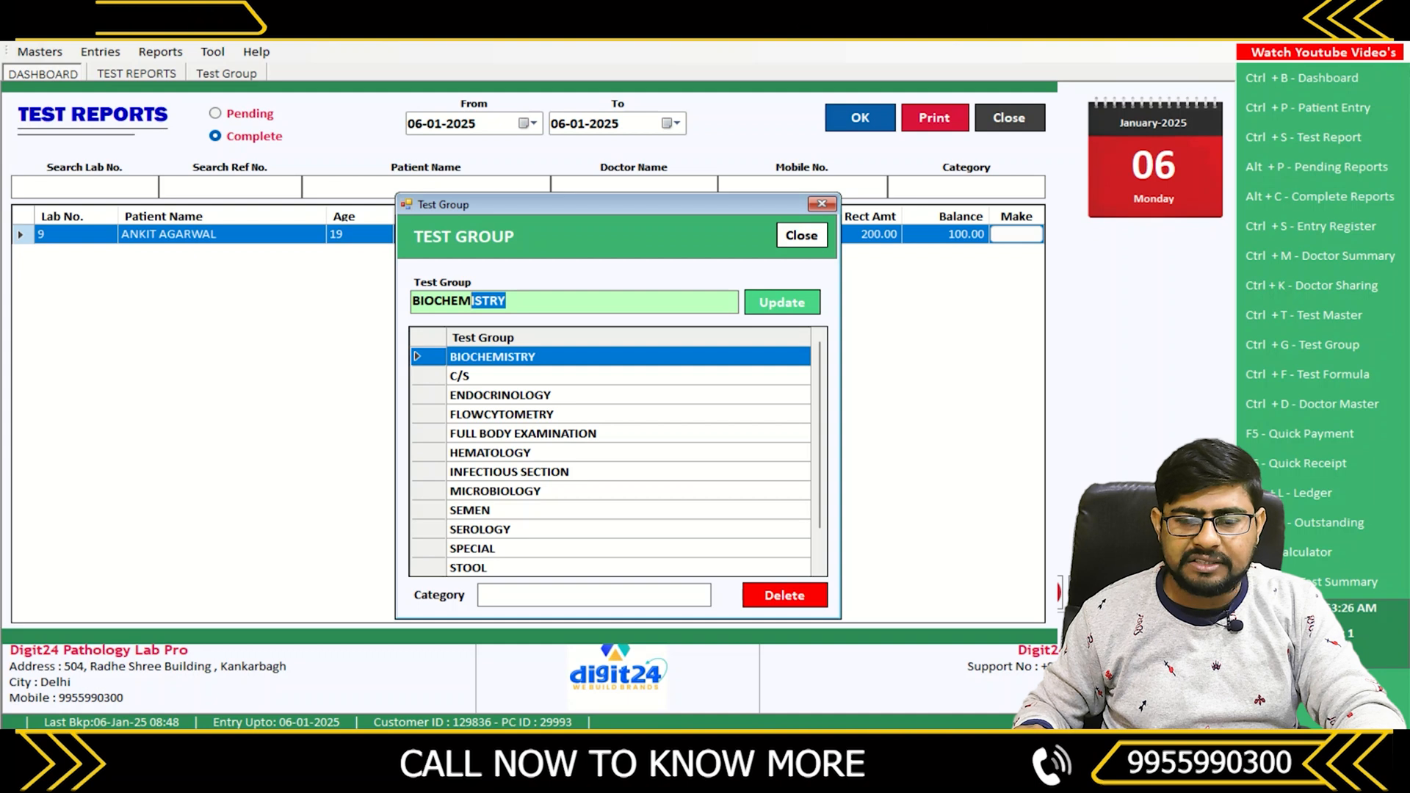
key("Right")
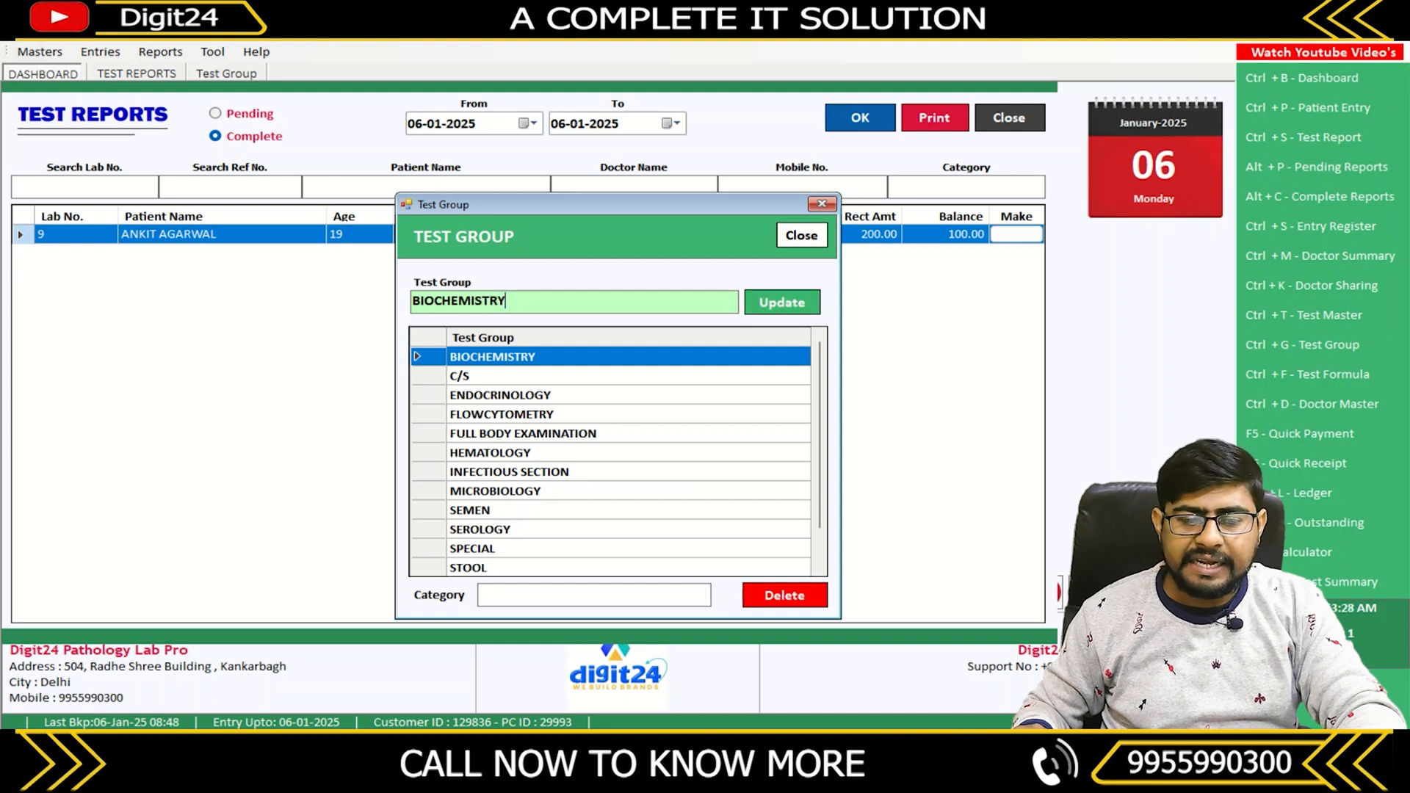
key("shift+Home")
key("BackSpace")
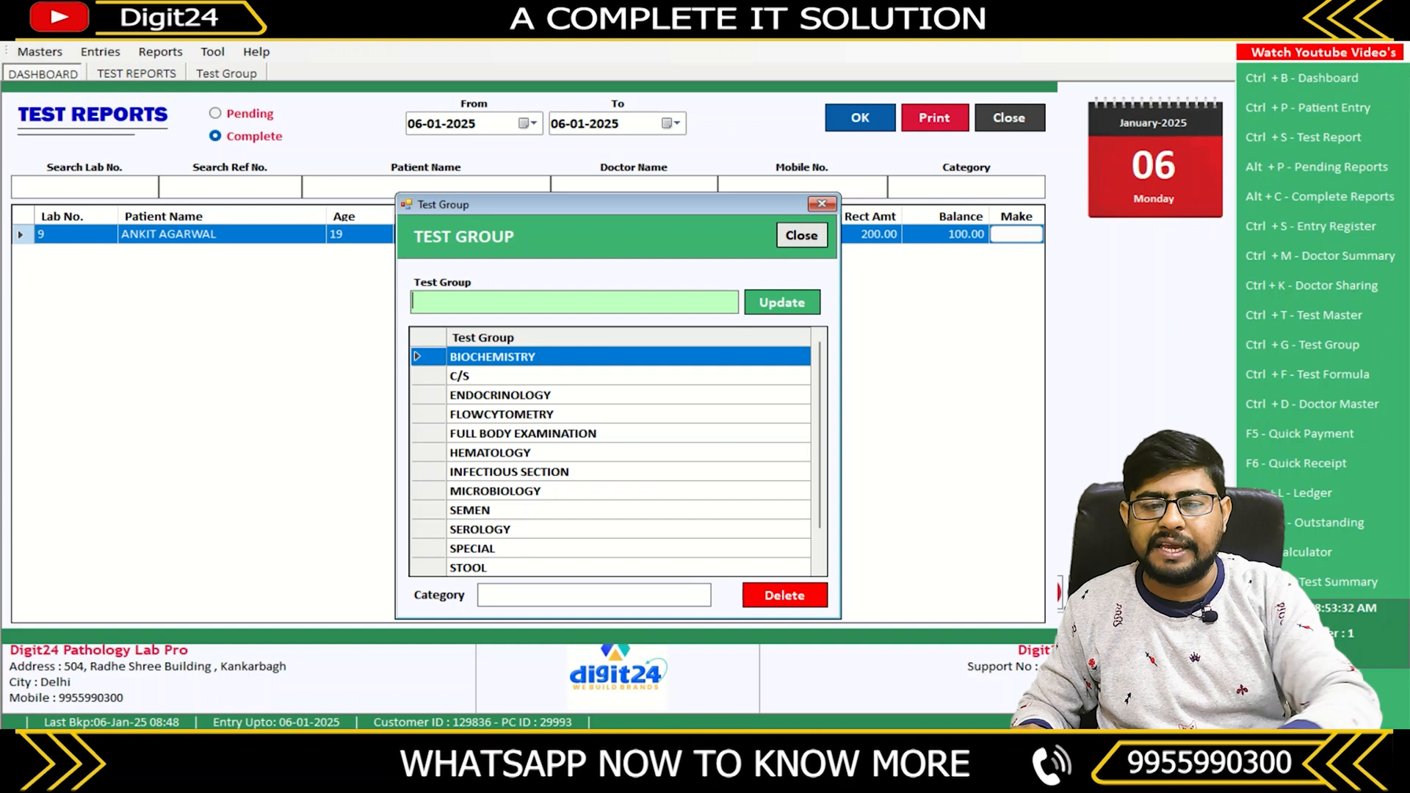
key("Escape")
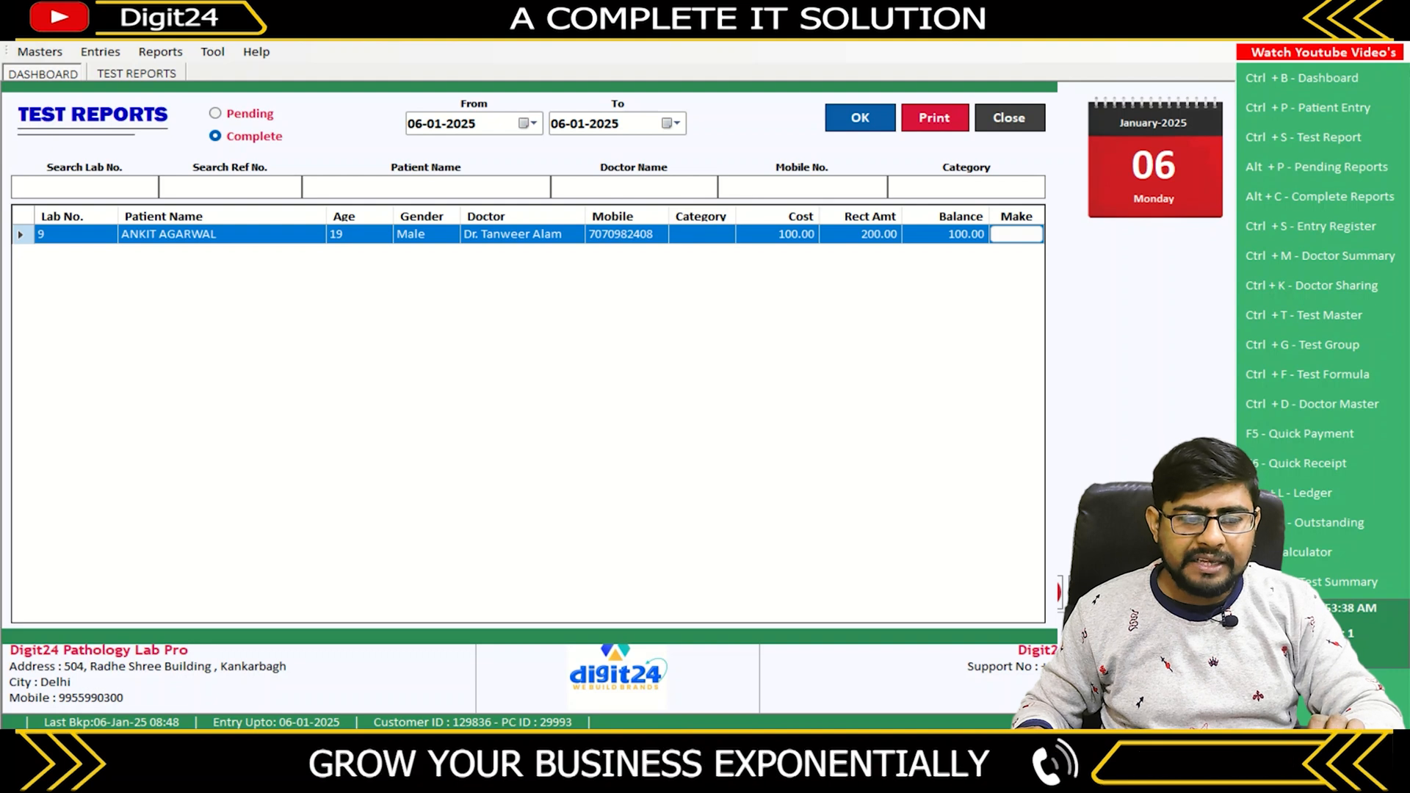
- Open the listed patient's completed report, save it again, and preview the CBC printout in the TEST REPORT format
key("Return")
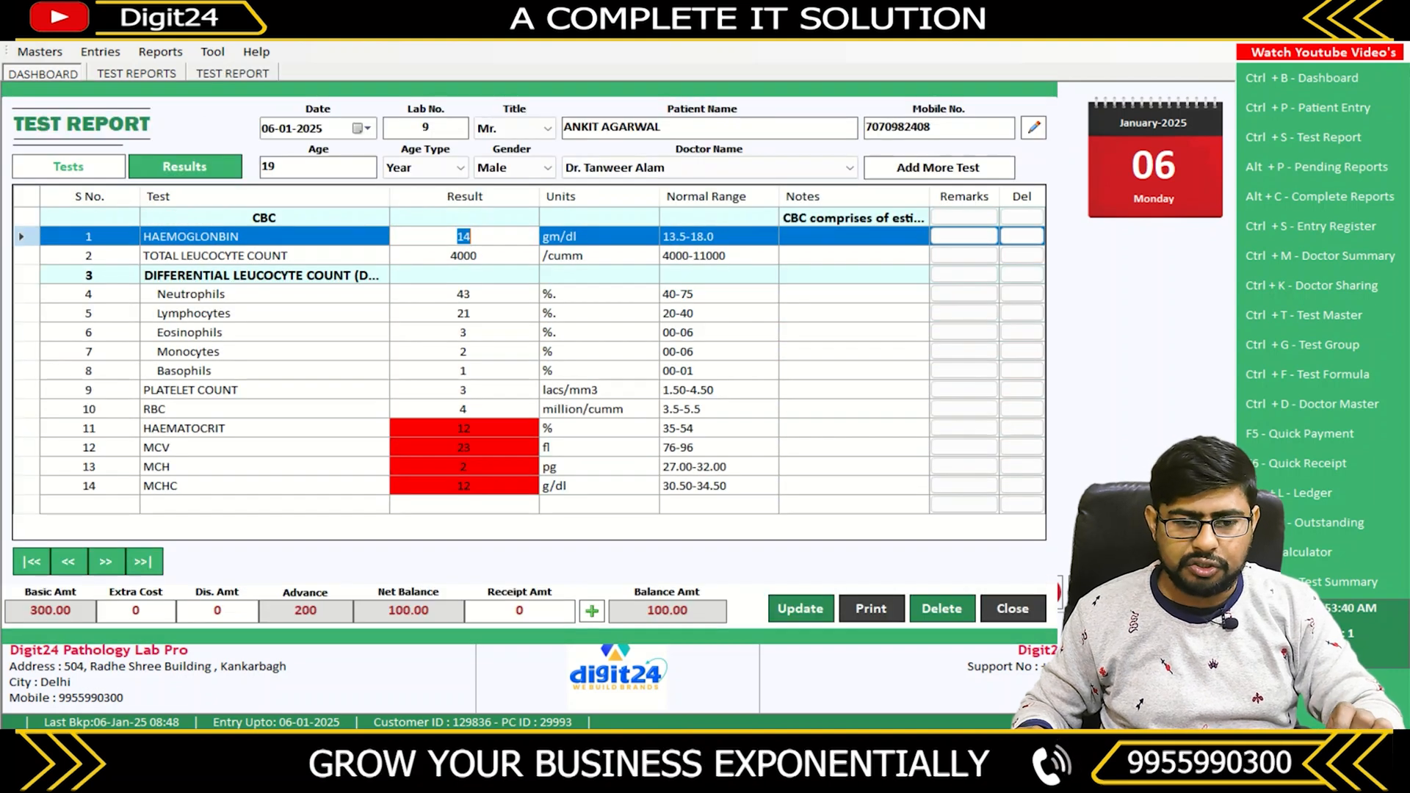
left_click(800, 609)
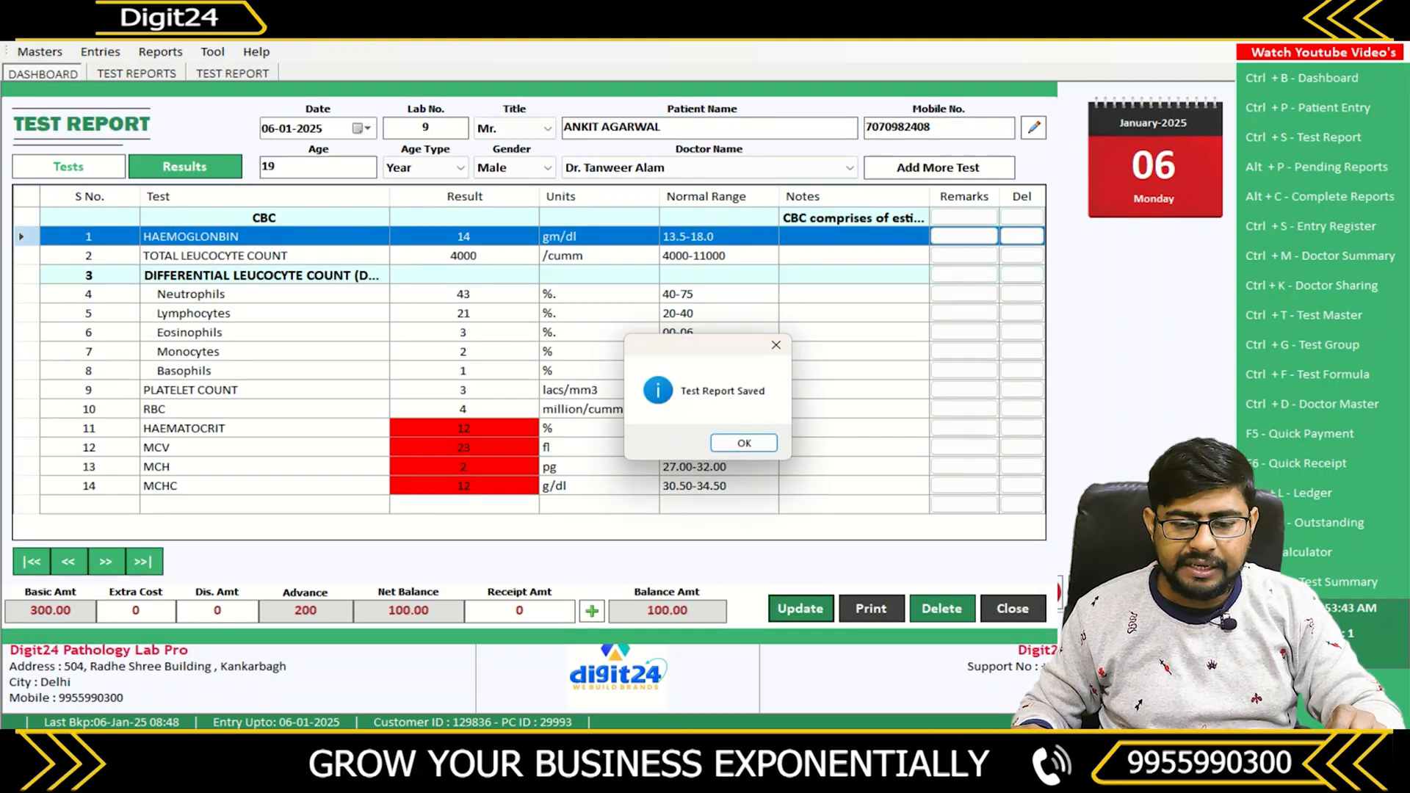
key("Return")
key("Return")
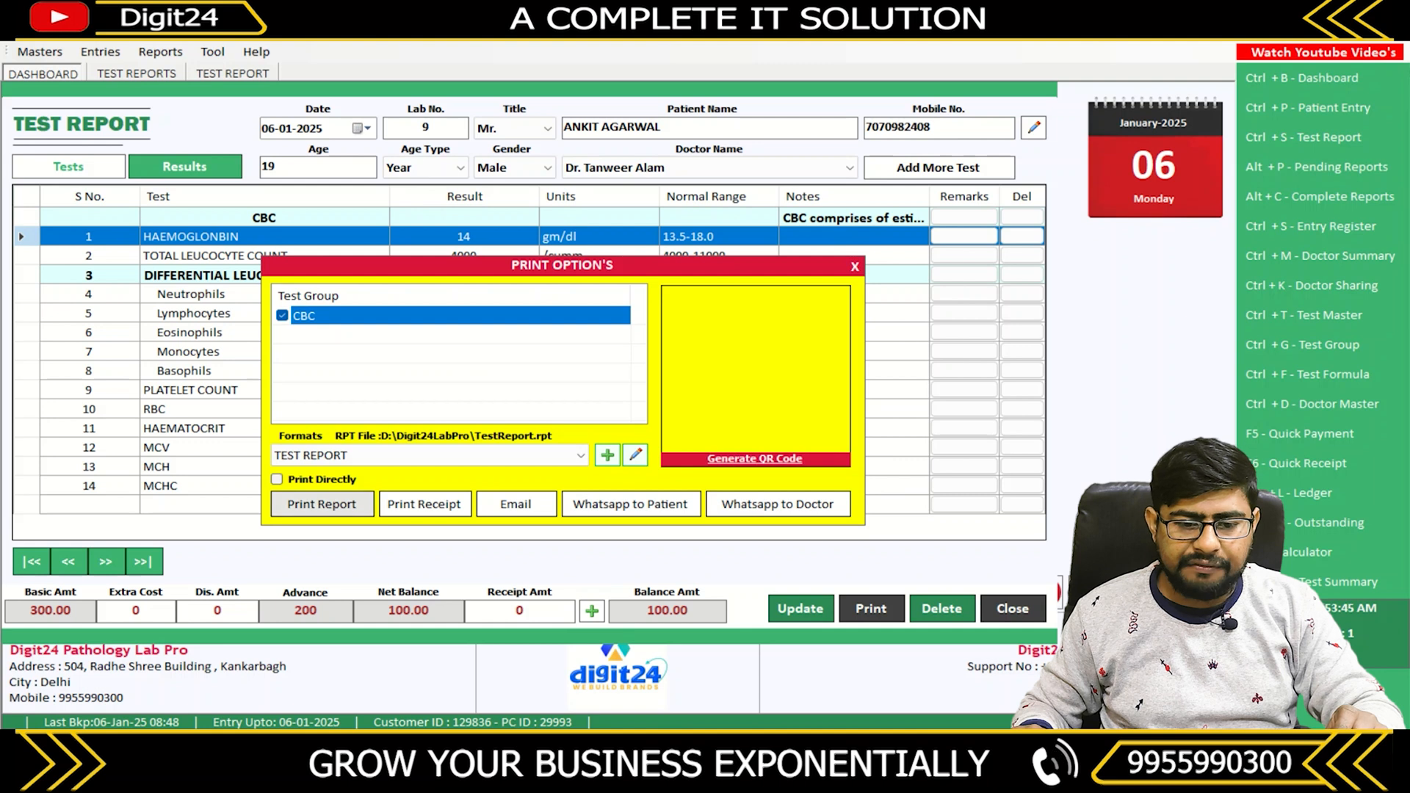
left_click(322, 504)
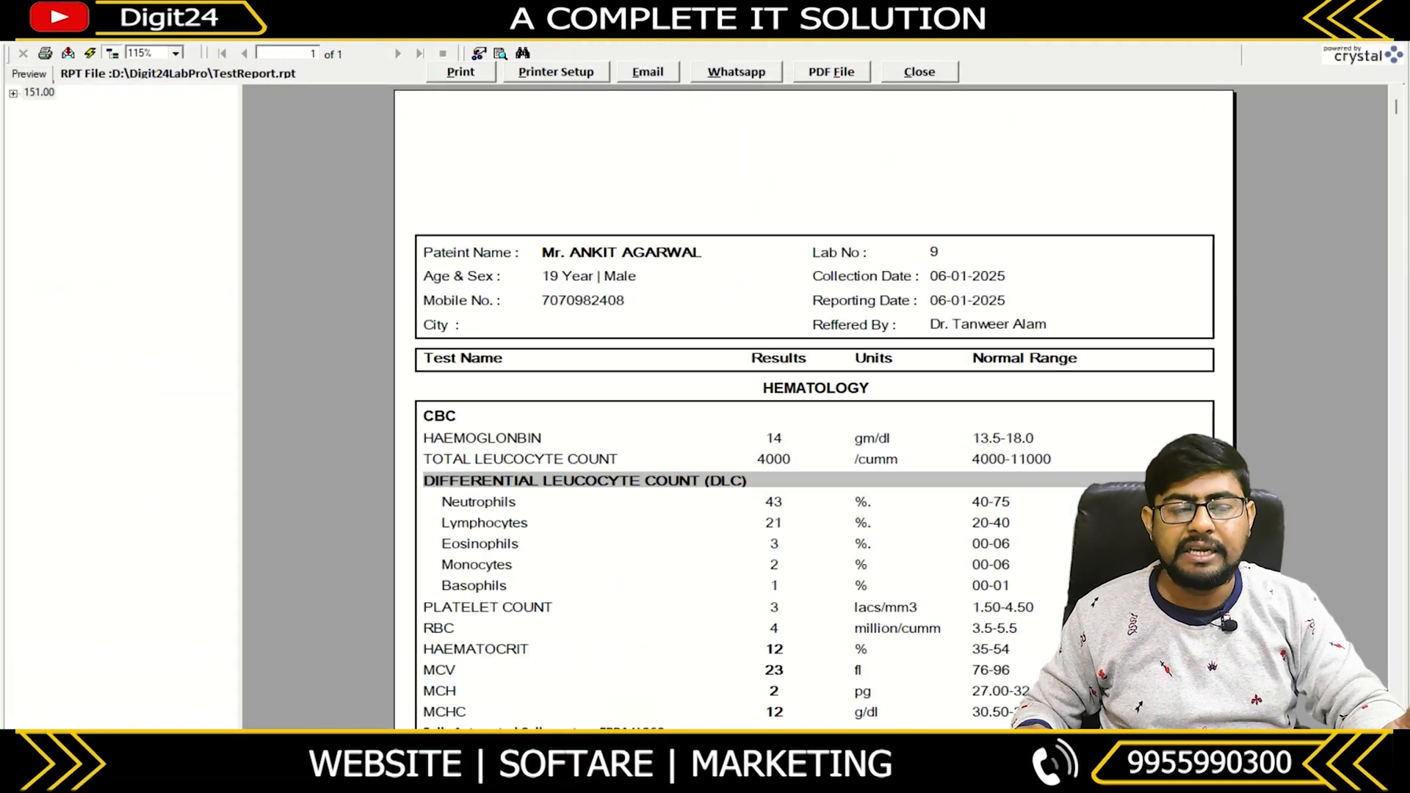
- Examine the HEMATOLOGY heading, CBC title, DLC subheading and notes in the report preview, and close the preview and print options
scroll(814, 408, "down", 3)
scroll(814, 408, "up", 3)
left_click(815, 388)
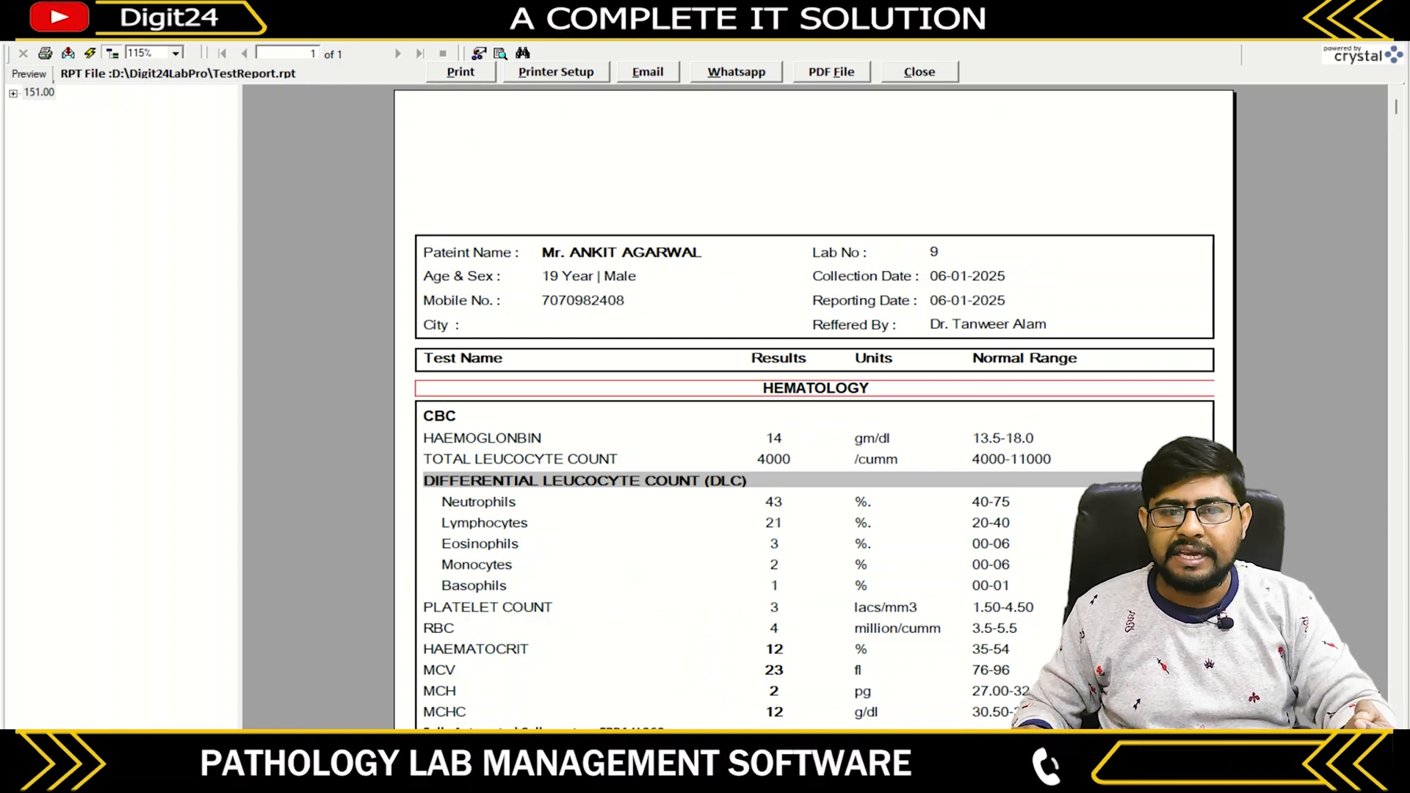
left_click(622, 416)
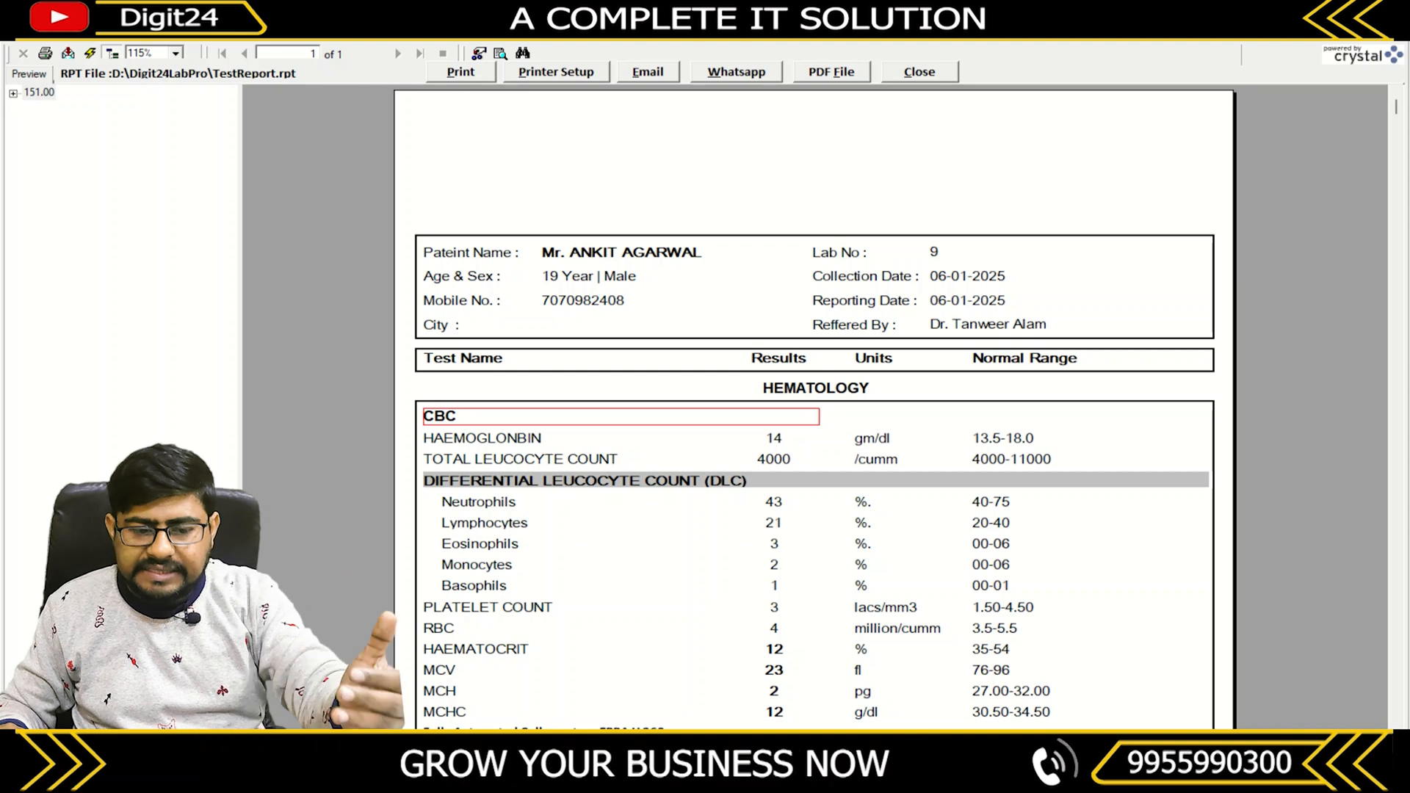
scroll(815, 407, "down", 2)
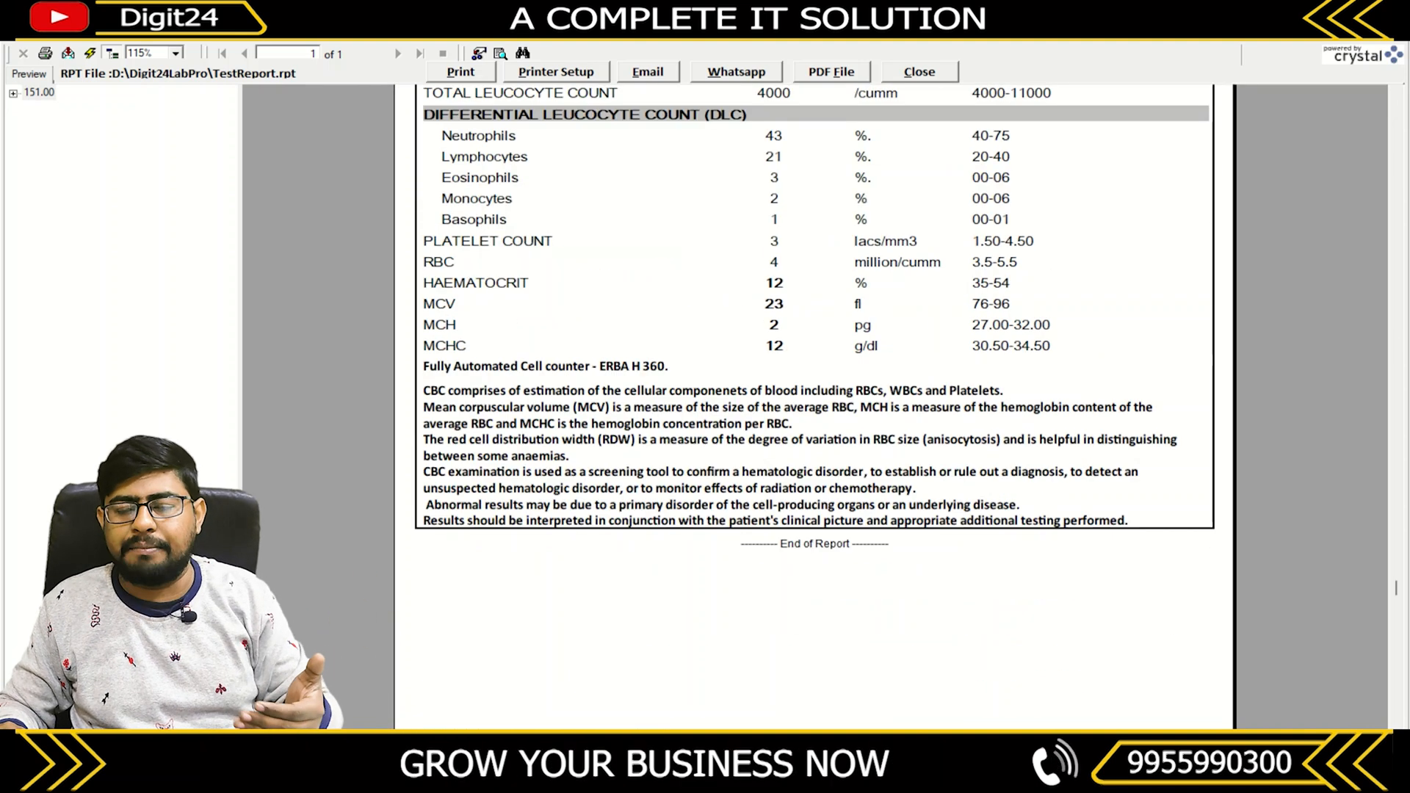
scroll(815, 407, "up", 1)
left_click(602, 297)
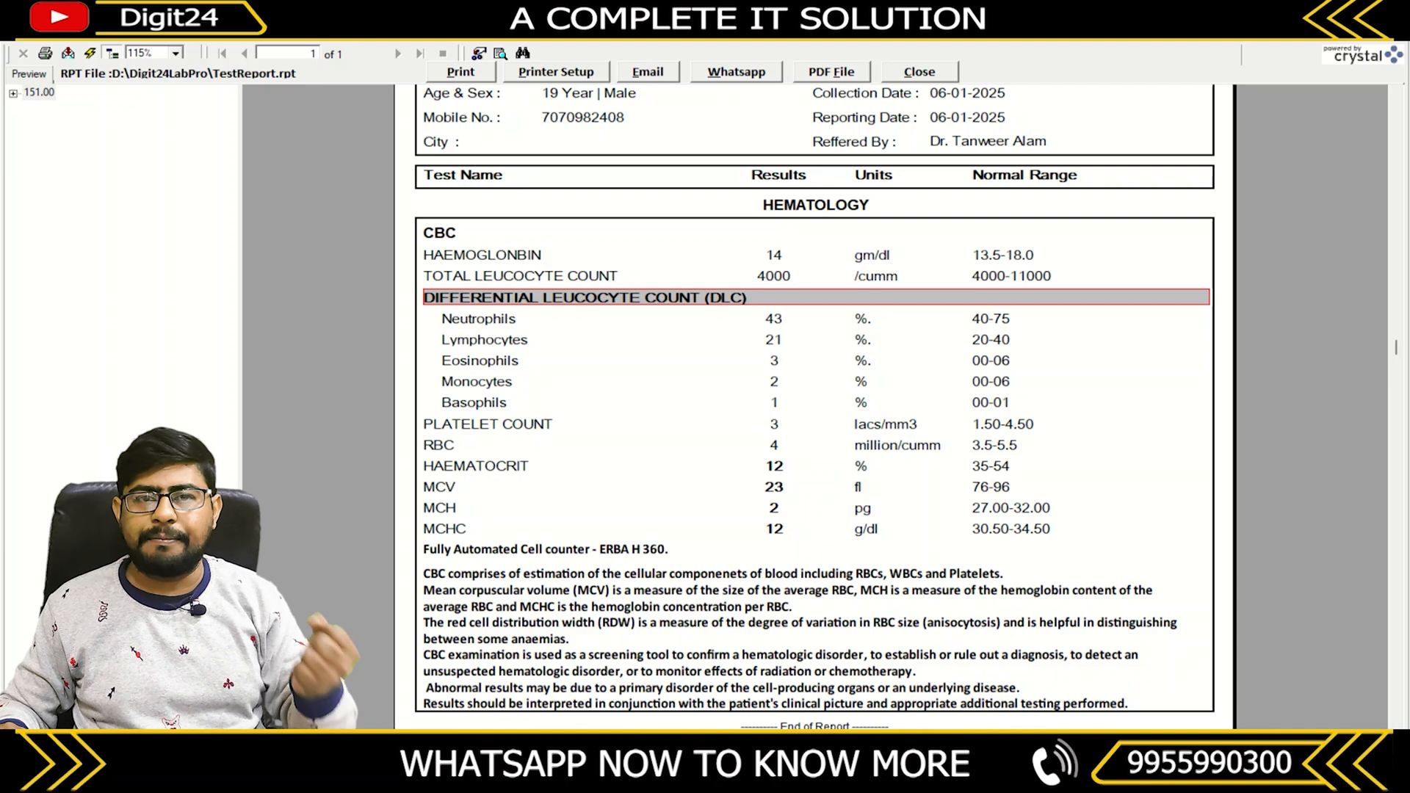
scroll(815, 404, "up", 3)
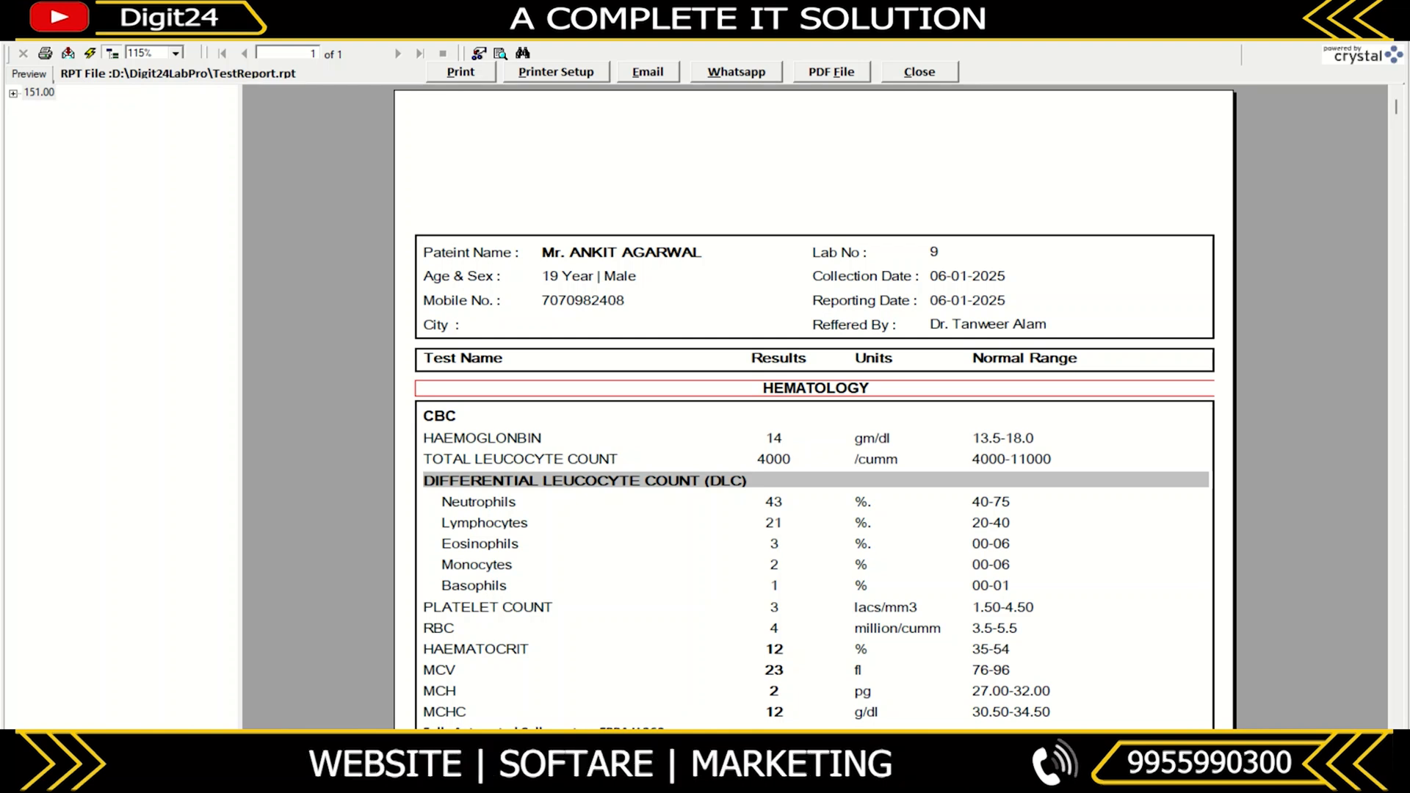
left_click(920, 72)
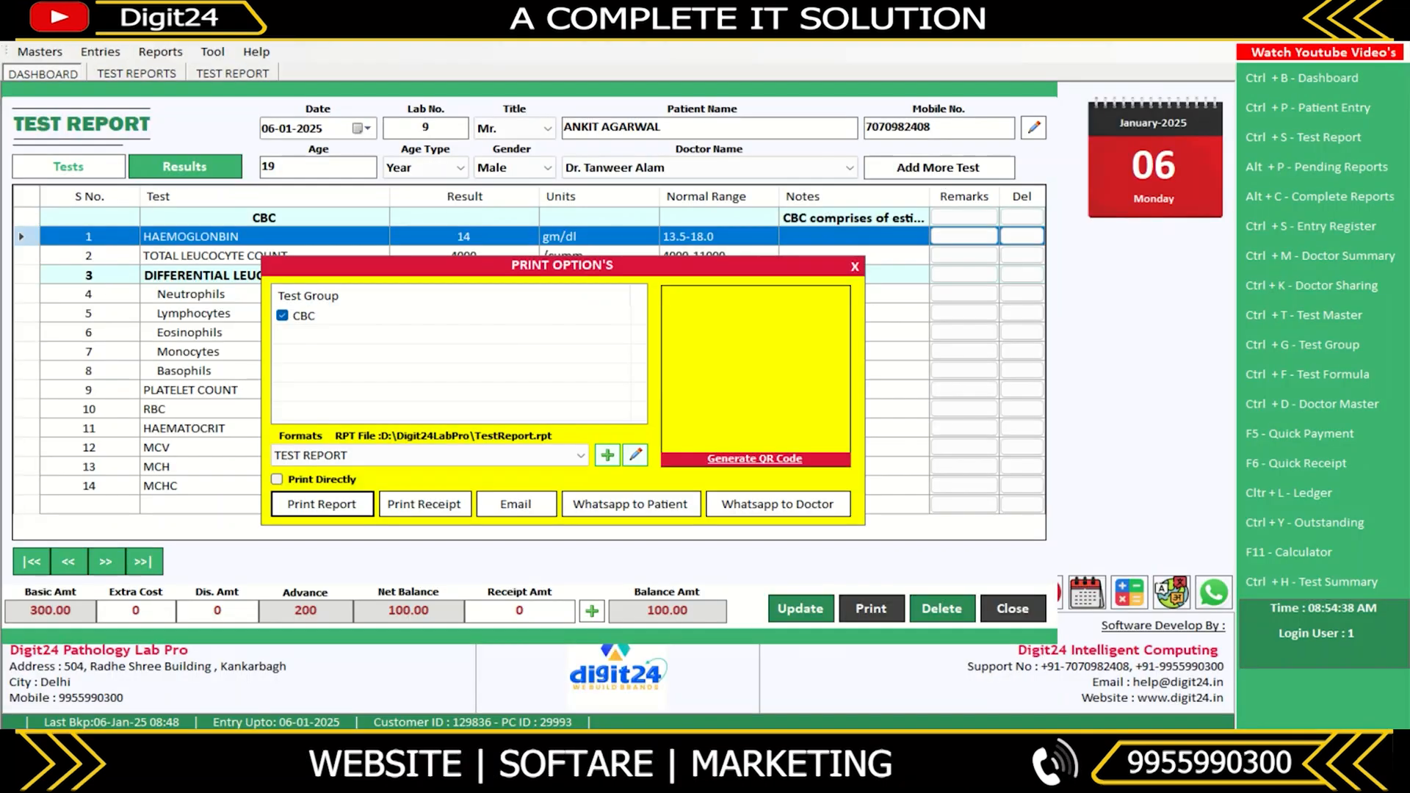
left_click(855, 267)
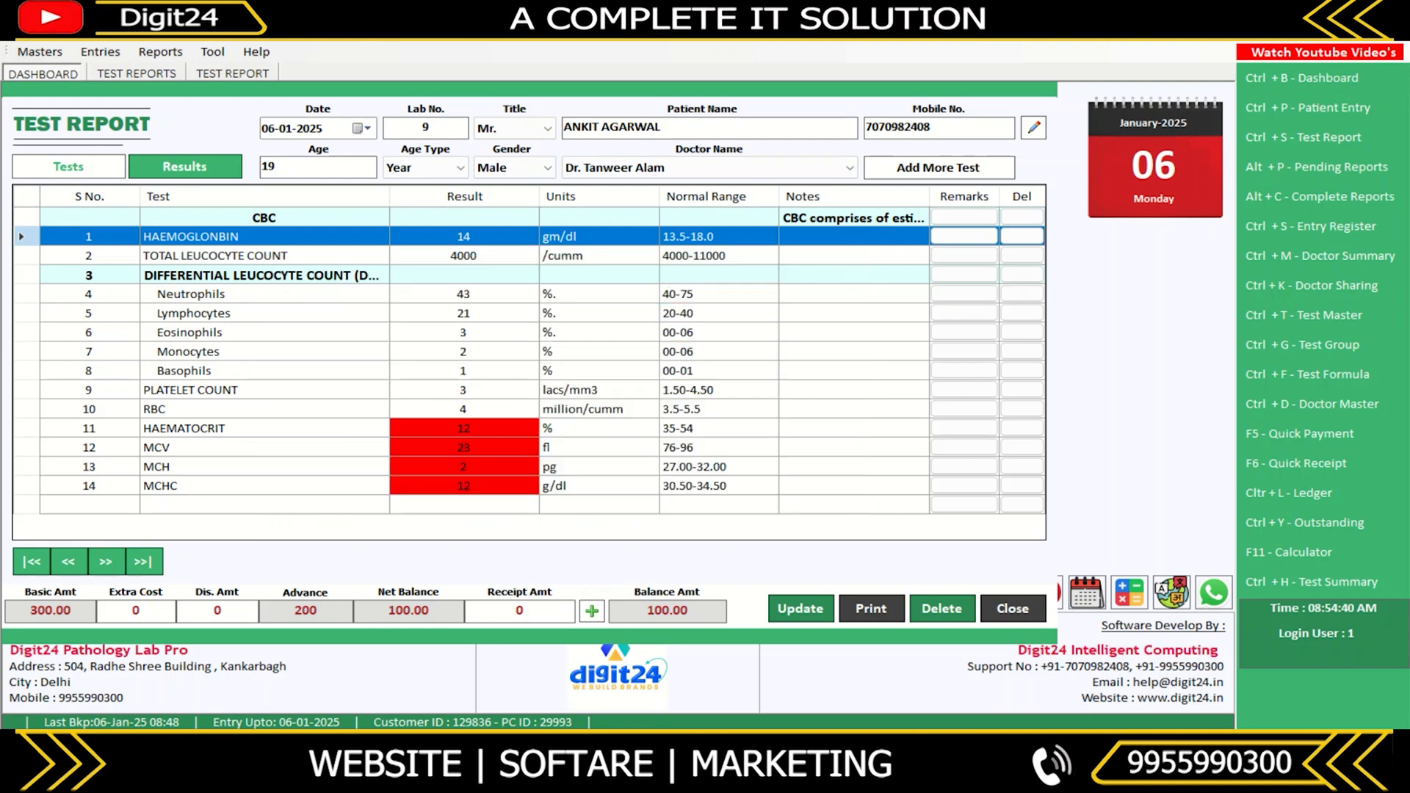
- Search the Test Group master for CB and for HEMA, and close the window
left_click(39, 52)
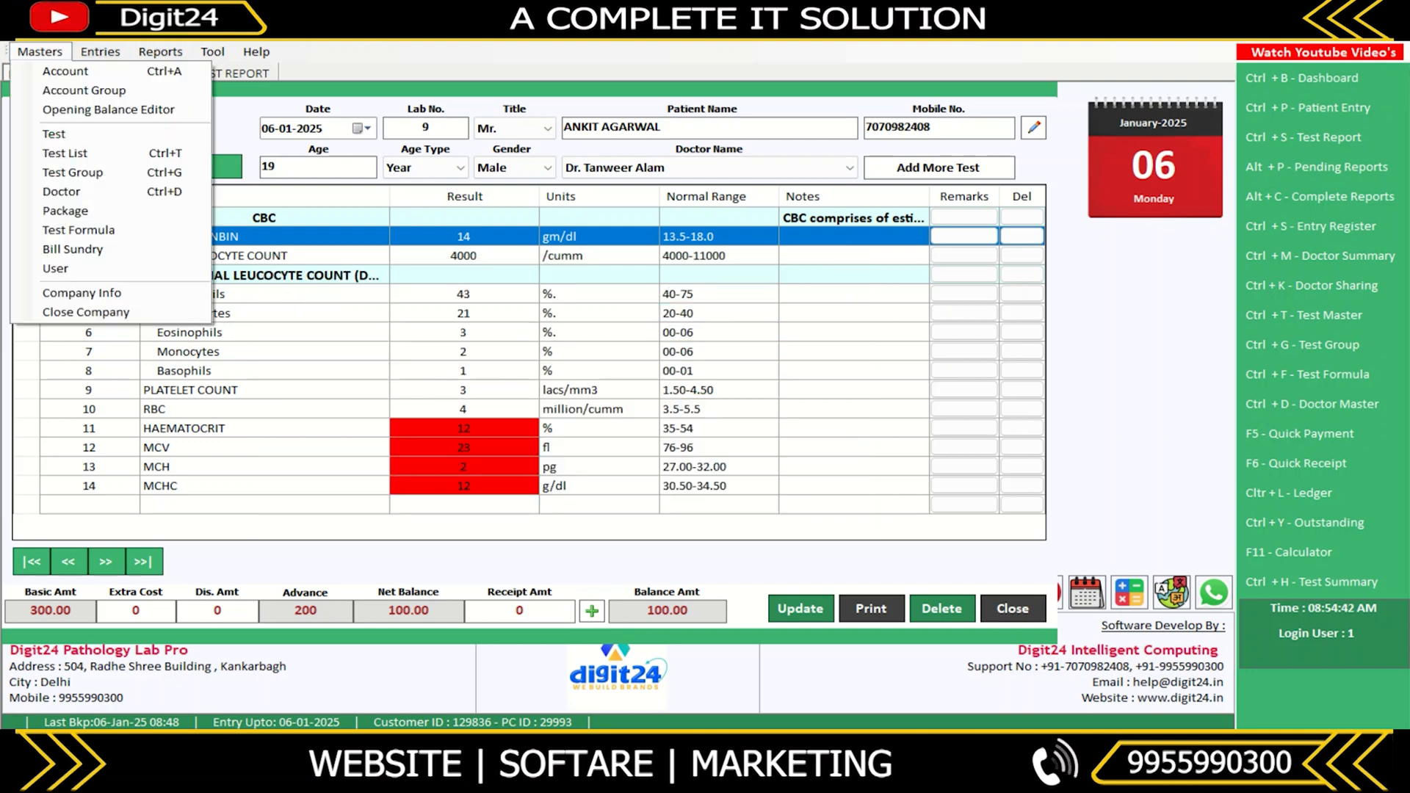
left_click(74, 173)
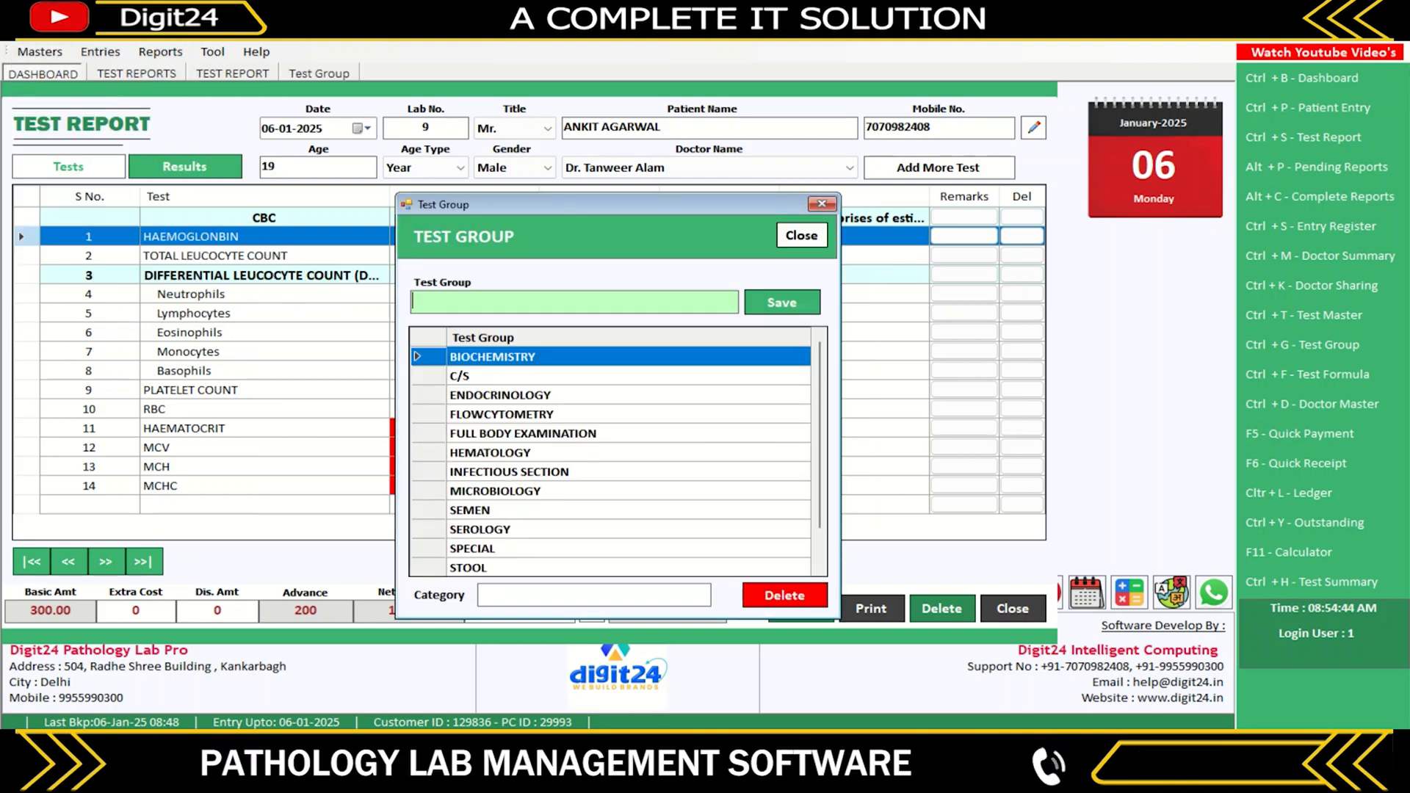
type("CB")
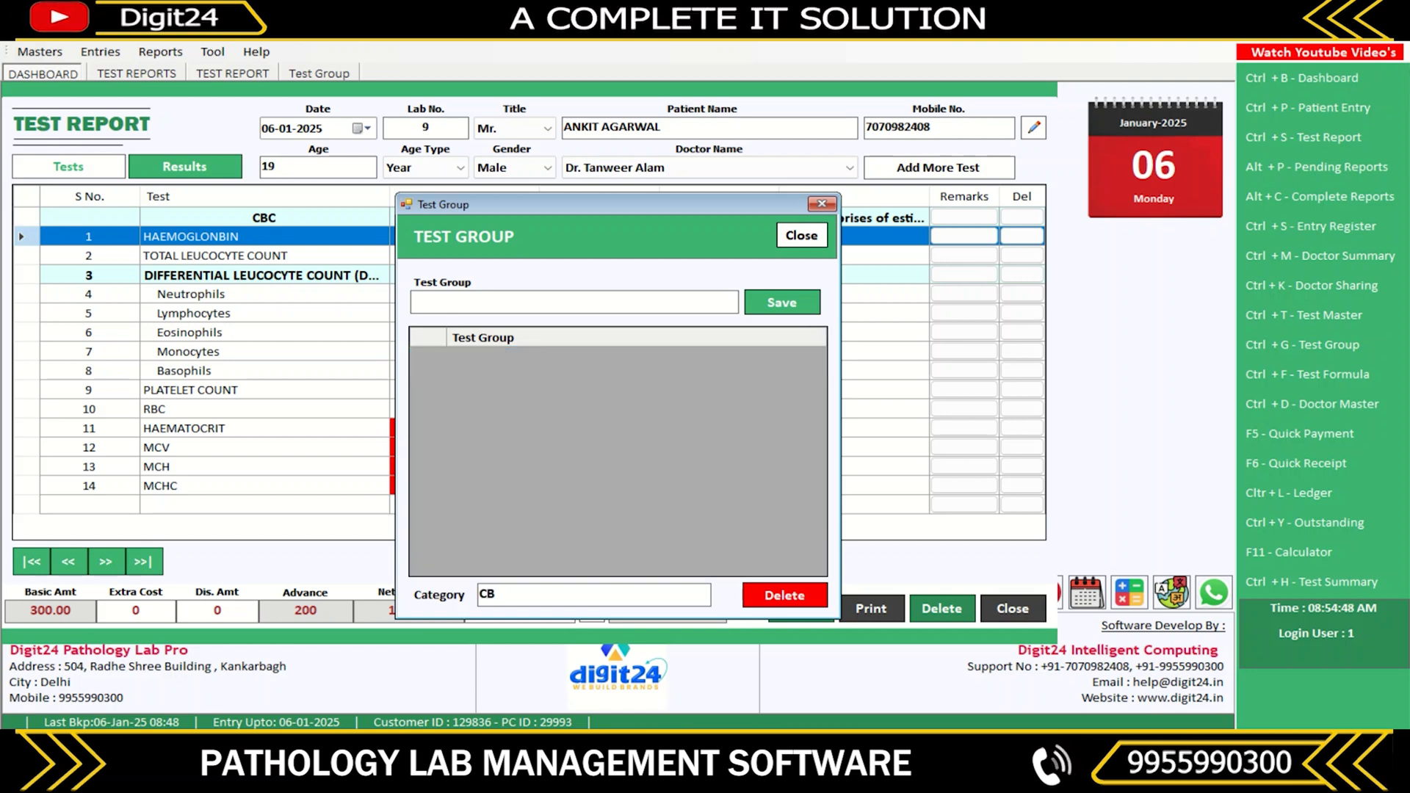
key("BackSpace")
key("BackSpace")
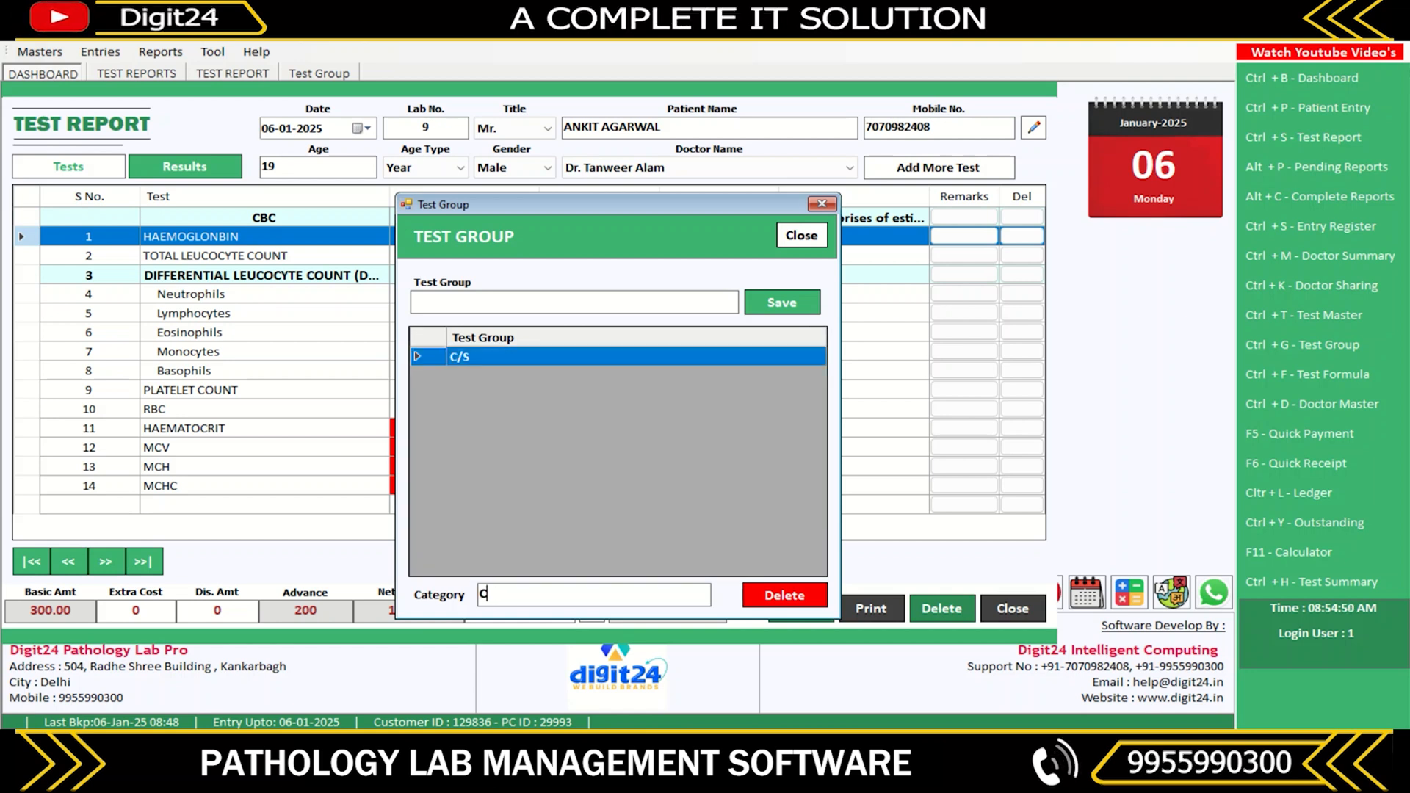
type("HEMA")
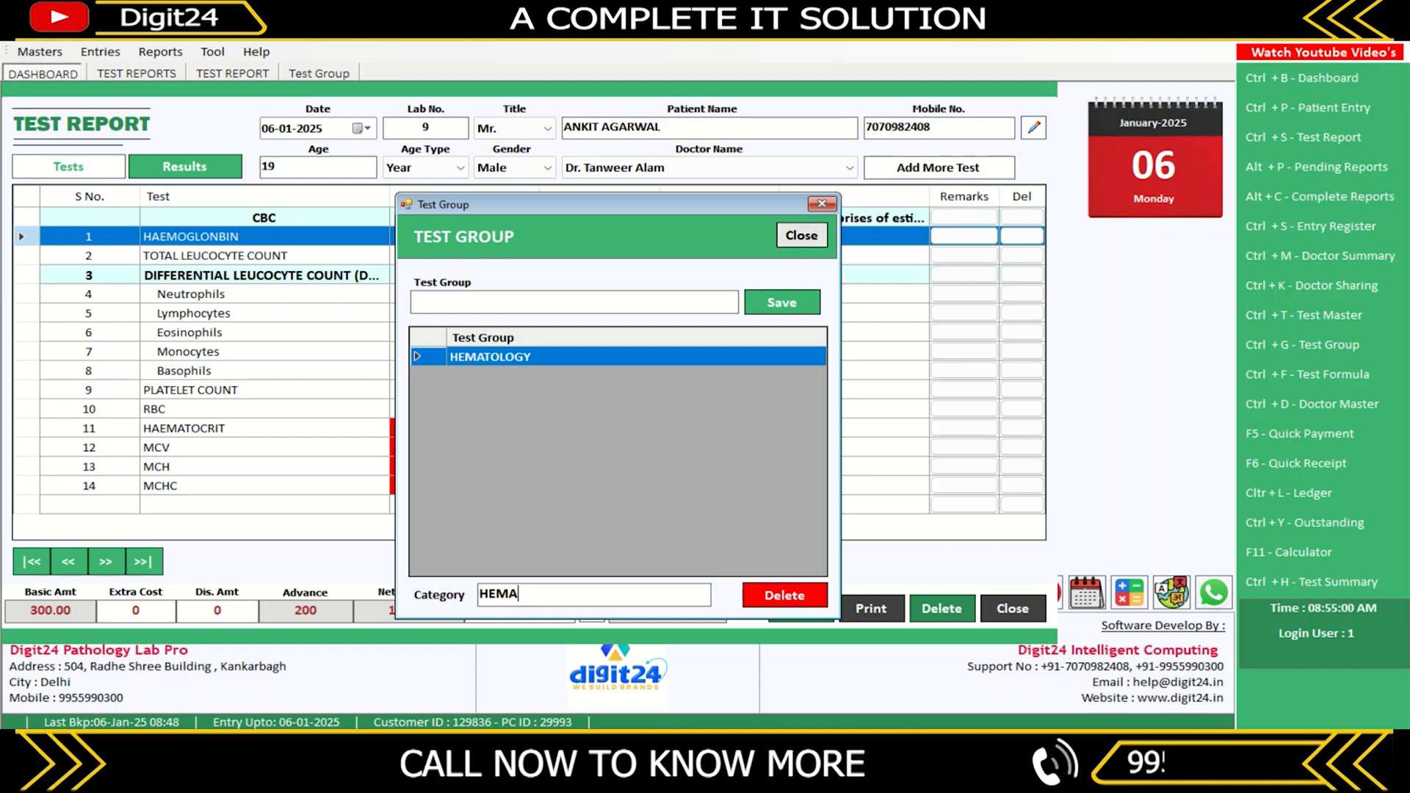
left_click(802, 235)
- Open the list of tests and look through the test names with their groups and costs
left_click(40, 51)
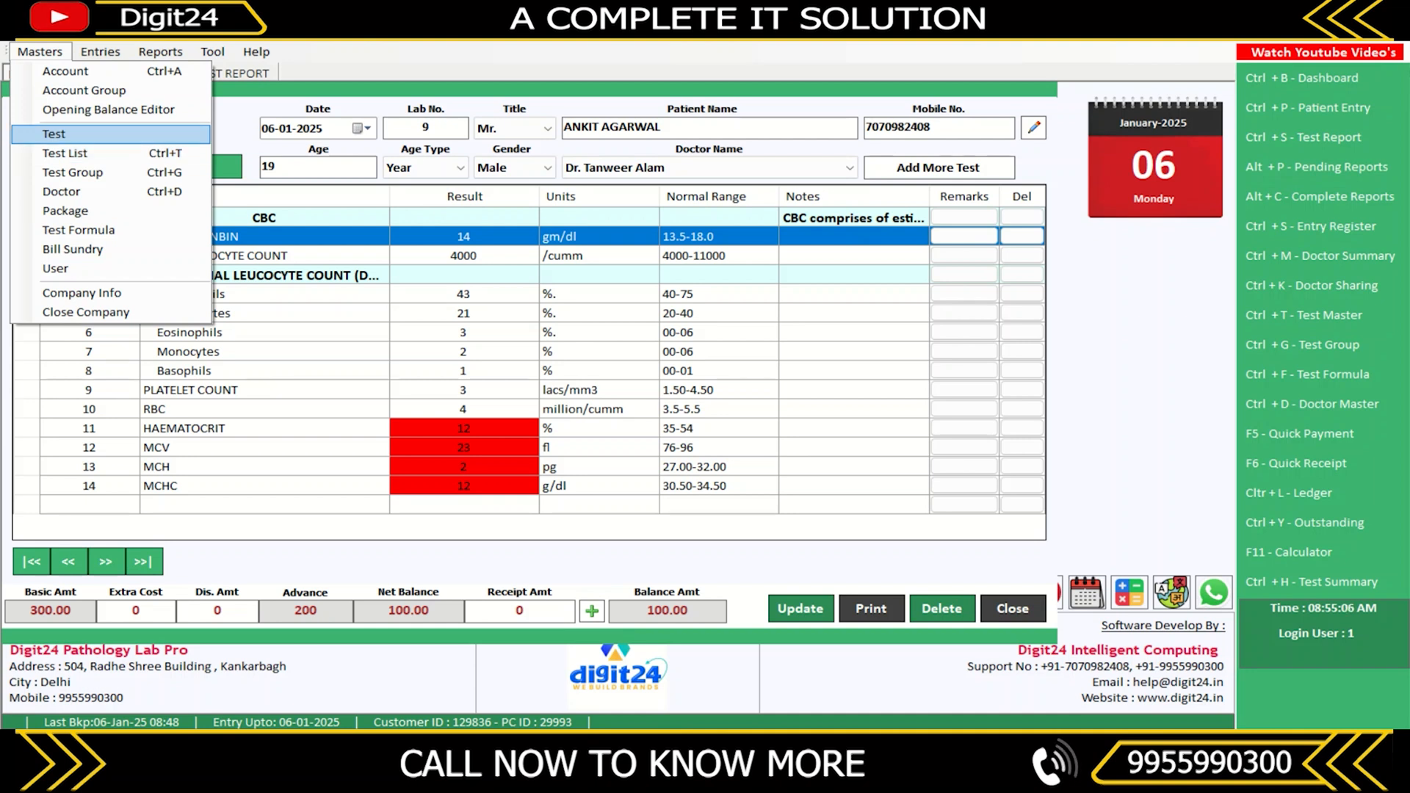
key("Return")
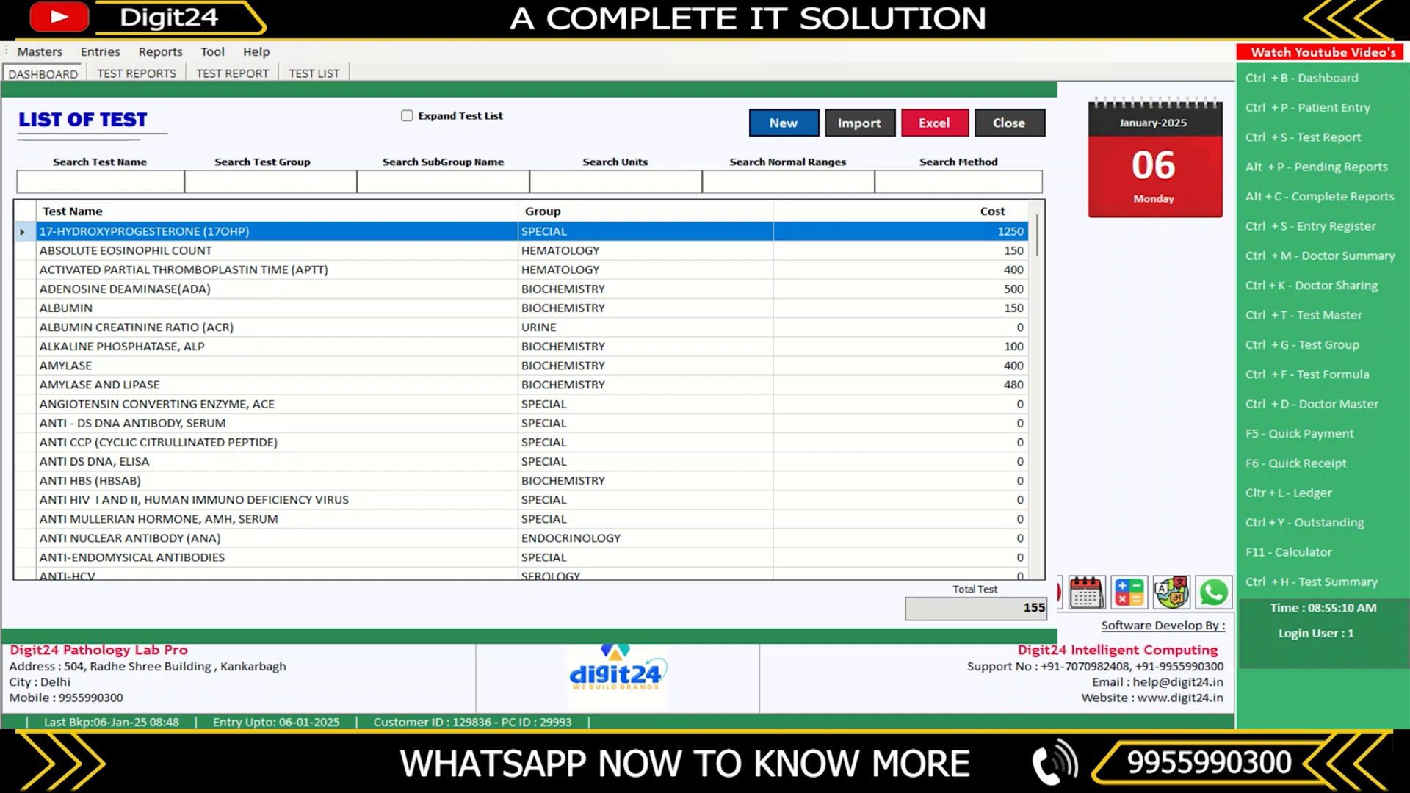
scroll(521, 401, "down", 4)
scroll(522, 400, "down", 15)
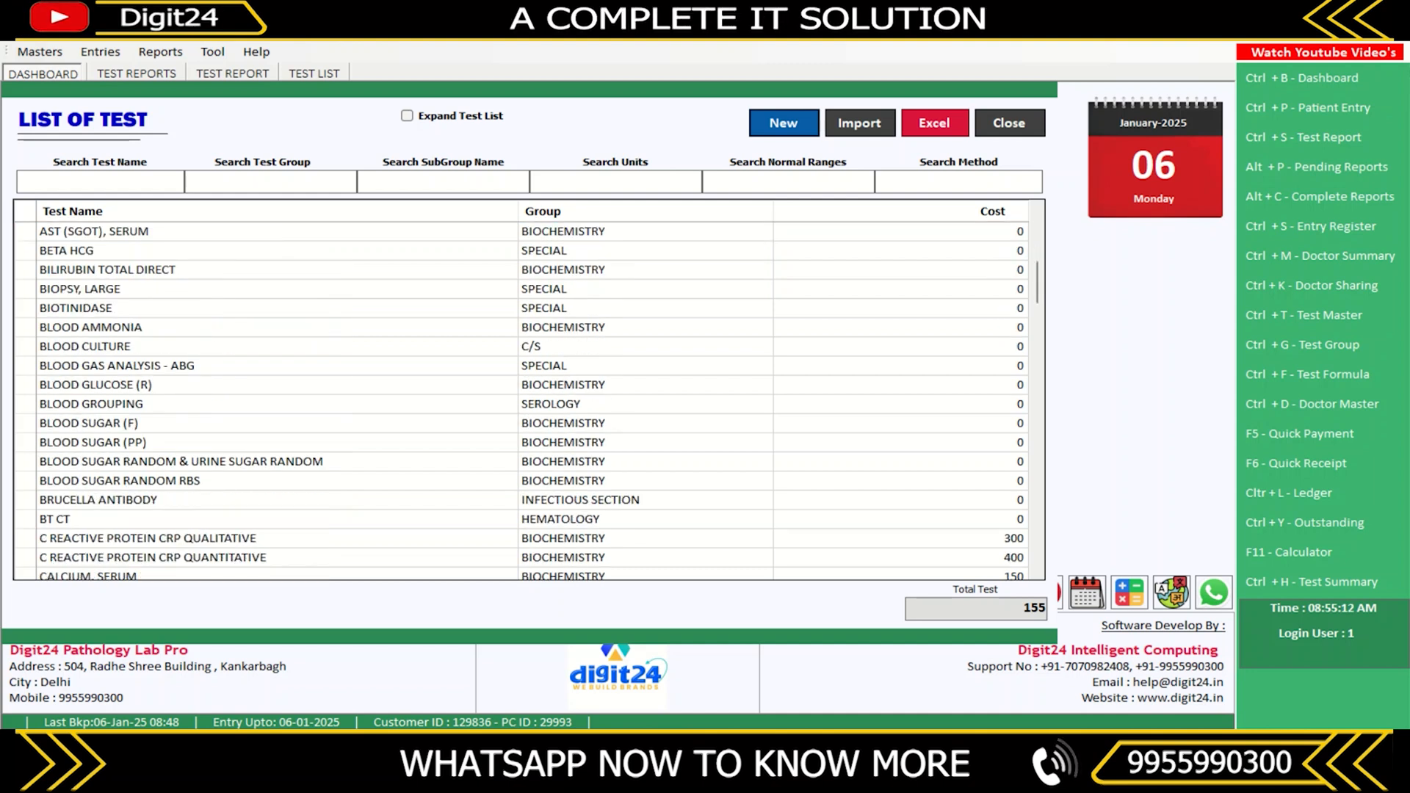
scroll(521, 400, "down", 7)
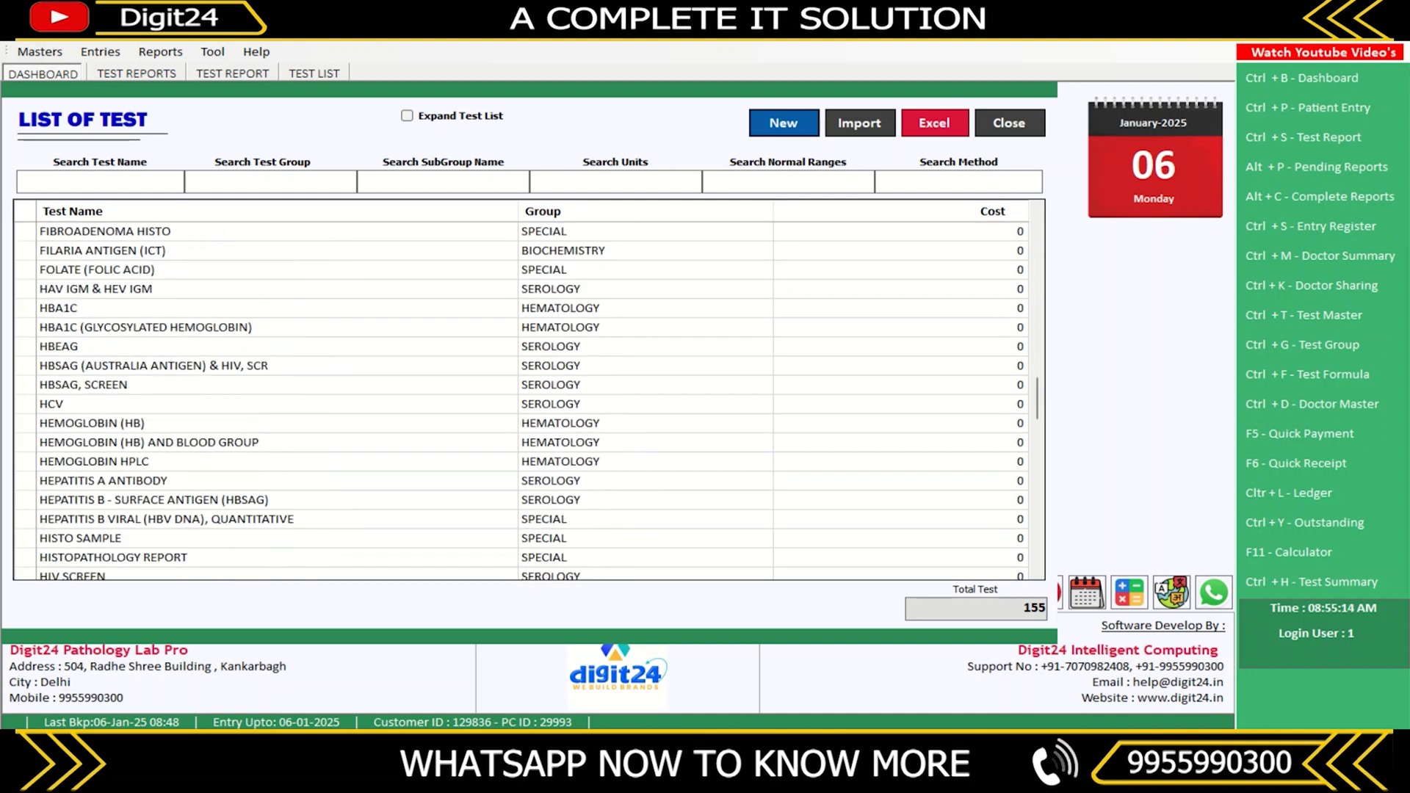
- Filter the list of tests by name, trying HEMA and CO before narrowing it to CBC
type("HEMA")
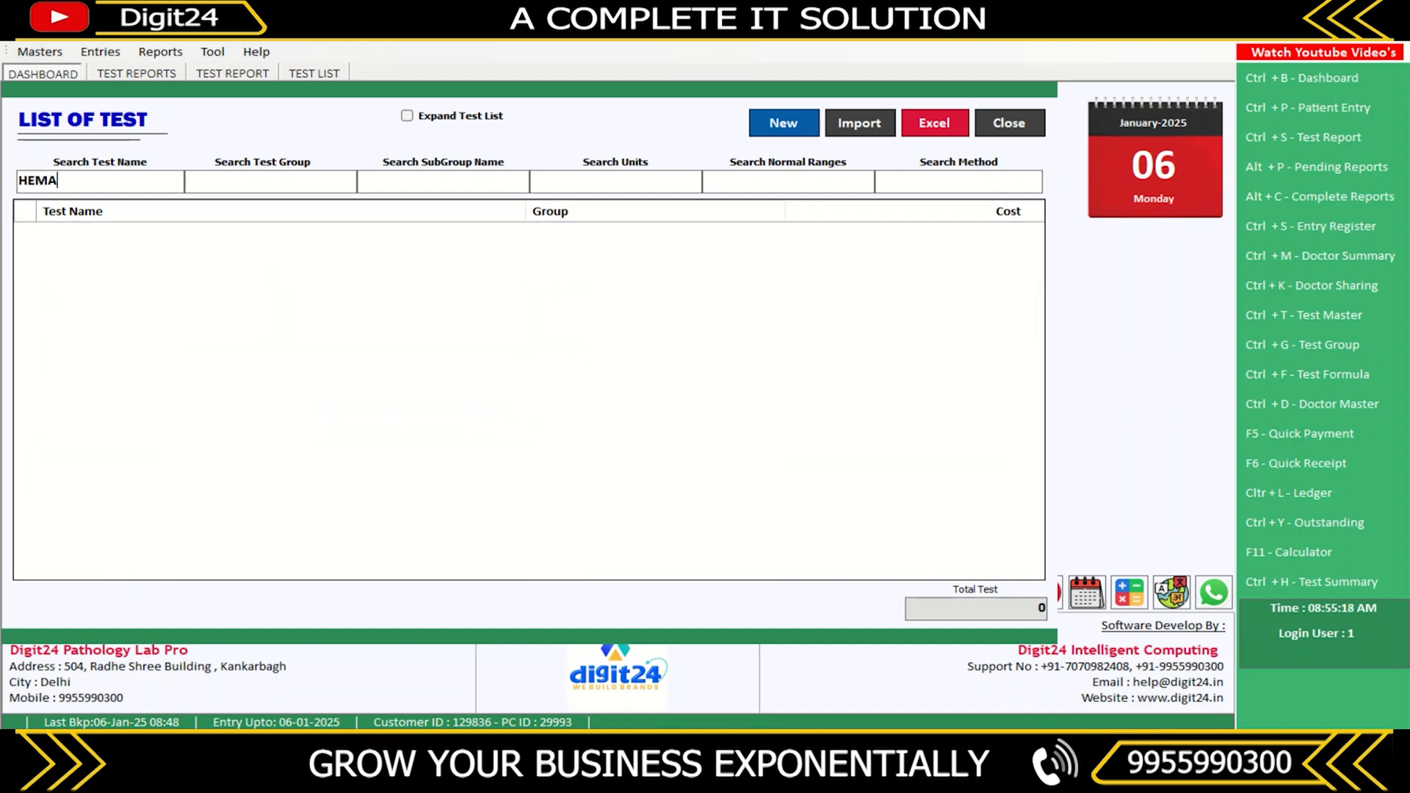
key("BackSpace")
key("BackSpace")
key("BackSpace")
key("BackSpace")
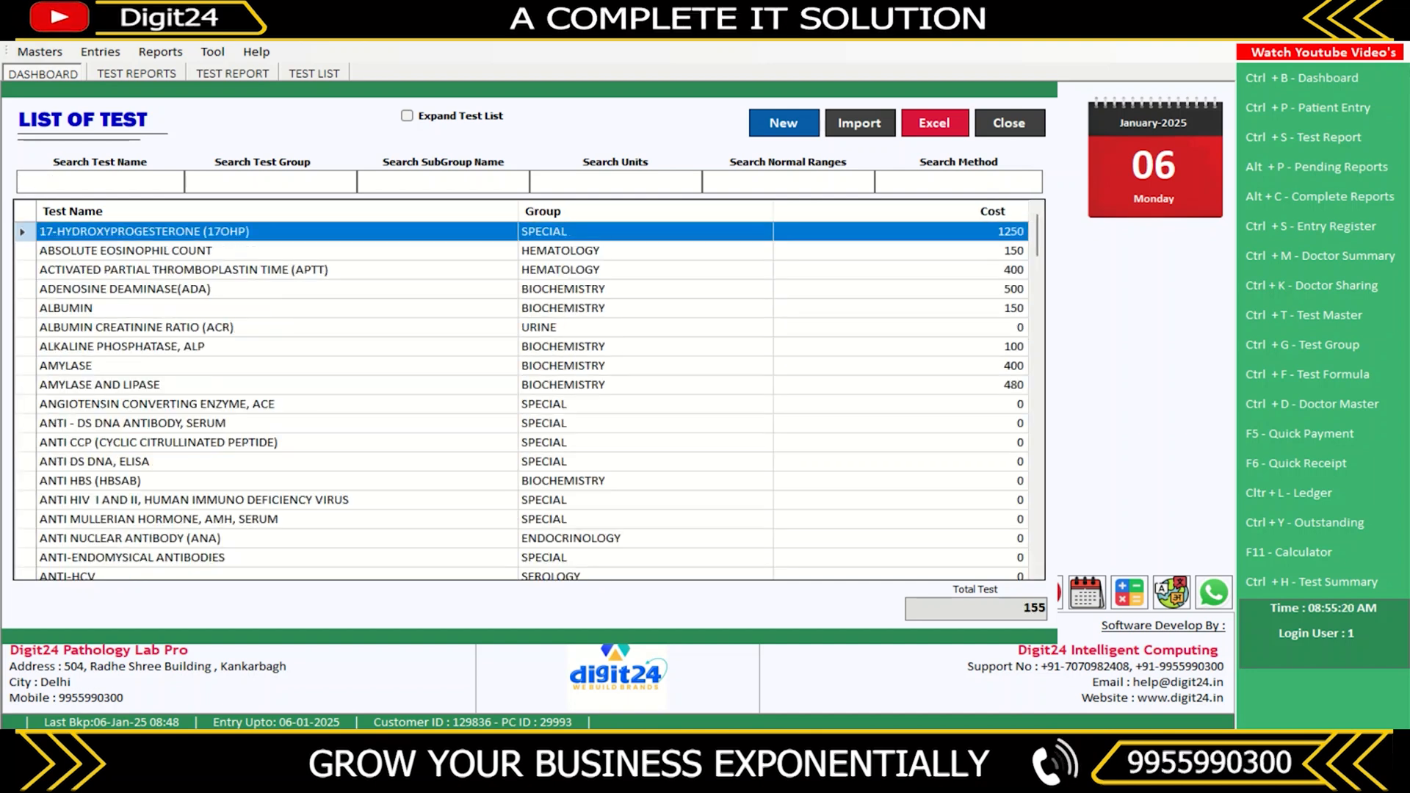
type("C")
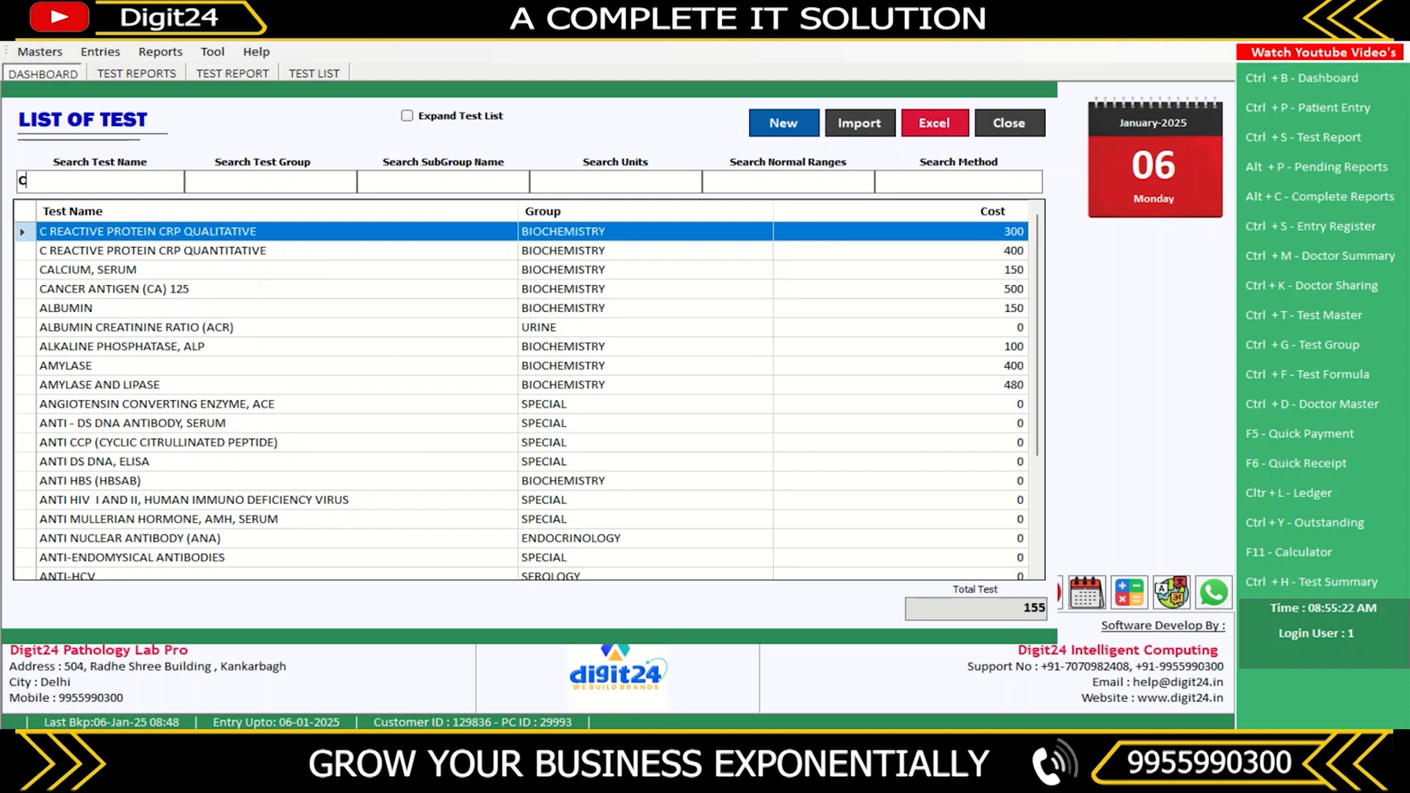
type("O")
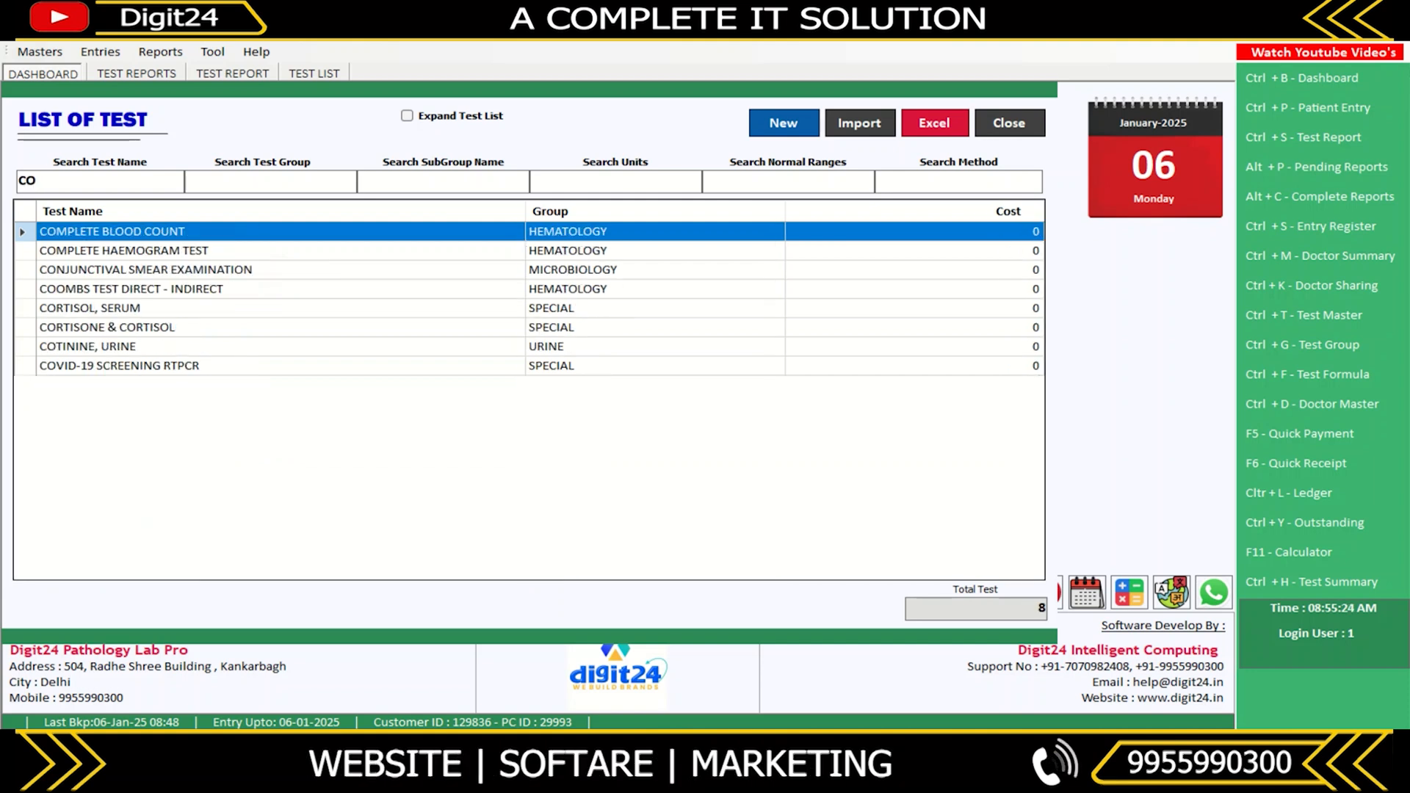
key("BackSpace")
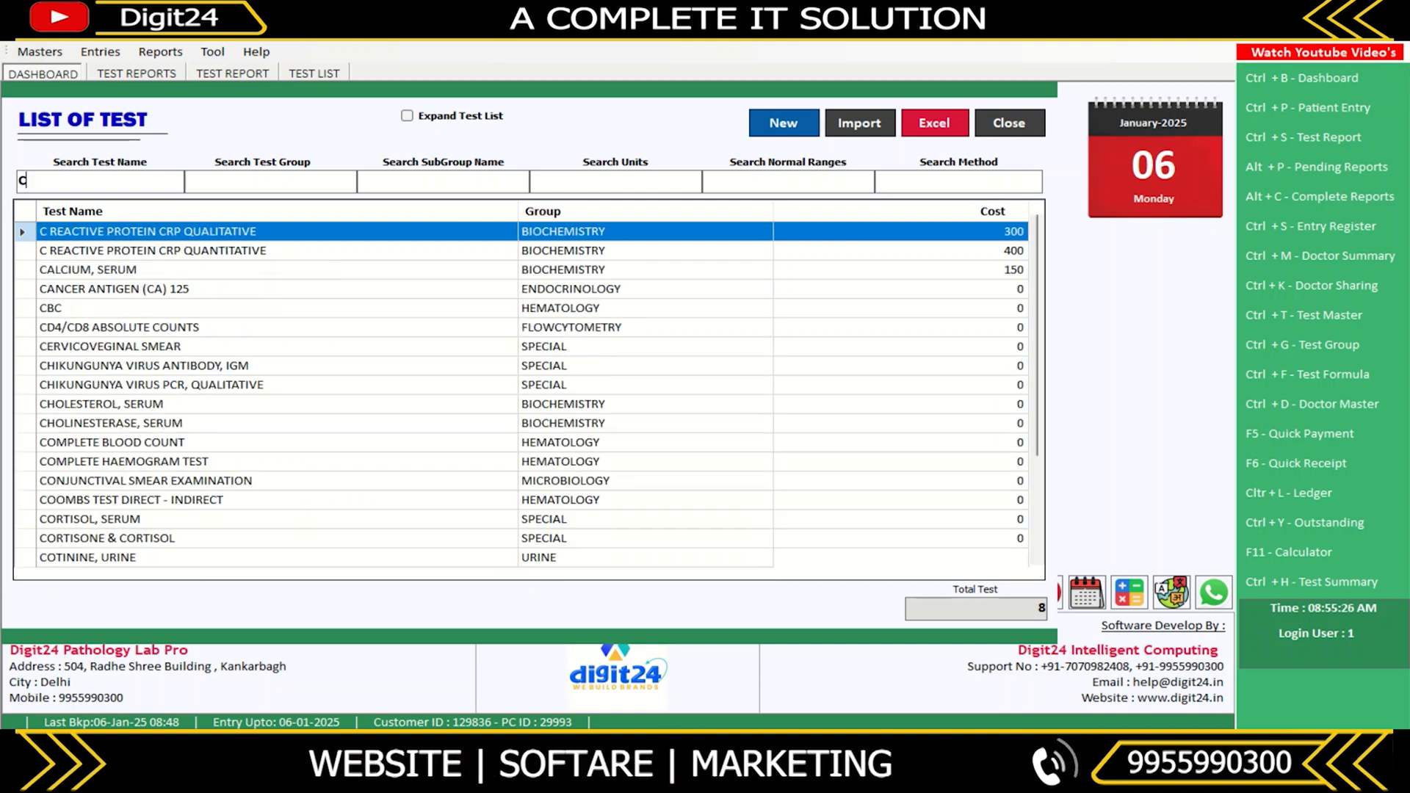
type("BC")
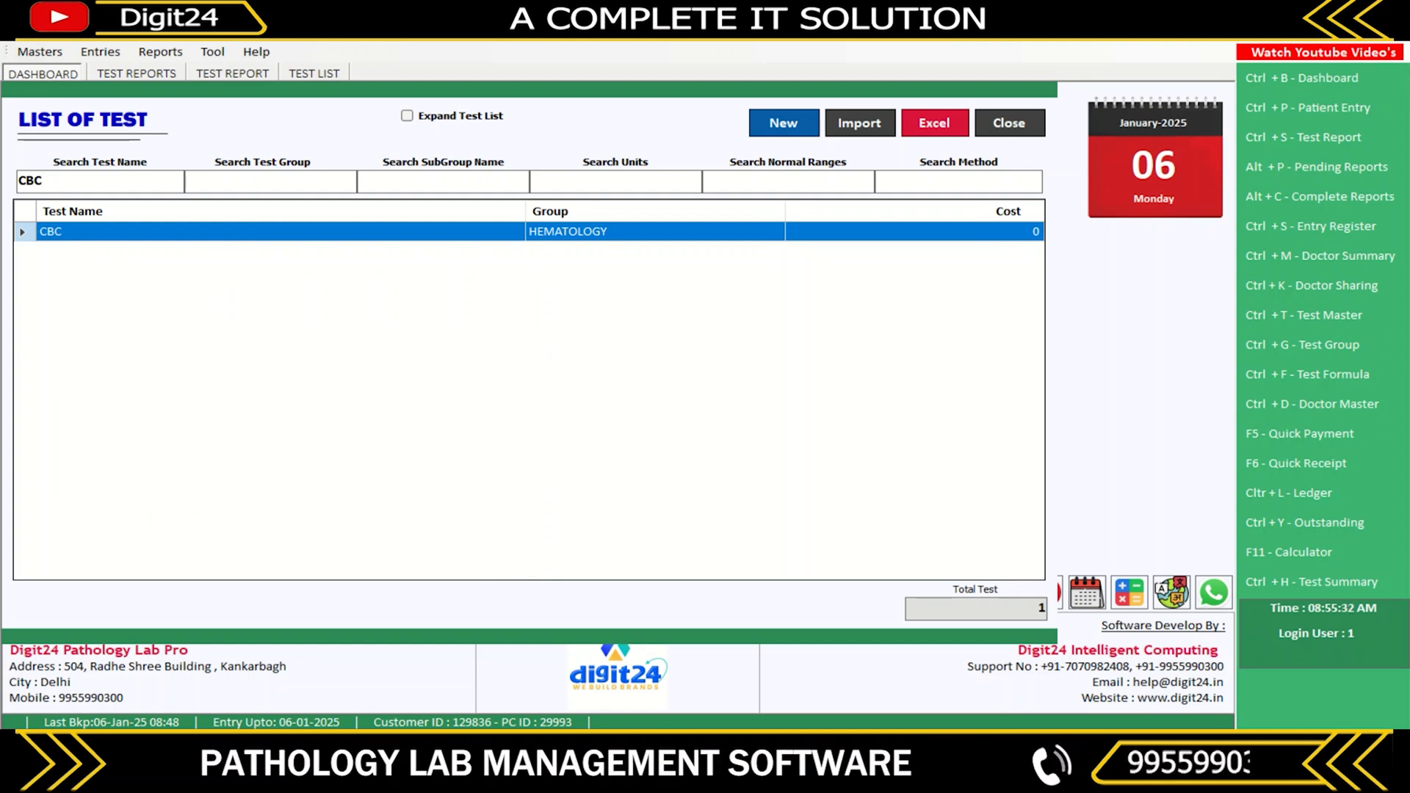
- Open the CBC test entry and look through its parameters, normal ranges and test group
key("Return")
scroll(448, 441, "down", 2)
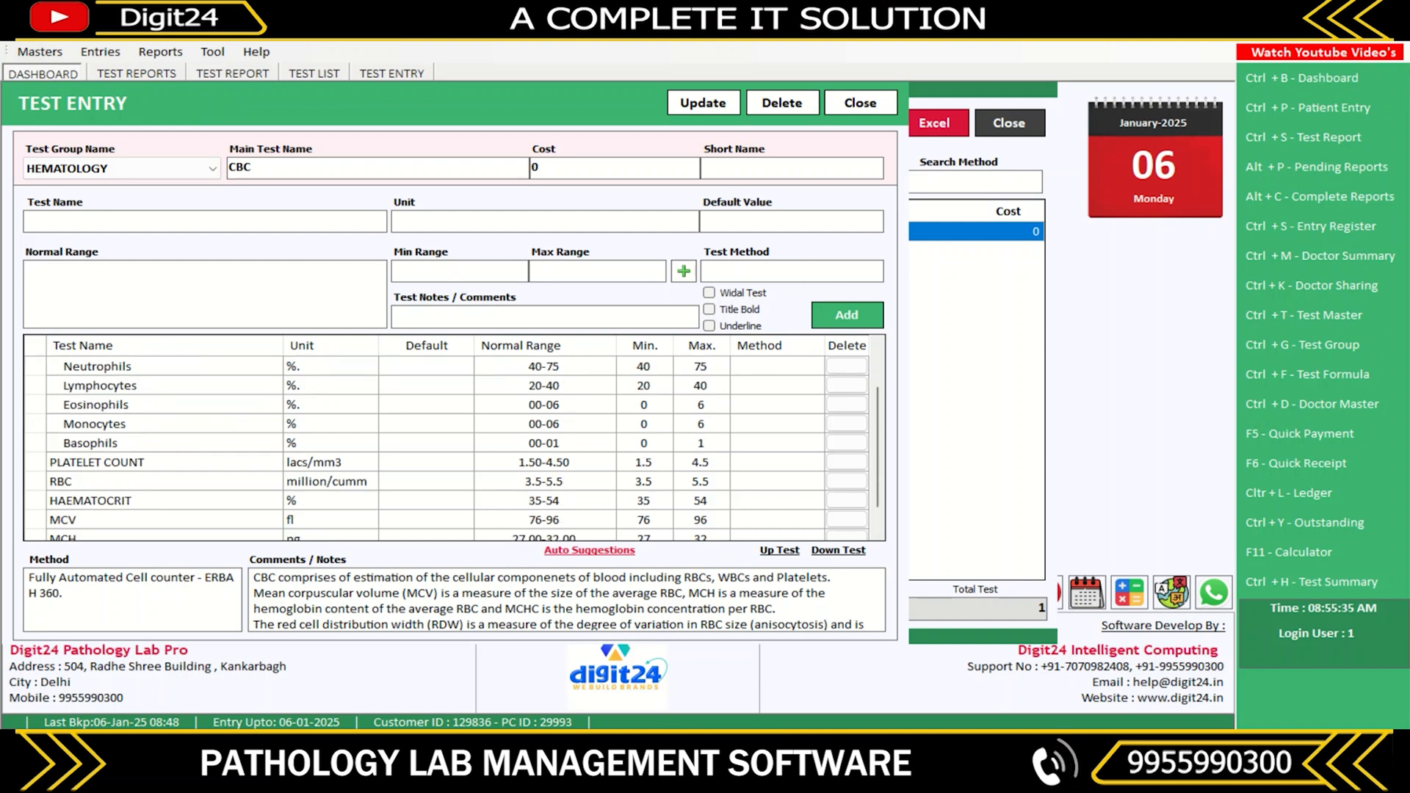
scroll(448, 448, "up", 2)
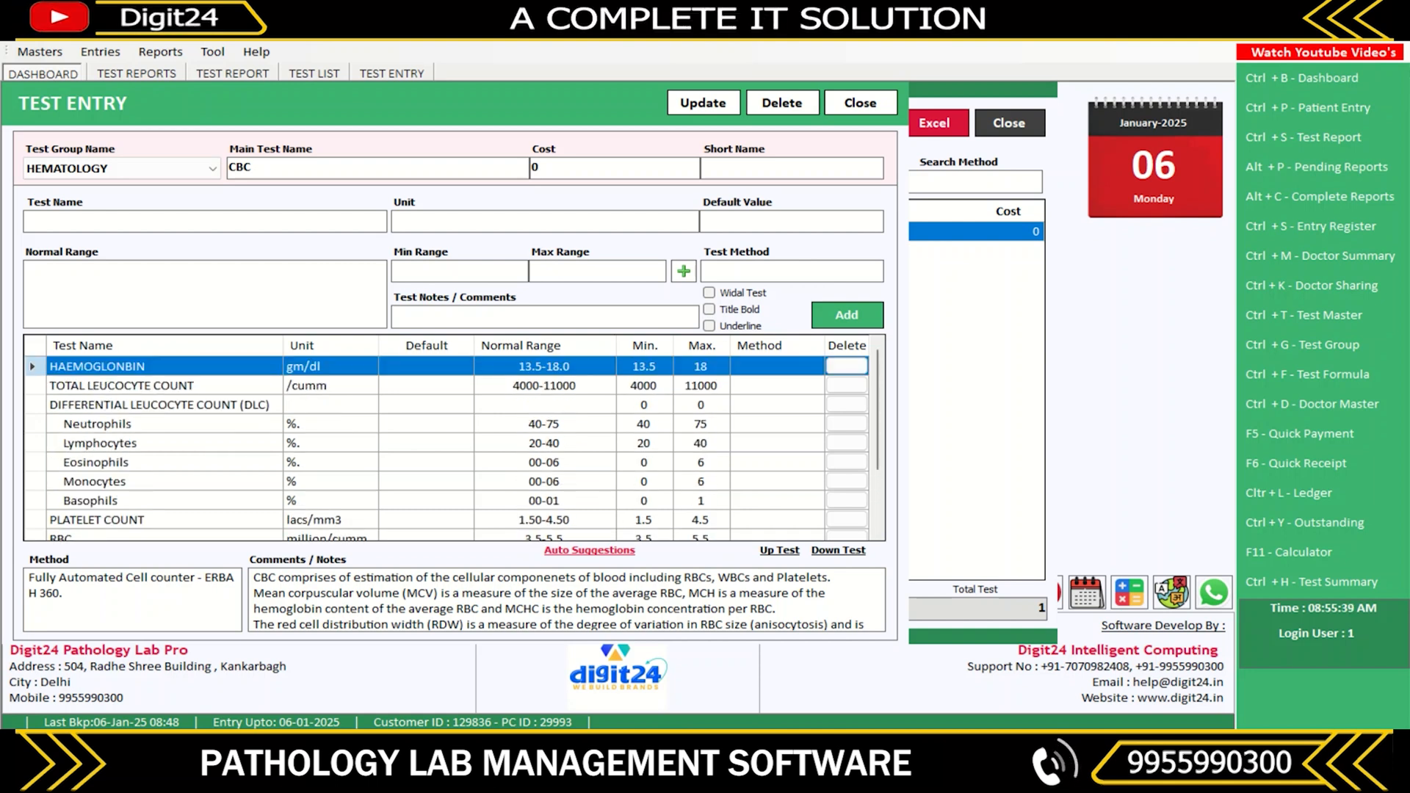
scroll(448, 441, "down", 2)
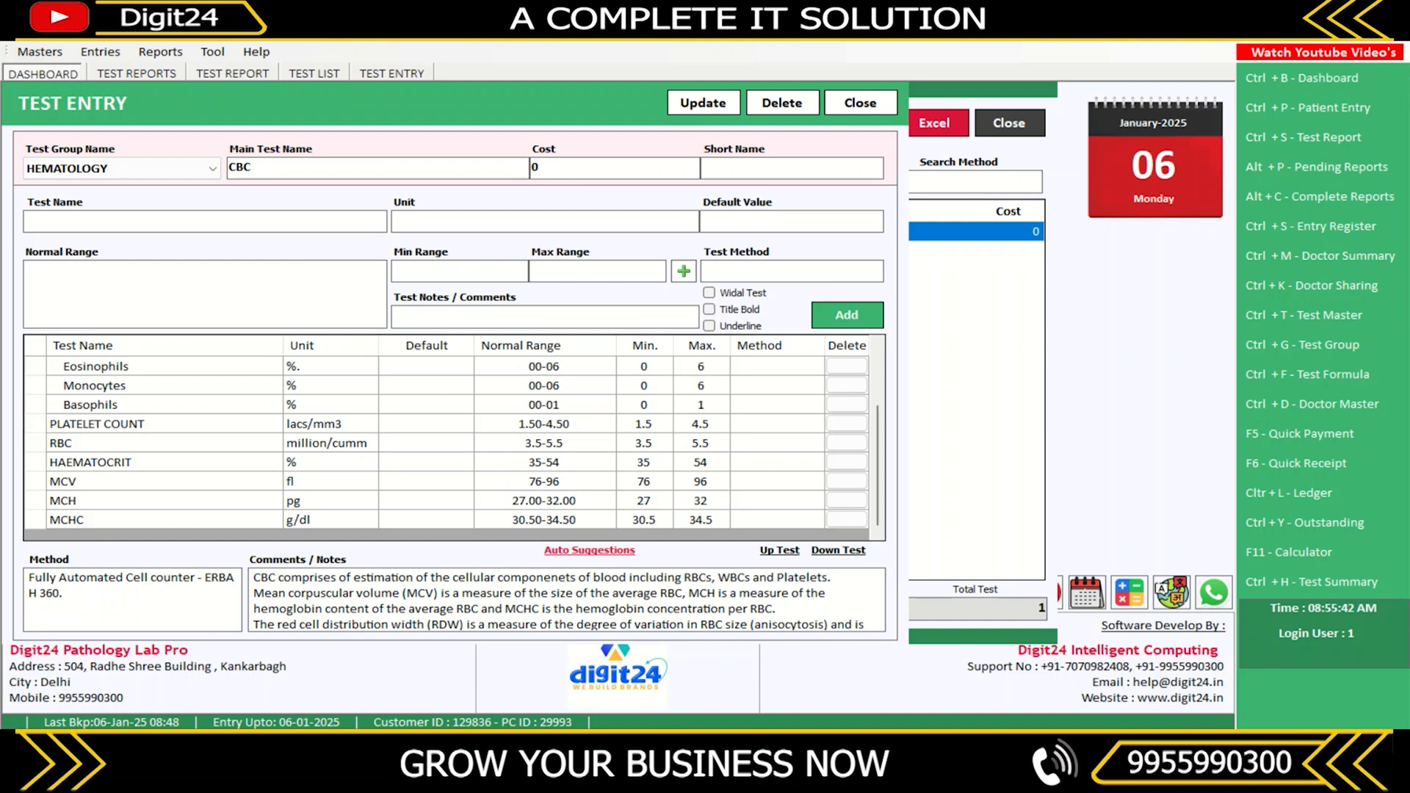
scroll(448, 448, "up", 2)
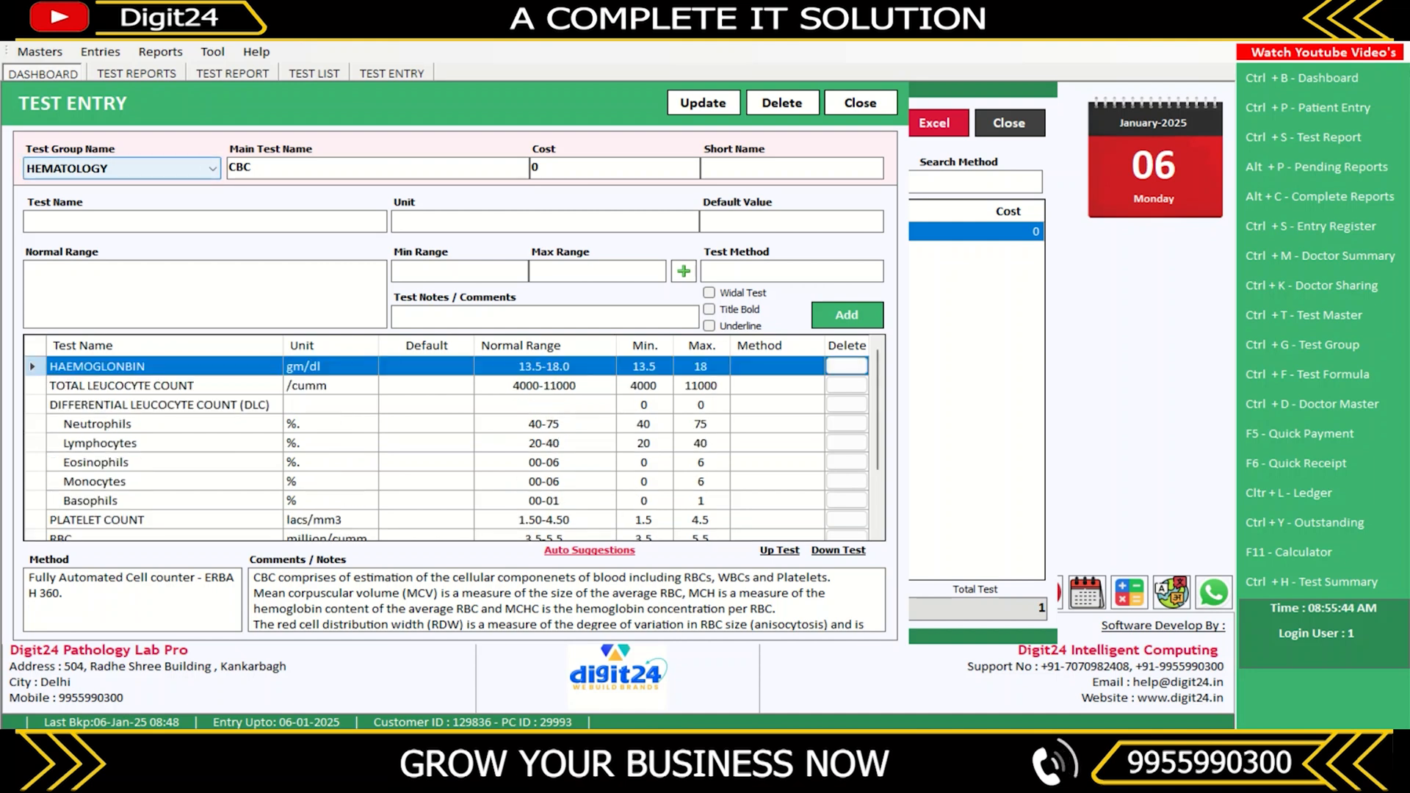
left_click(212, 169)
left_click(212, 169)
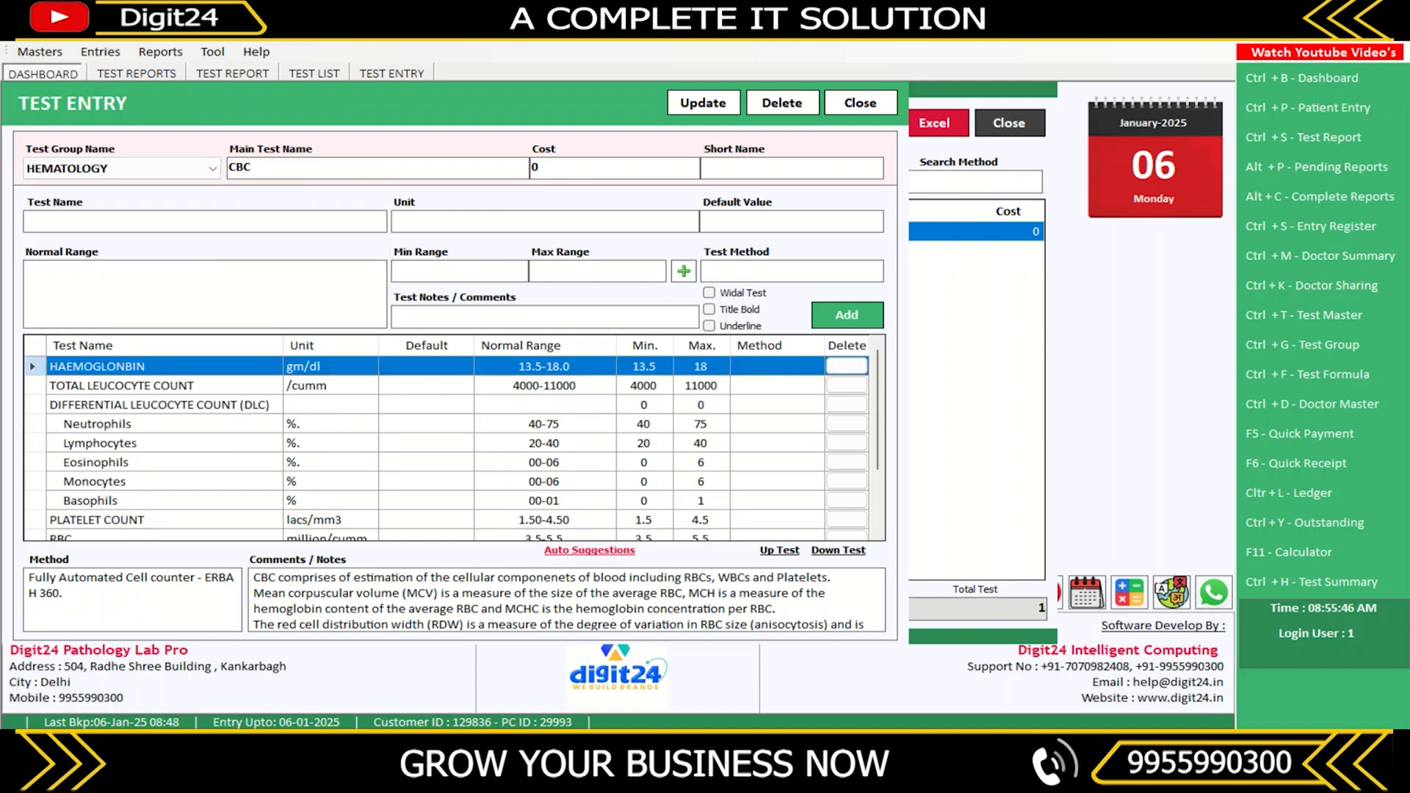
- Change the main test name of the CBC entry to COMPLETE BLOOD COUNT (CBC)
key("Tab")
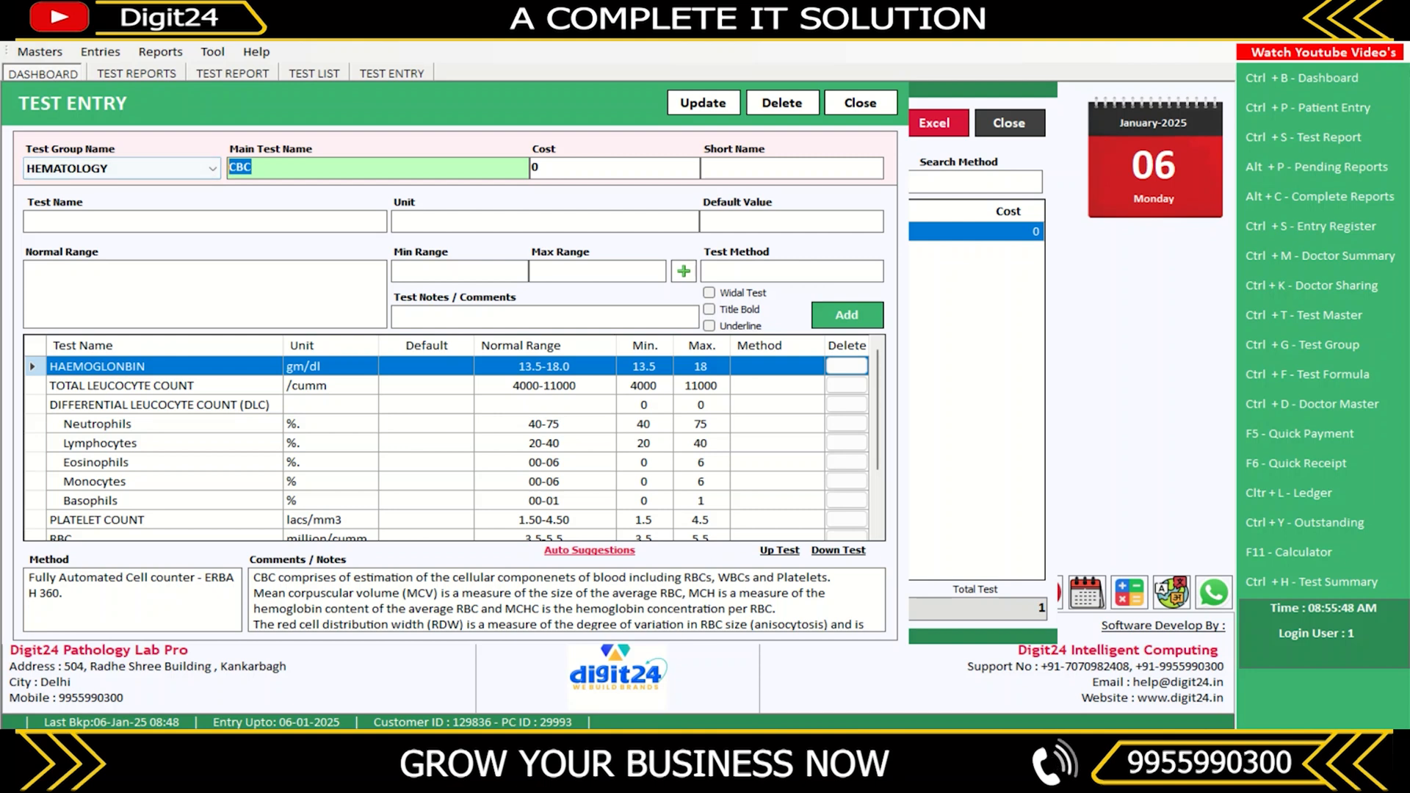
type("COMPLETE ")
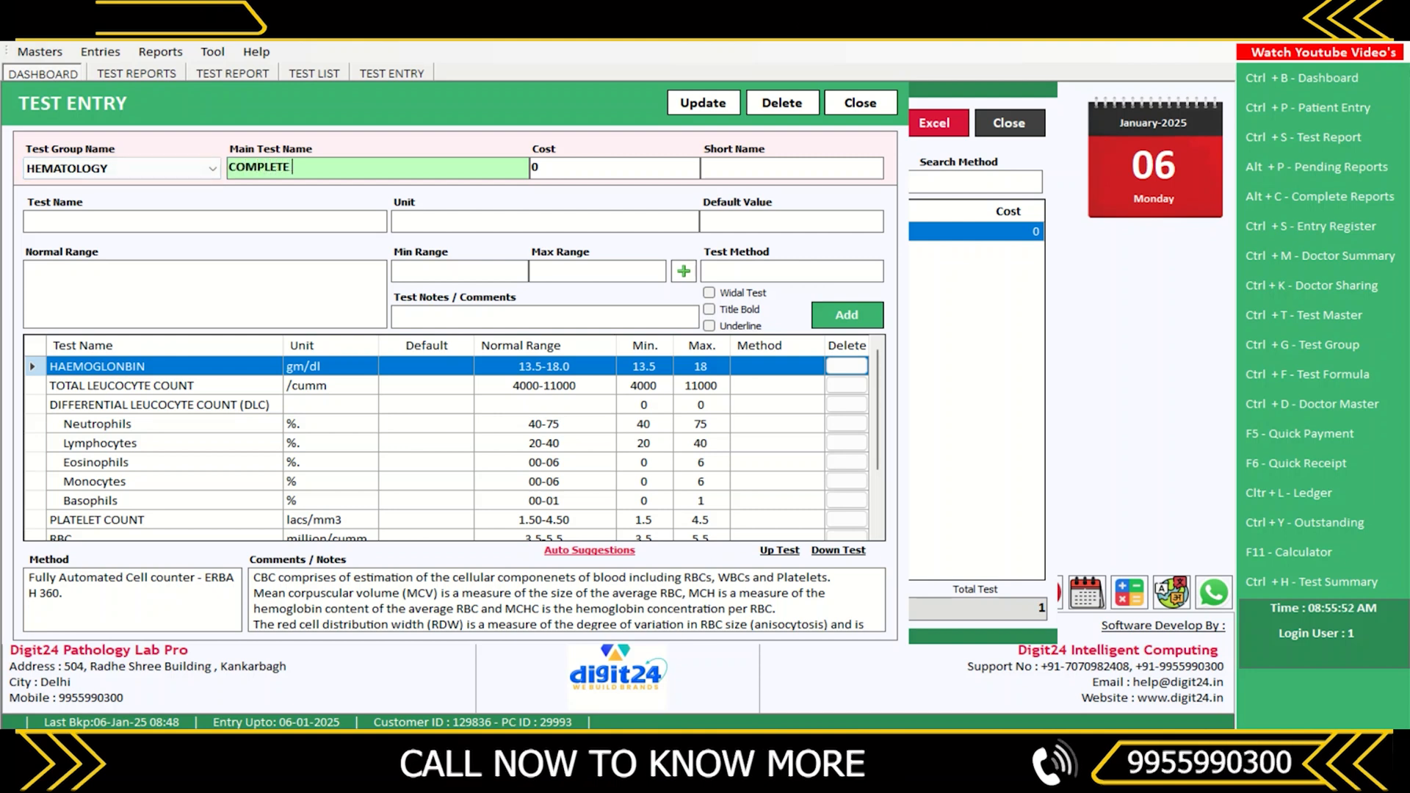
type("BLOOD COUNT ")
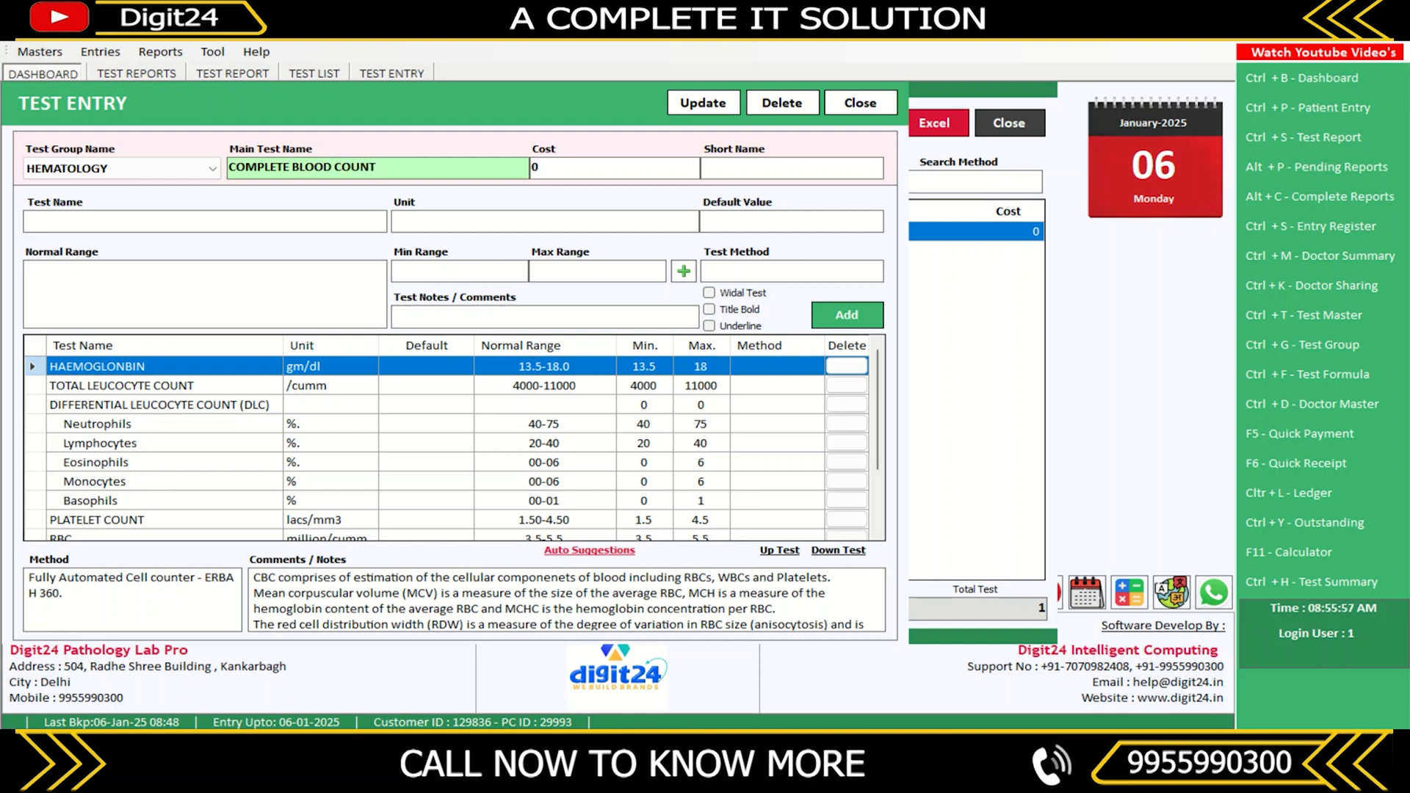
type("(CBC")
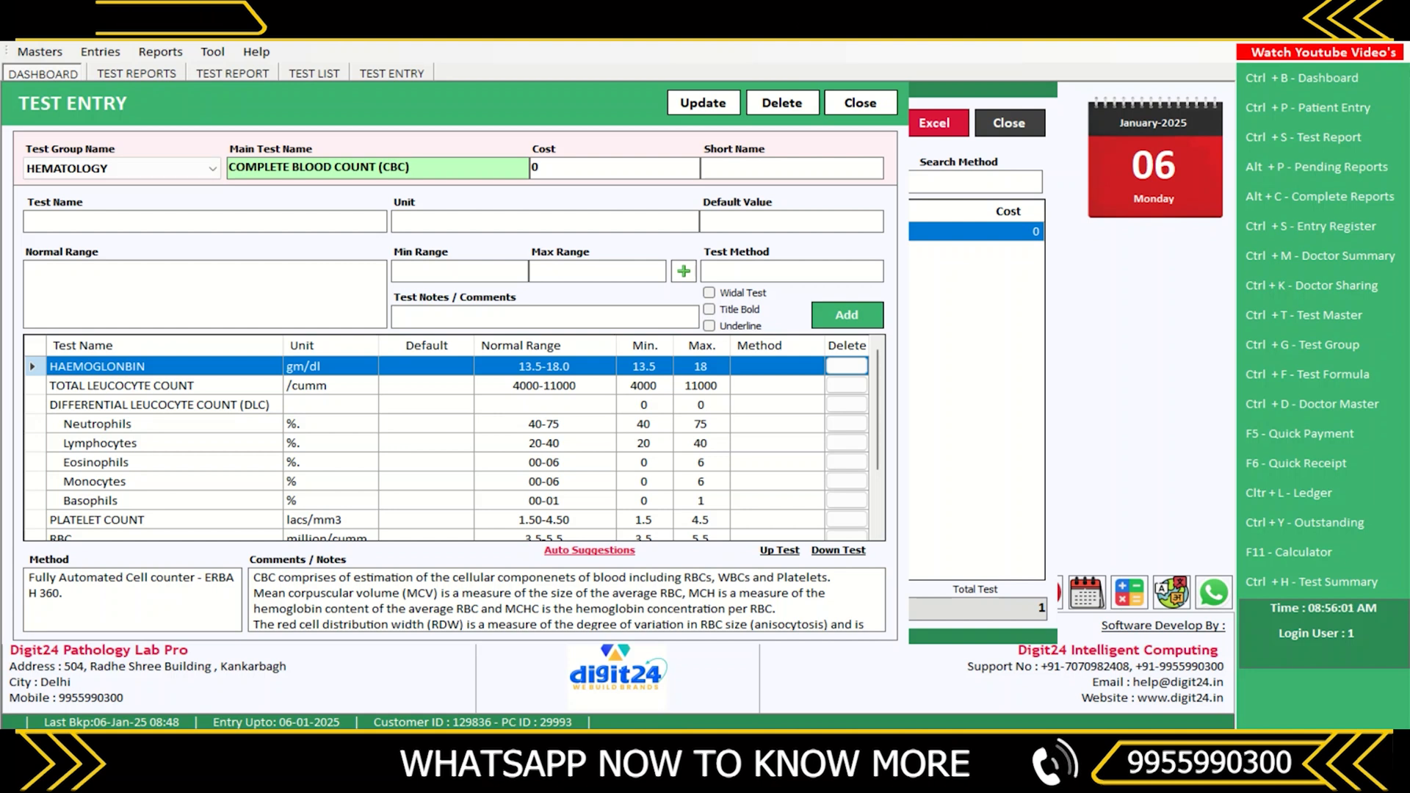
- Set the test's cost to 500 and its short name to CBC, save the update and close the entry
left_click(561, 165)
type("500")
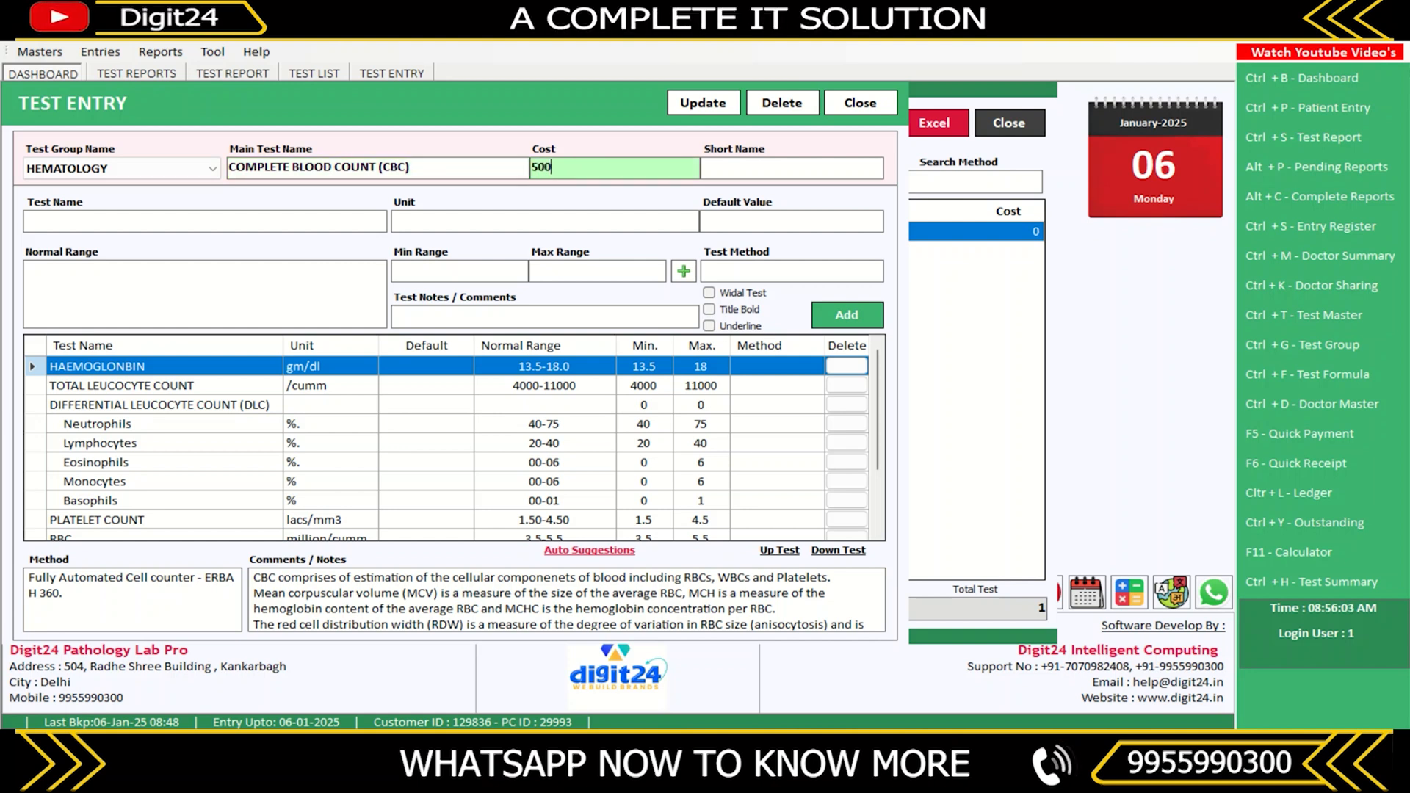
key("Return")
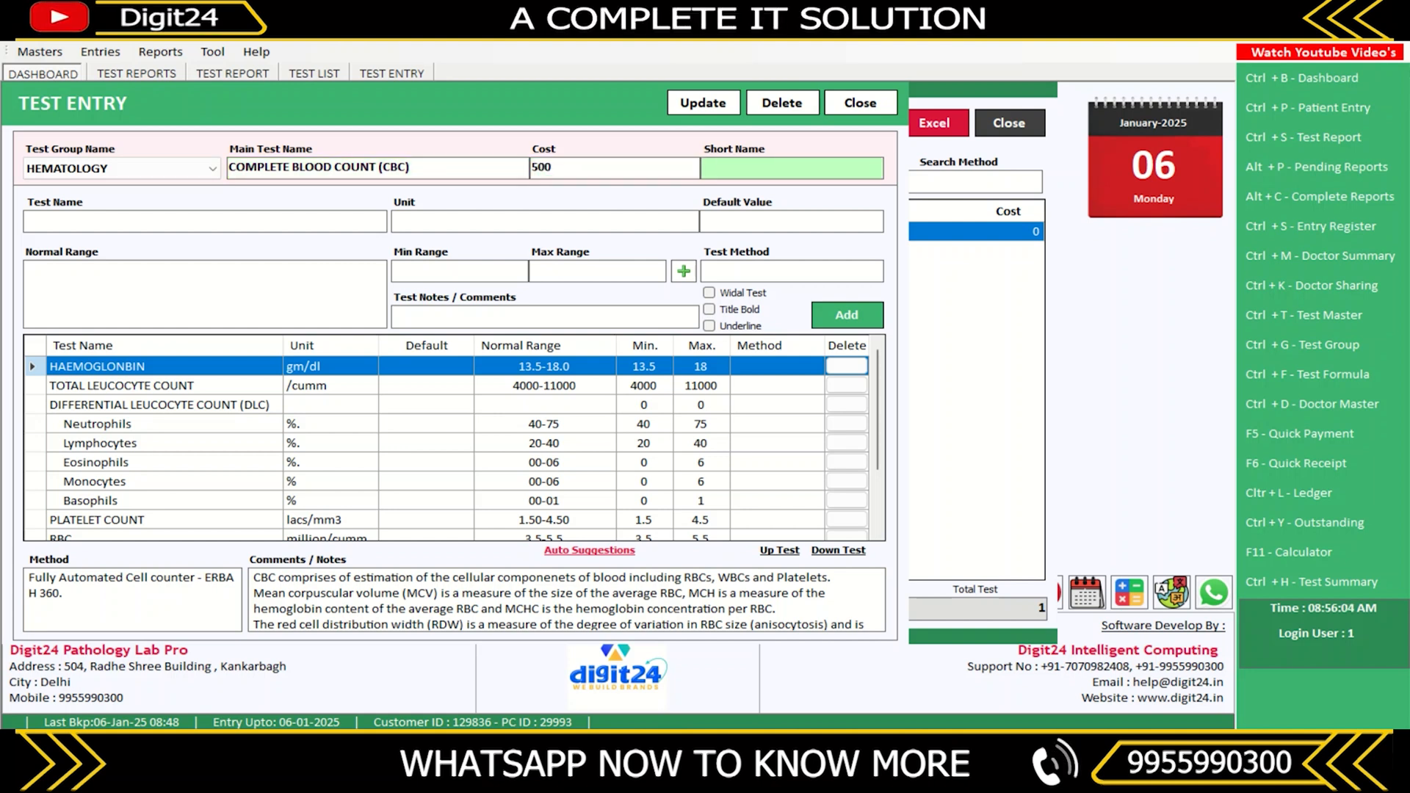
type("CBC")
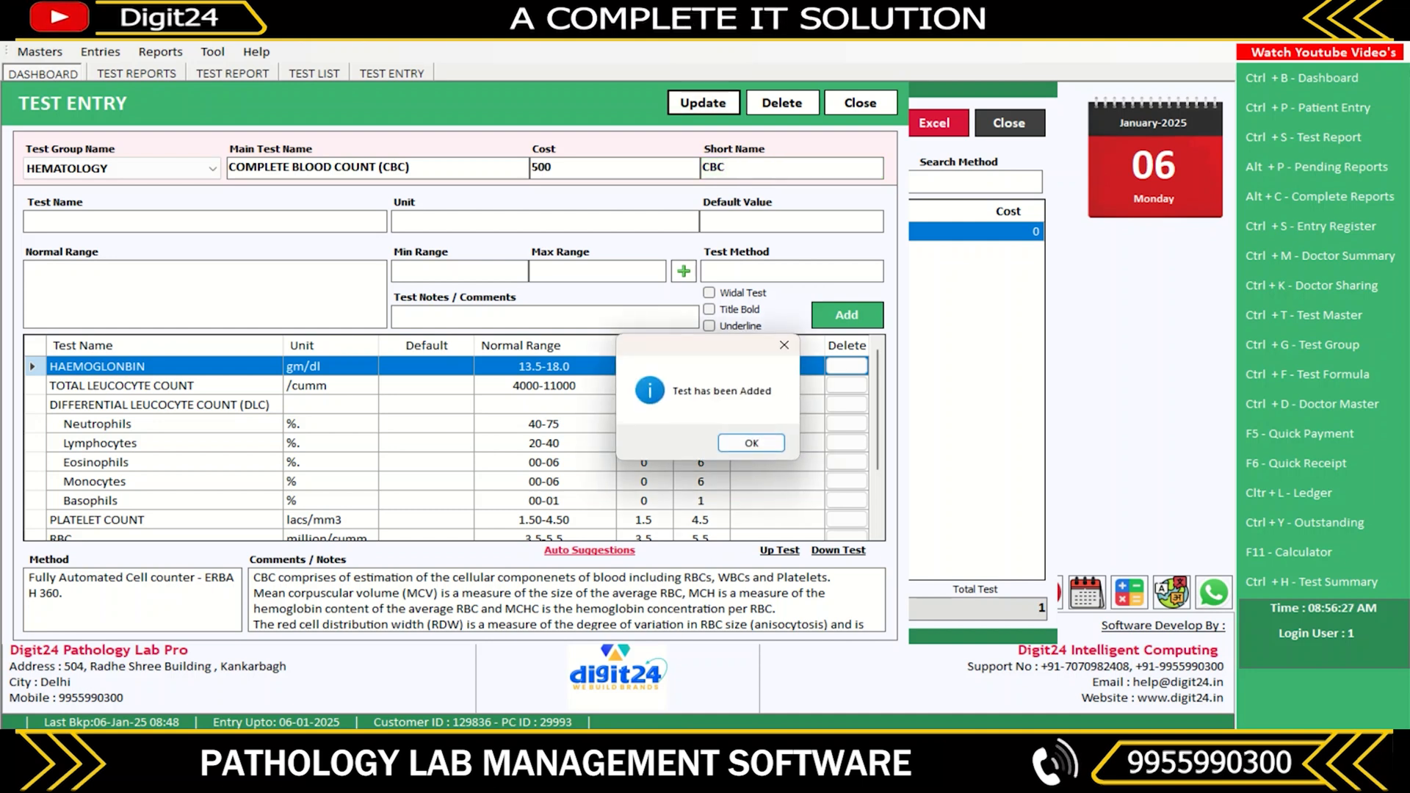
key("Return")
left_click(860, 102)
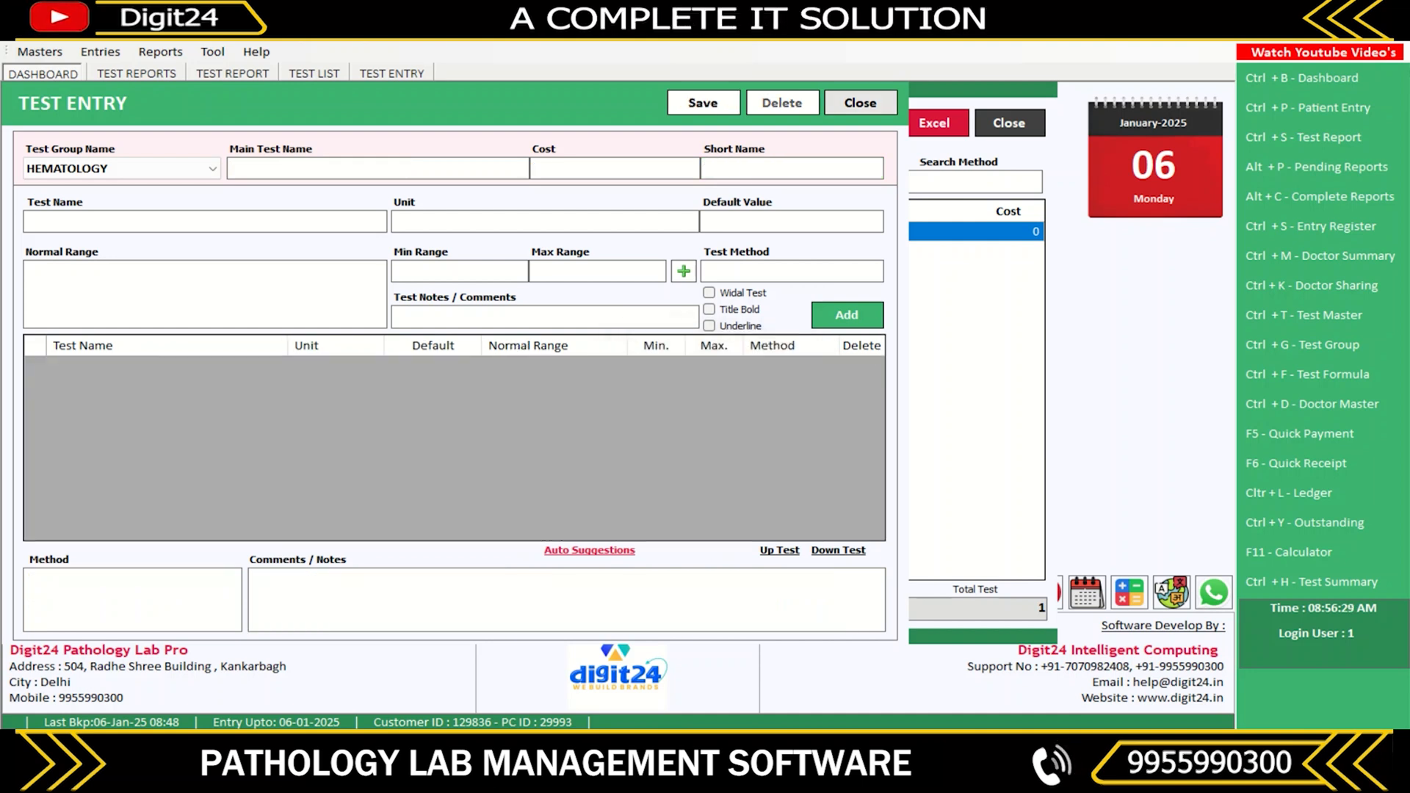
- Clear the test name filter and close the list of tests
key("BackSpace")
key("BackSpace")
key("BackSpace")
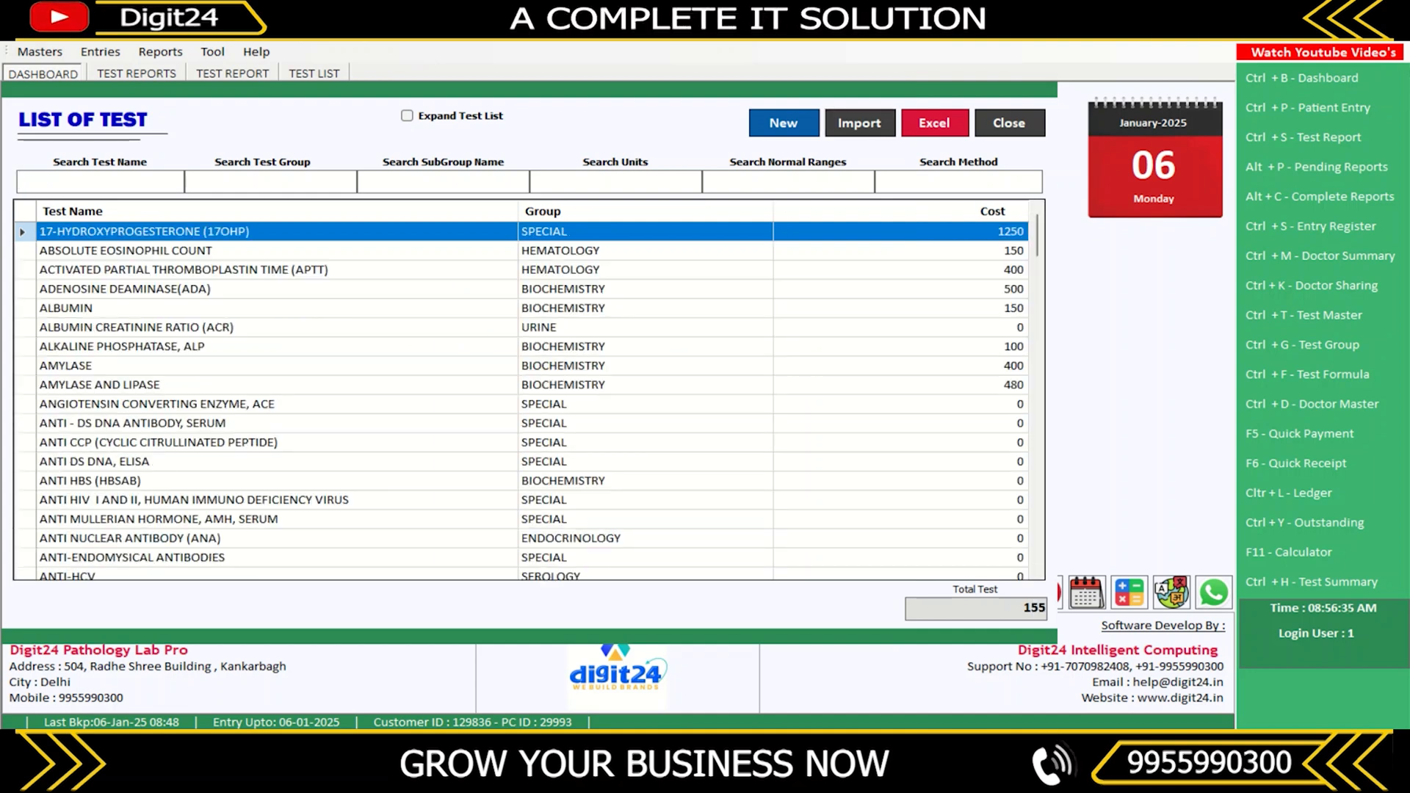
left_click(1009, 124)
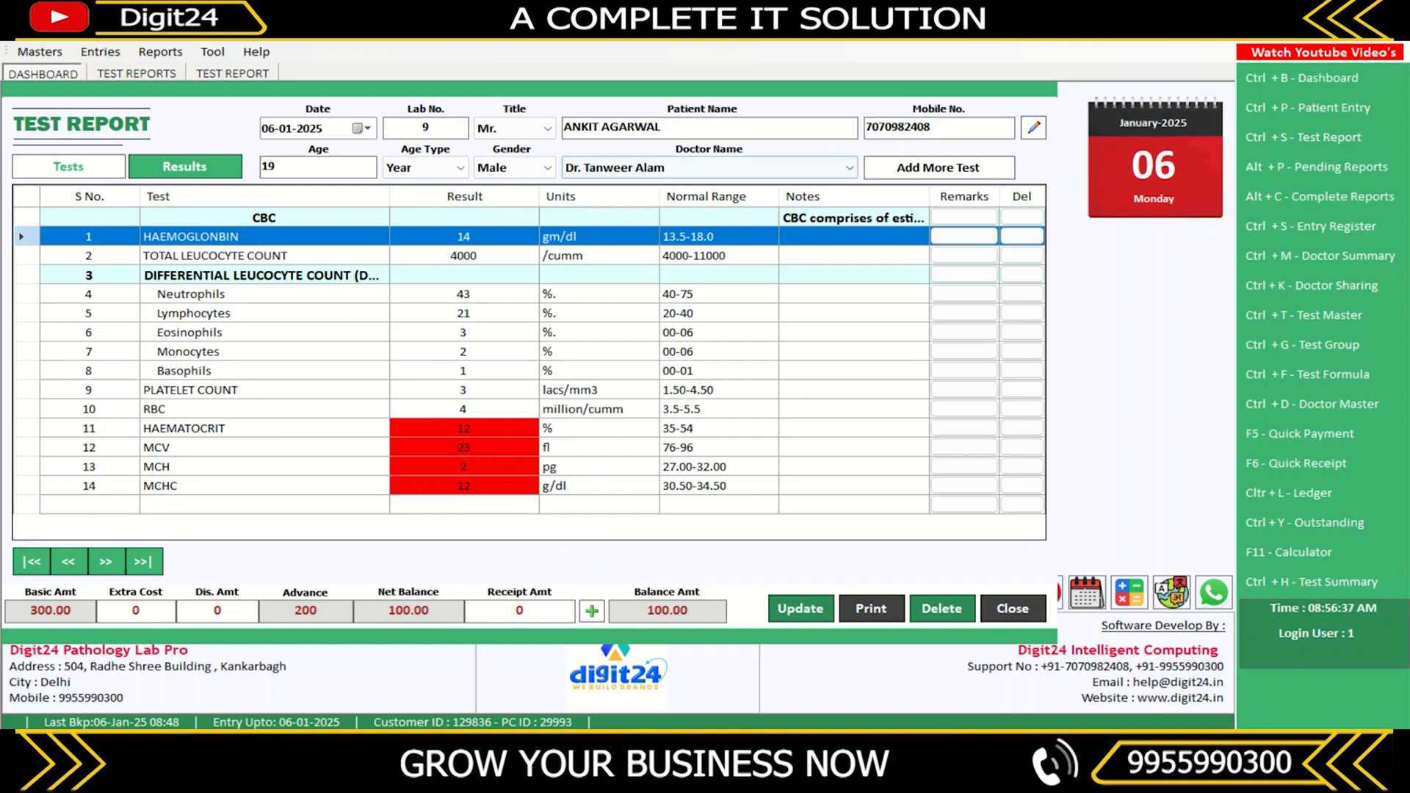
- Reopen the list of tests, filter the names by CBC and by COMPL, and select COMPLETE BLOOD COUNT (CBC)
left_click(39, 51)
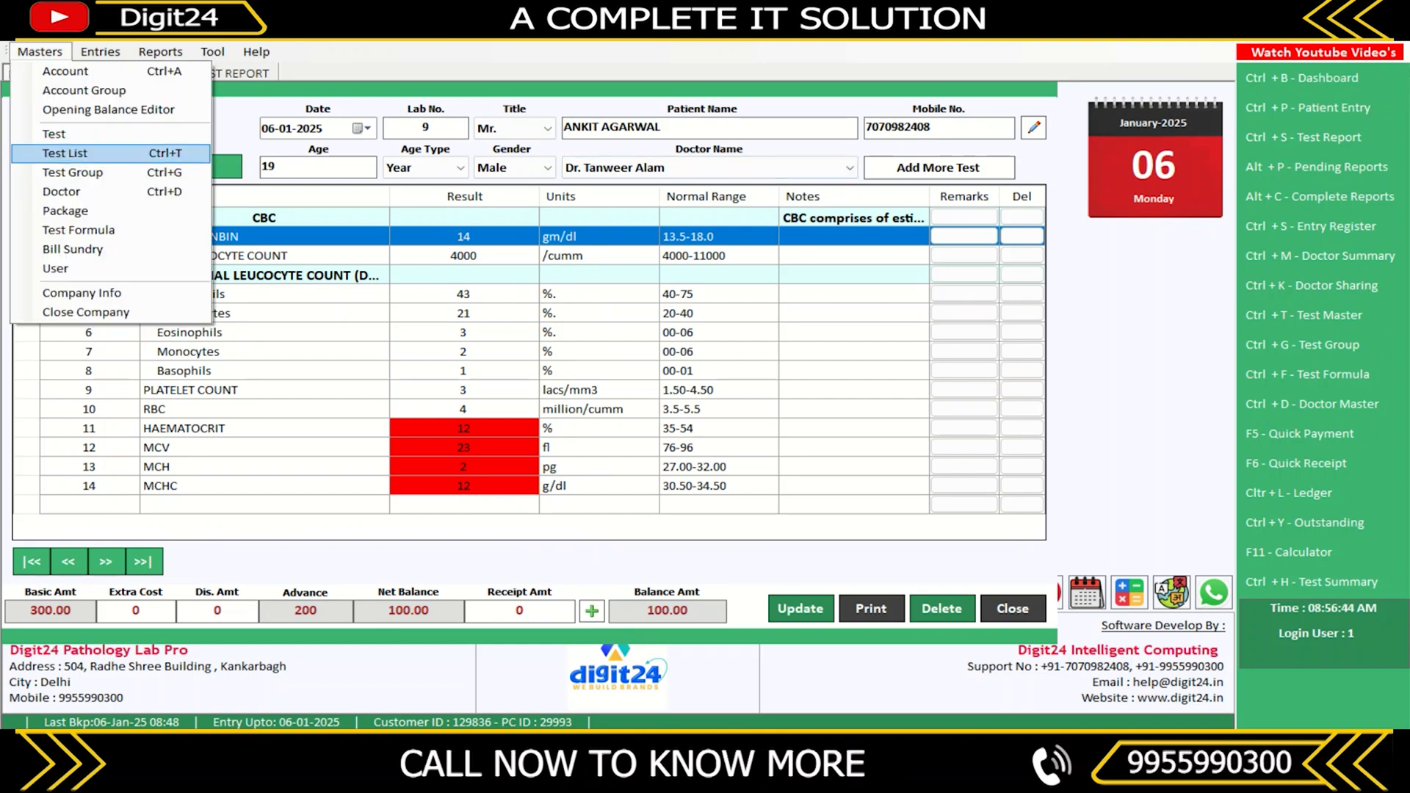
key("Return")
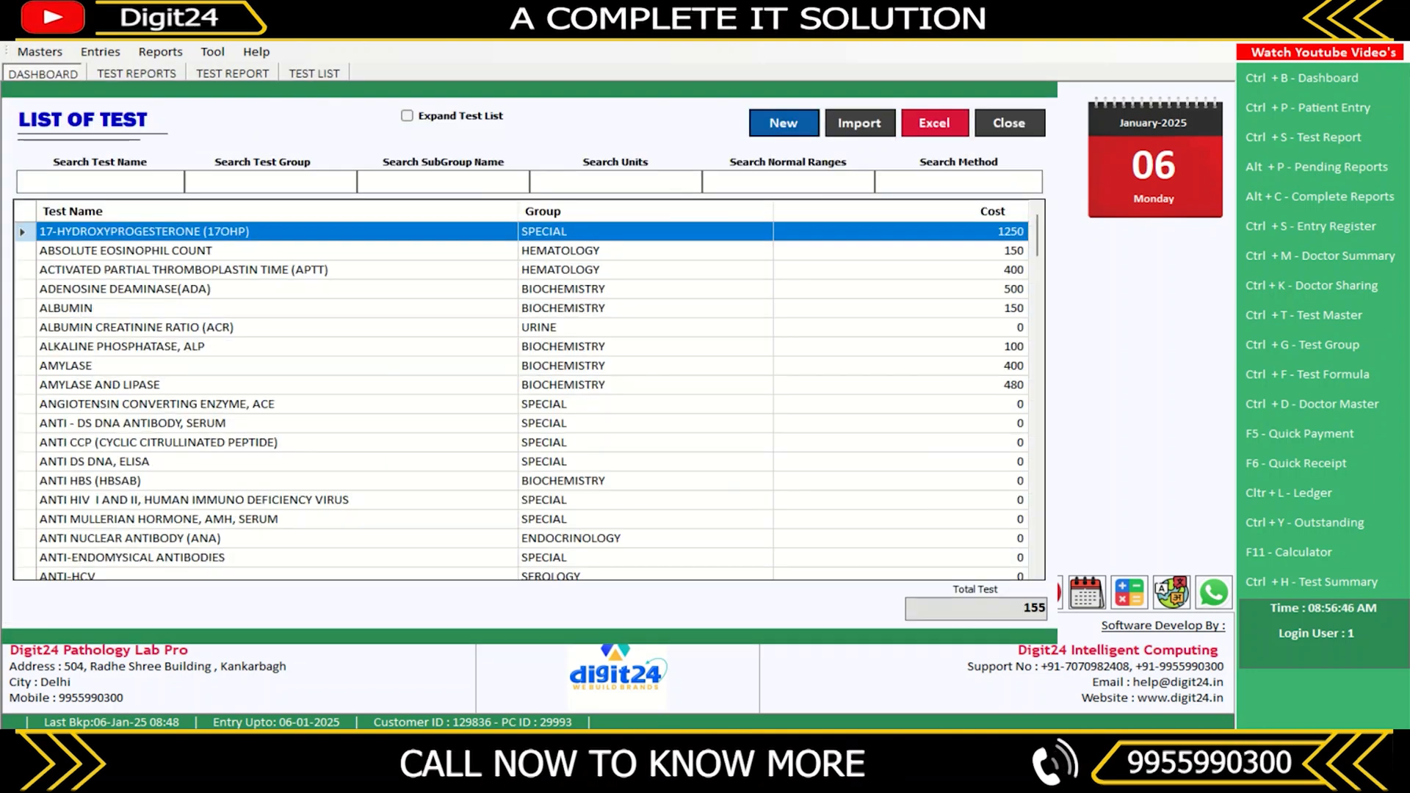
type("CBC")
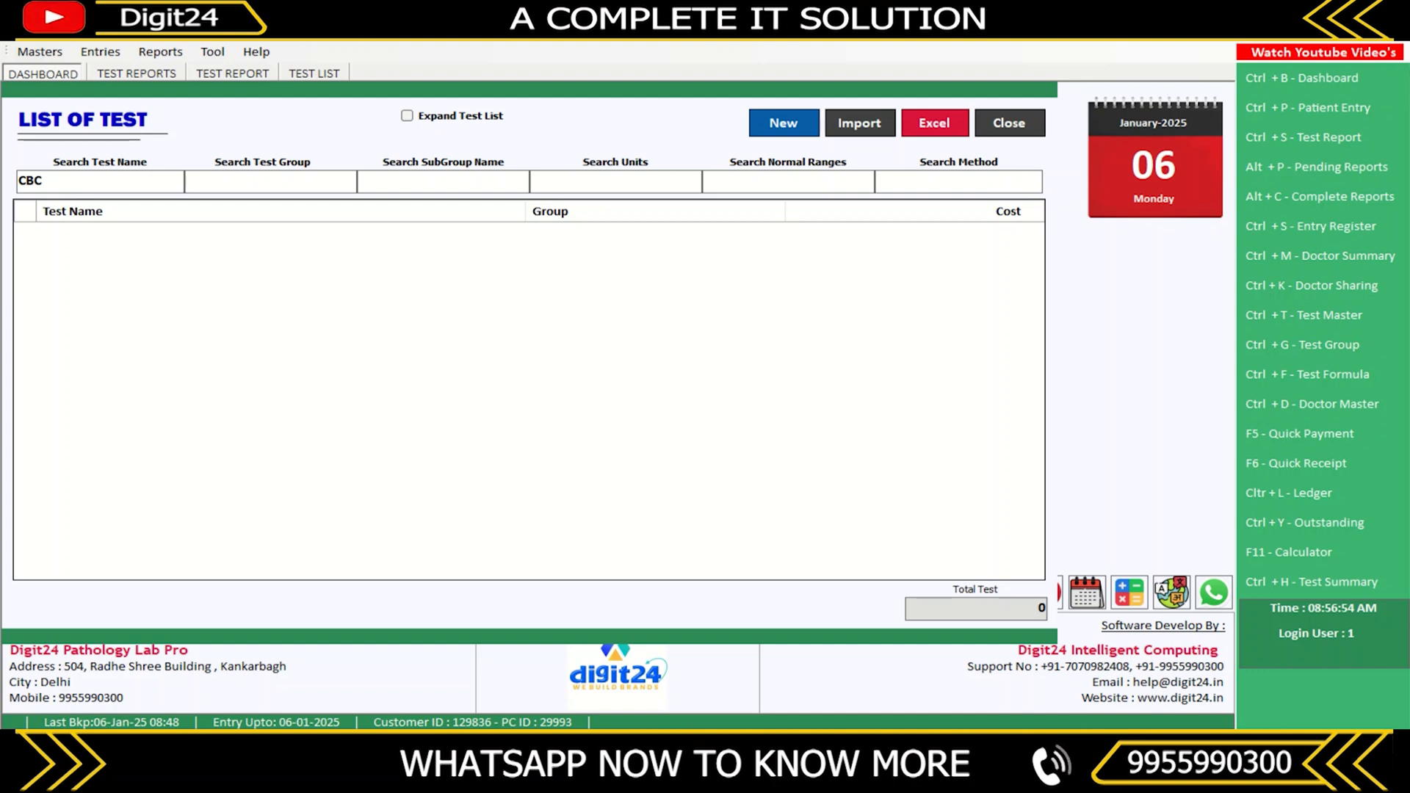
key("BackSpace")
key("BackSpace")
type("OMPL")
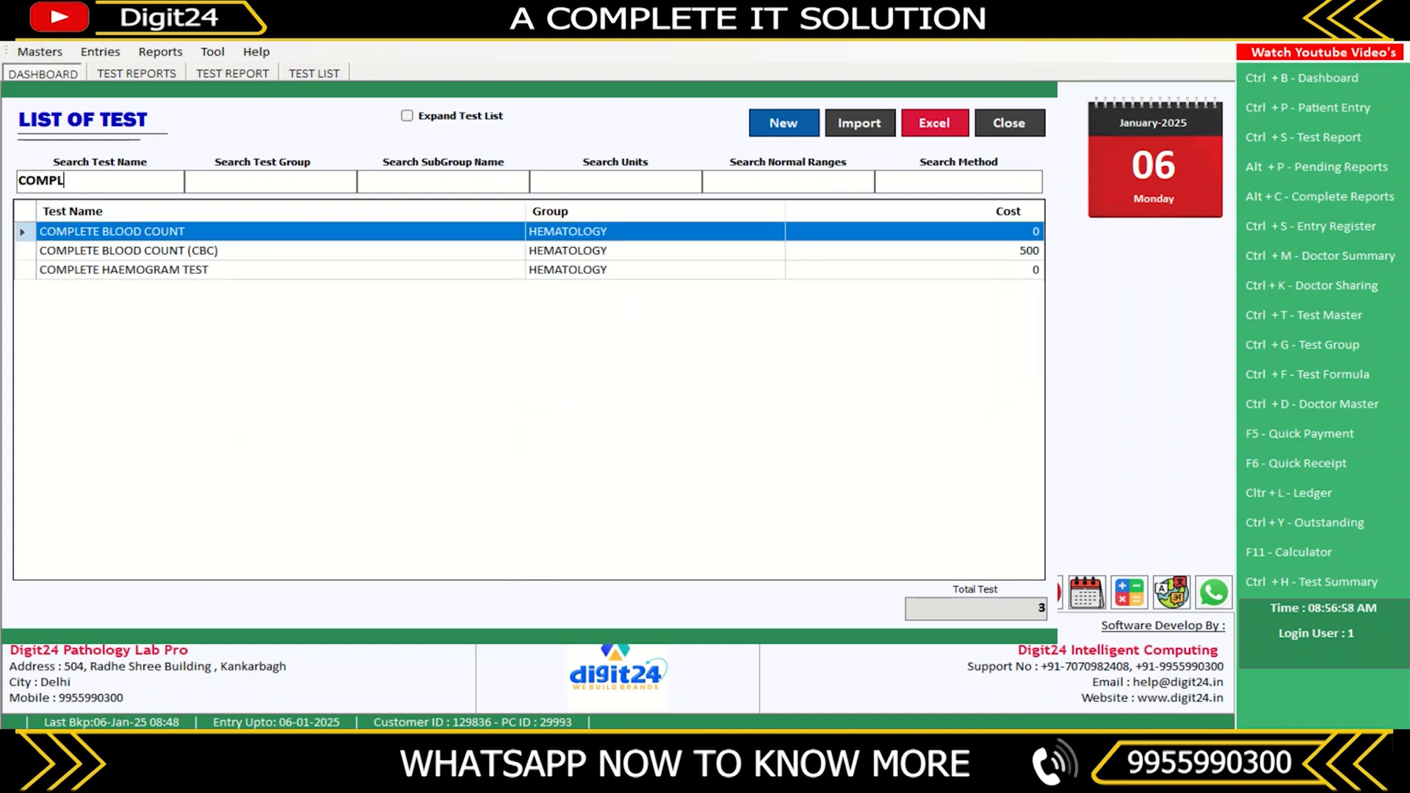
left_click(130, 251)
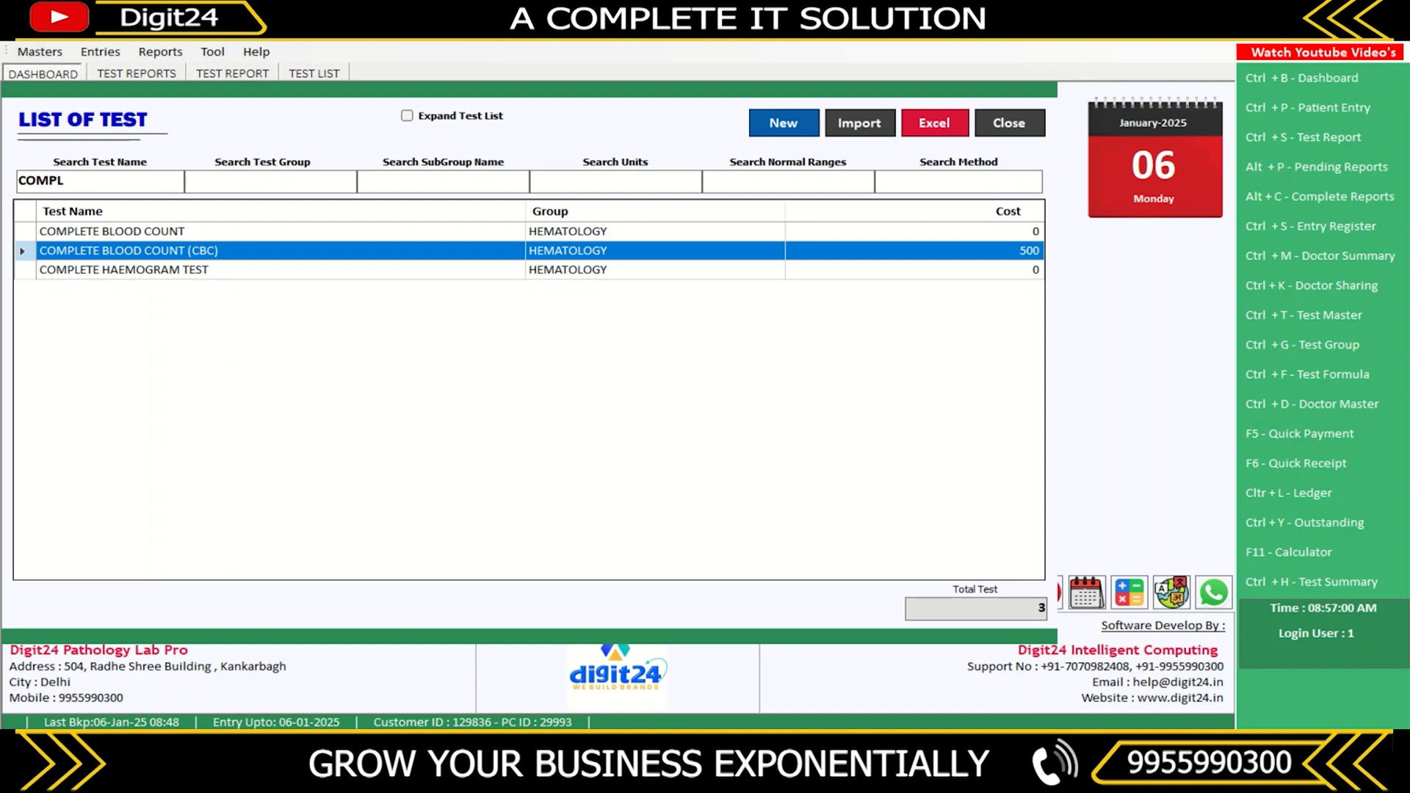
- Open the COMPLETE BLOOD COUNT entry without the CBC suffix, look through its parameters, and close it
left_click(112, 231)
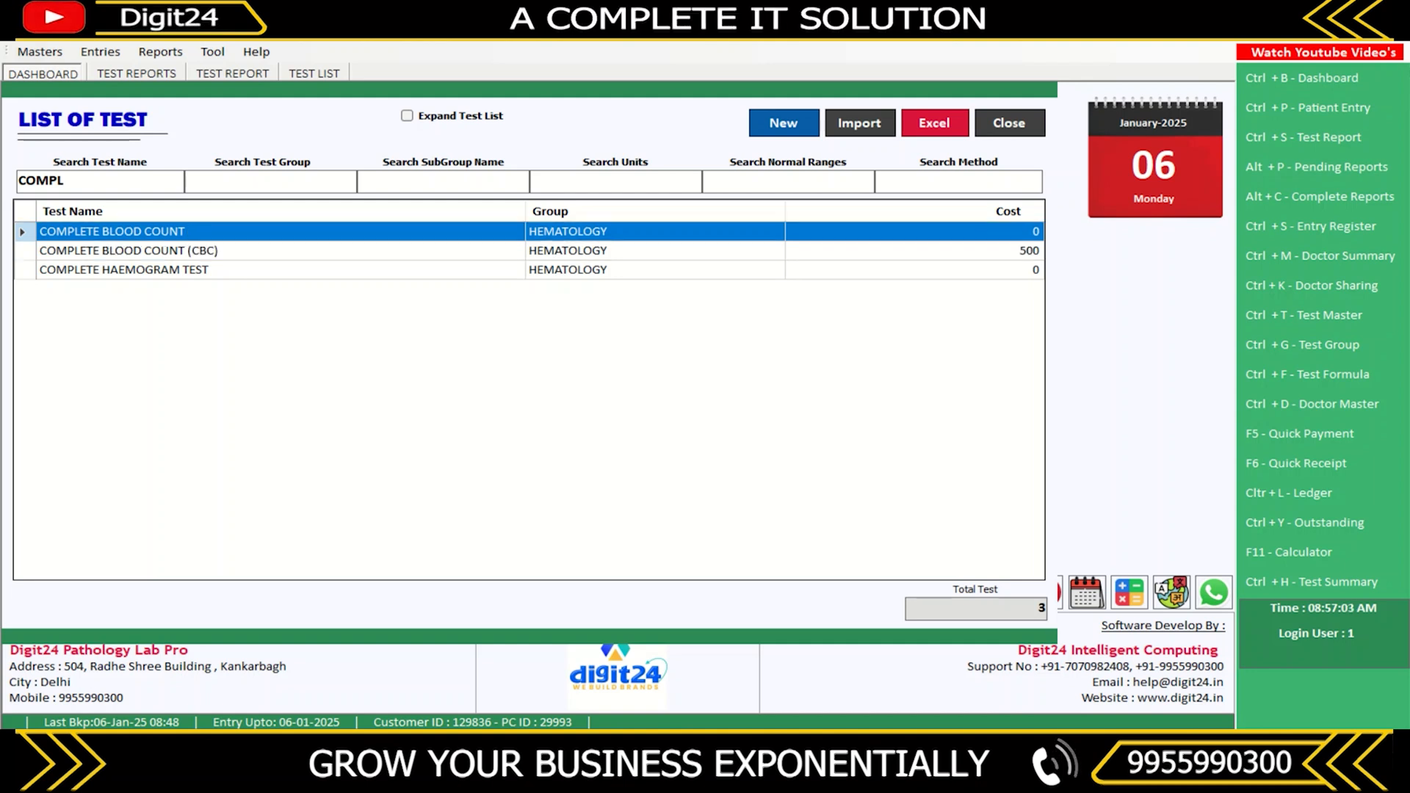
double_click(112, 232)
scroll(446, 440, "down", 5)
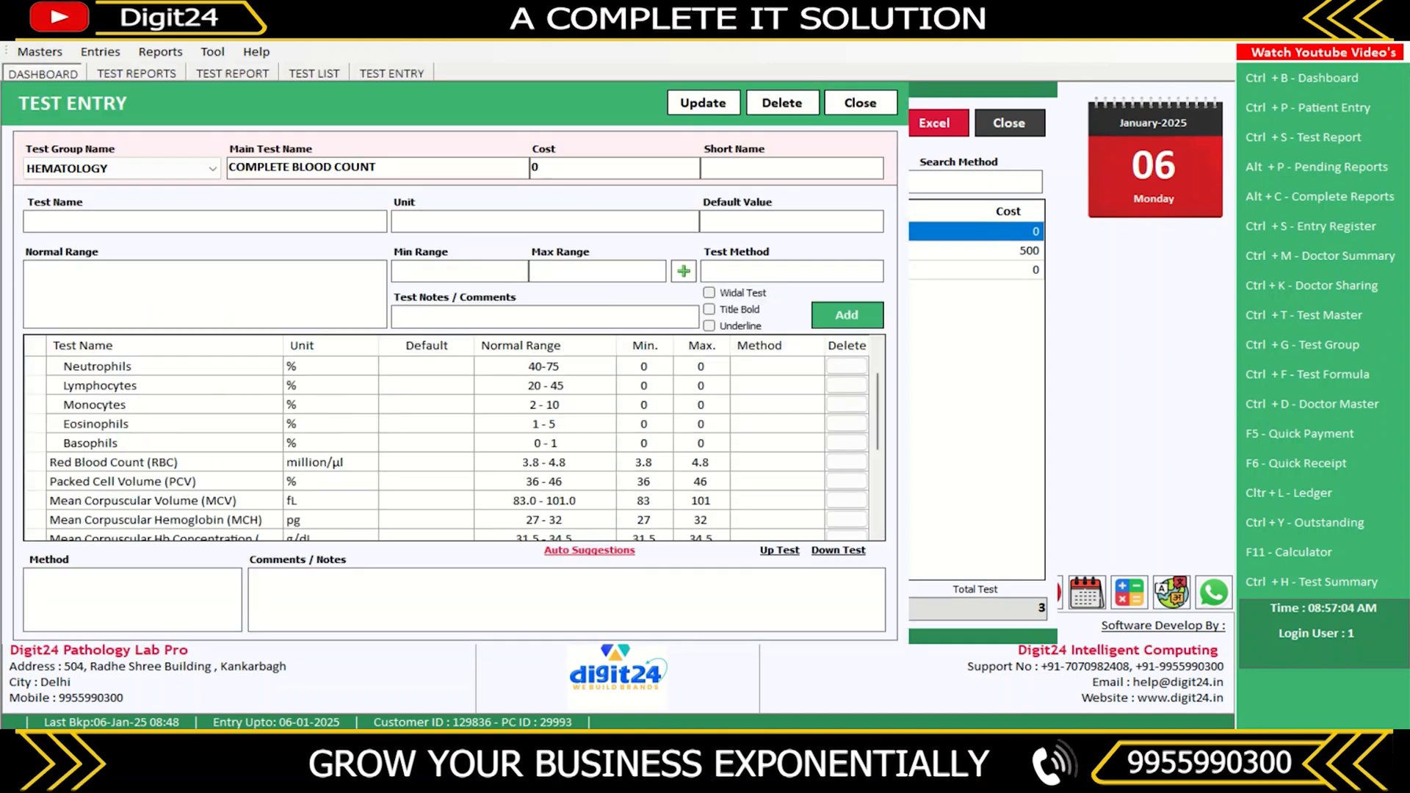
scroll(447, 441, "up", 5)
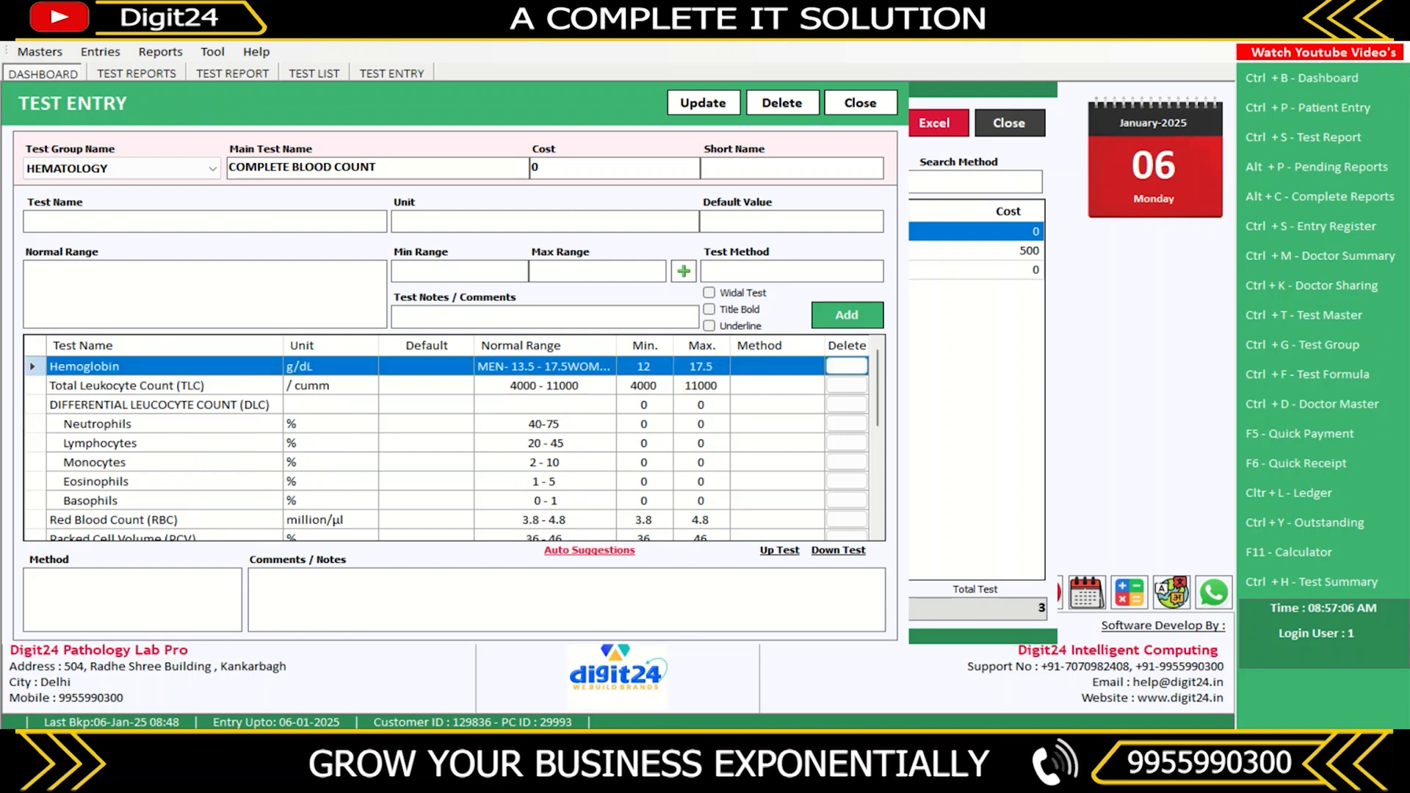
left_click(861, 103)
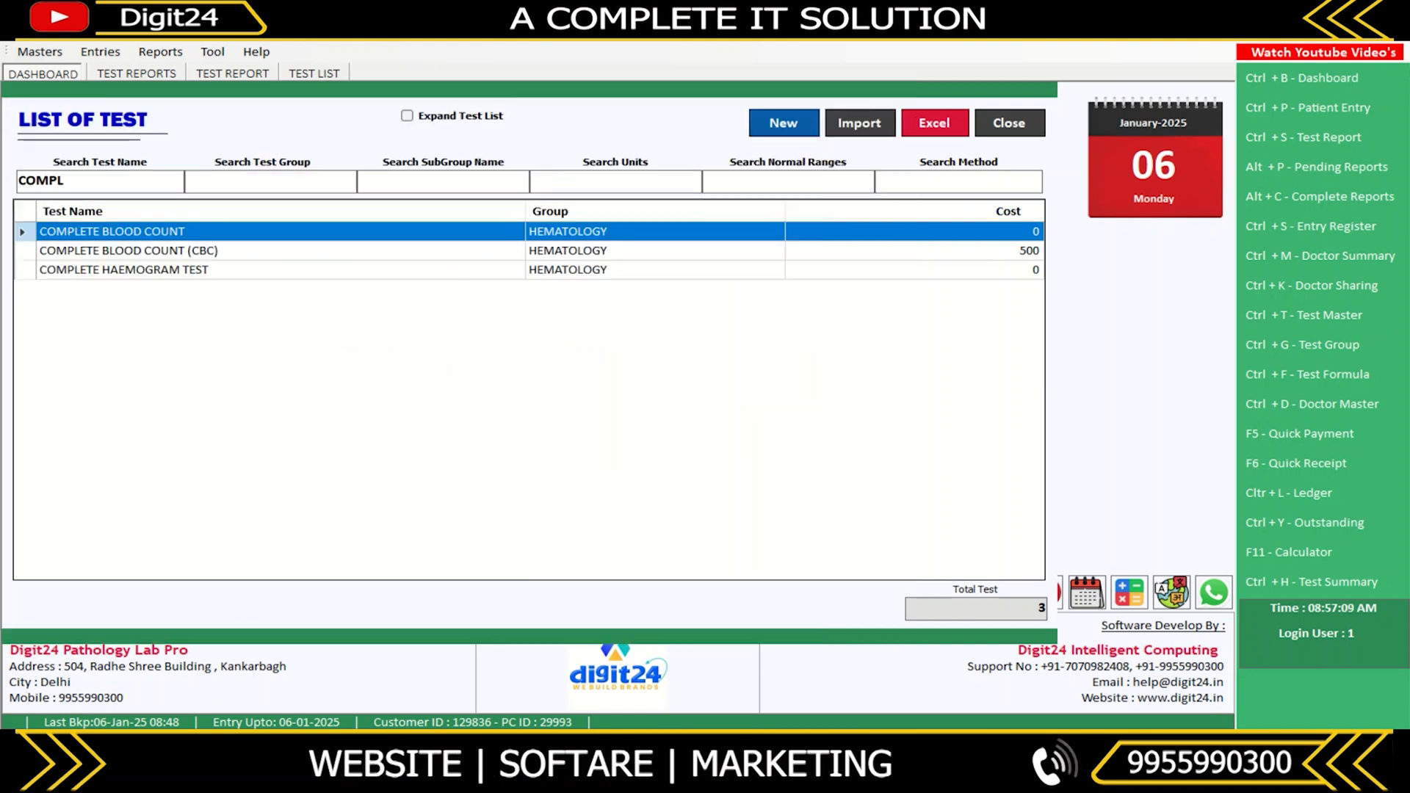
- Open the COMPLETE HAEMOGRAM TEST entry, look through its parameters and ranges, and close it
double_click(123, 269)
scroll(446, 440, "down", 4)
scroll(446, 441, "down", 3)
scroll(446, 441, "up", 7)
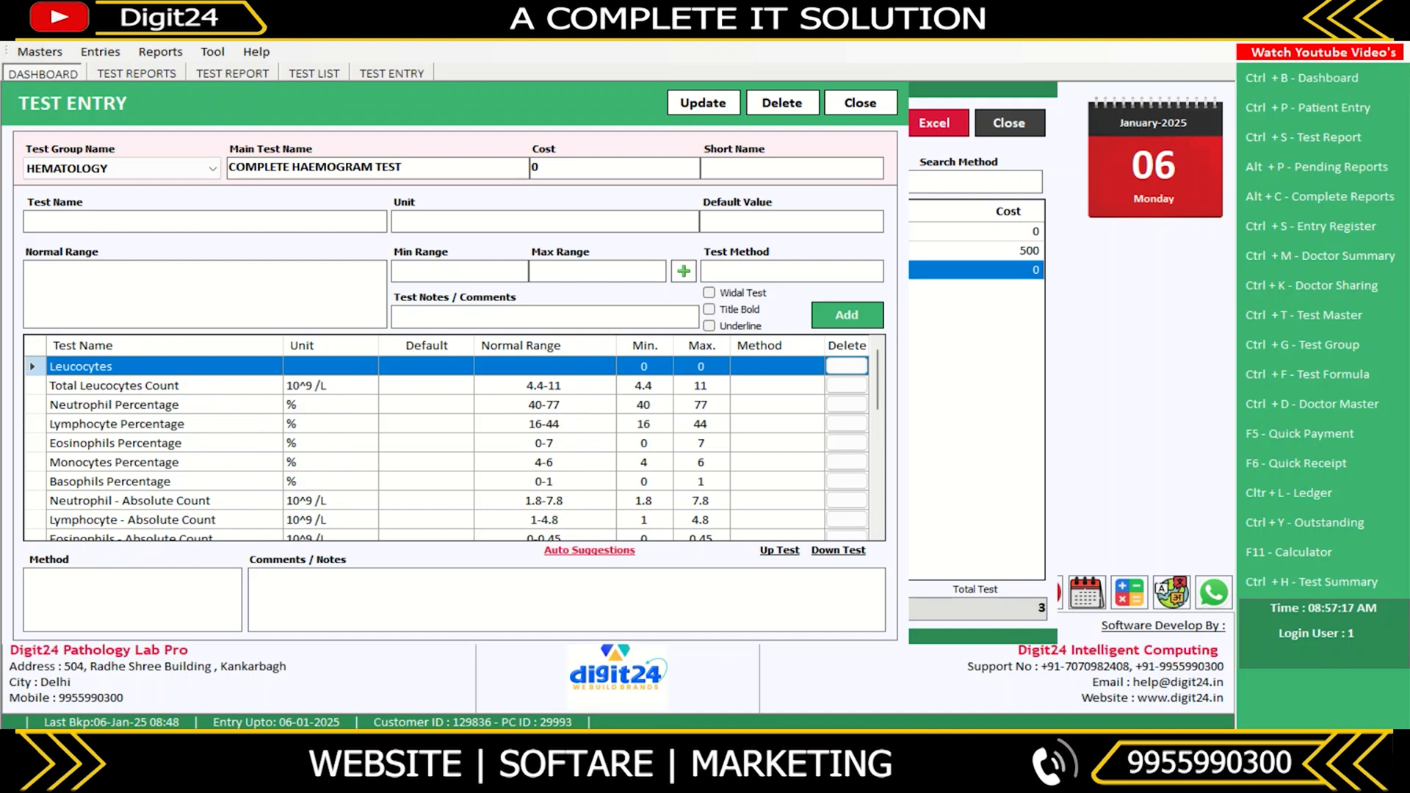
left_click(860, 102)
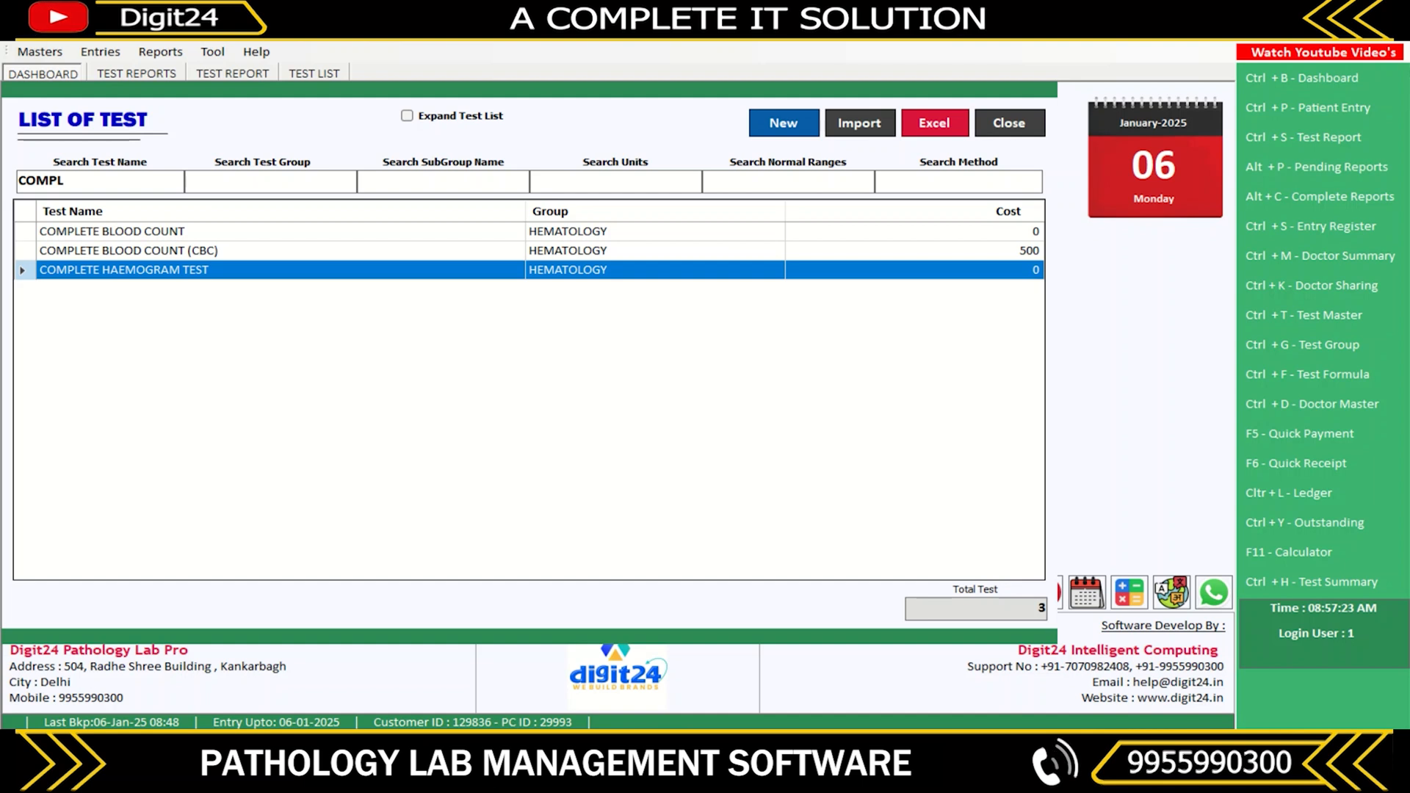
- Open the COMPLETE BLOOD COUNT (CBC) entry and look through its list of parameters
left_click(129, 250)
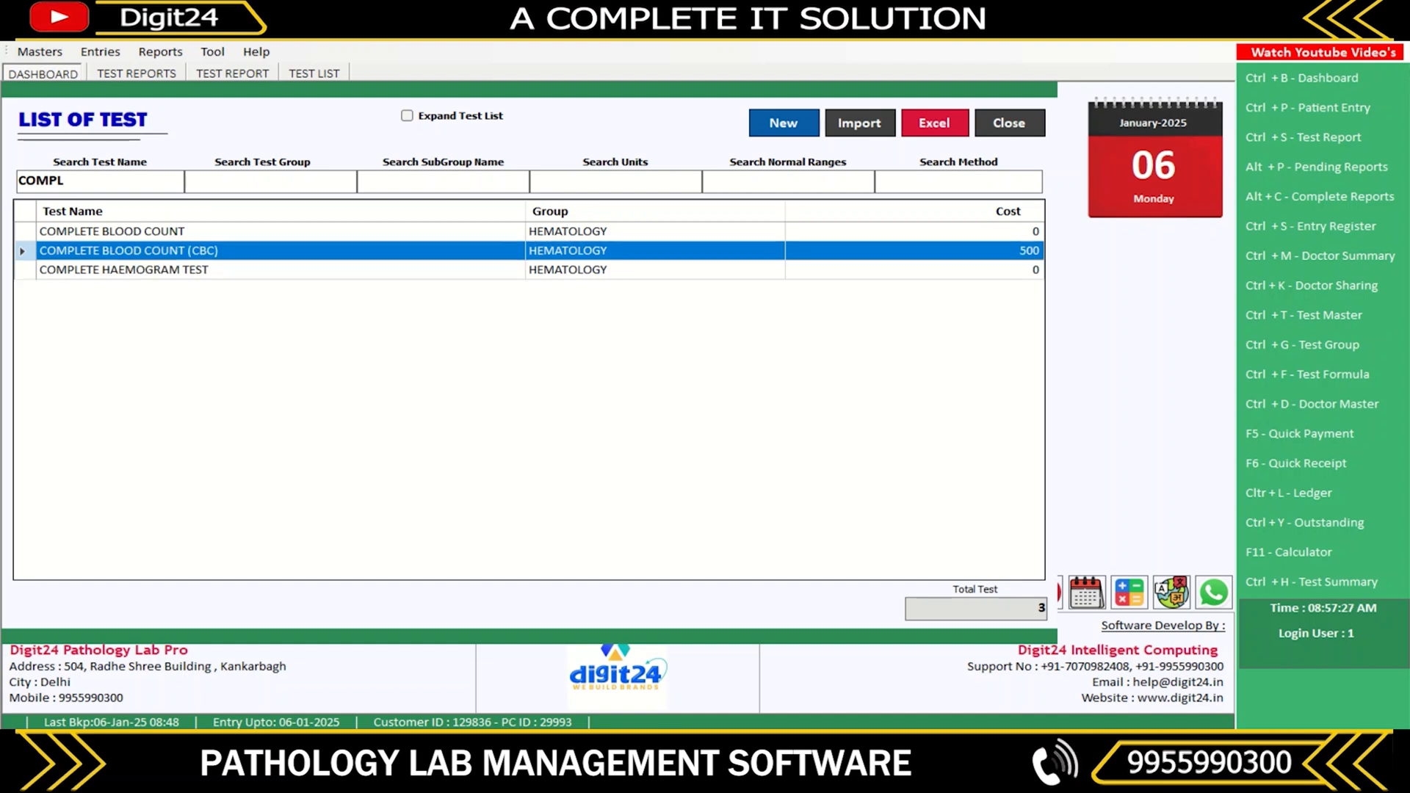
key("Return")
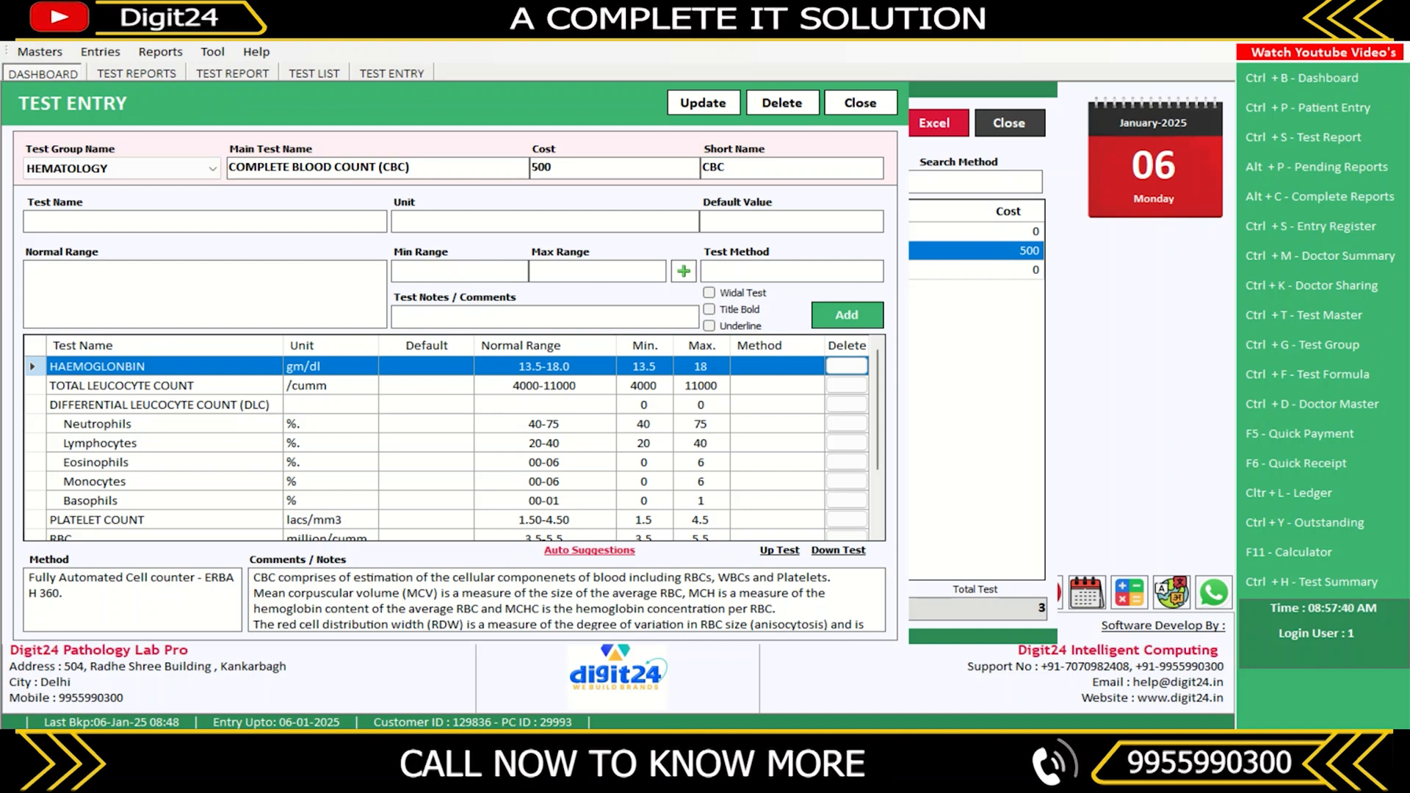
scroll(451, 441, "down", 2)
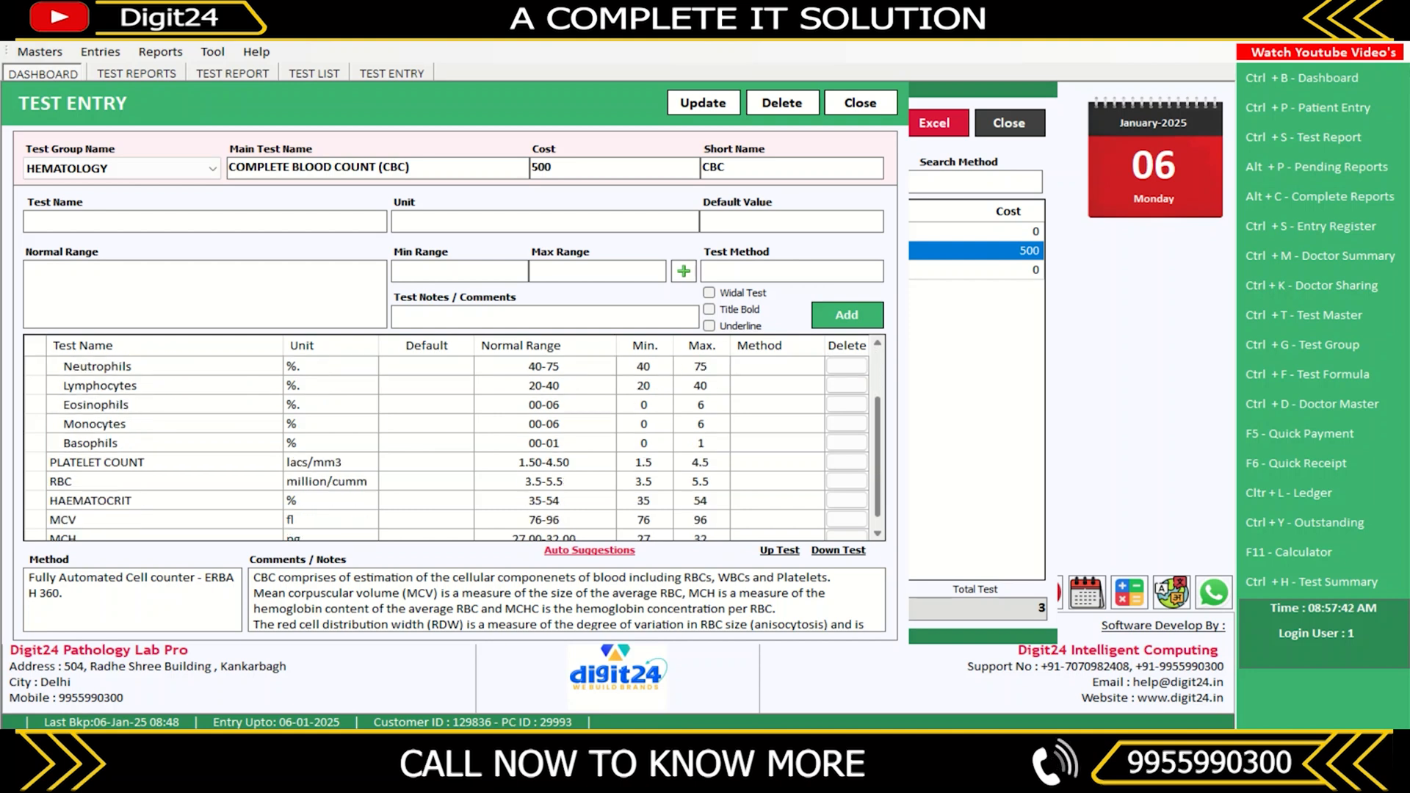
scroll(452, 441, "up", 2)
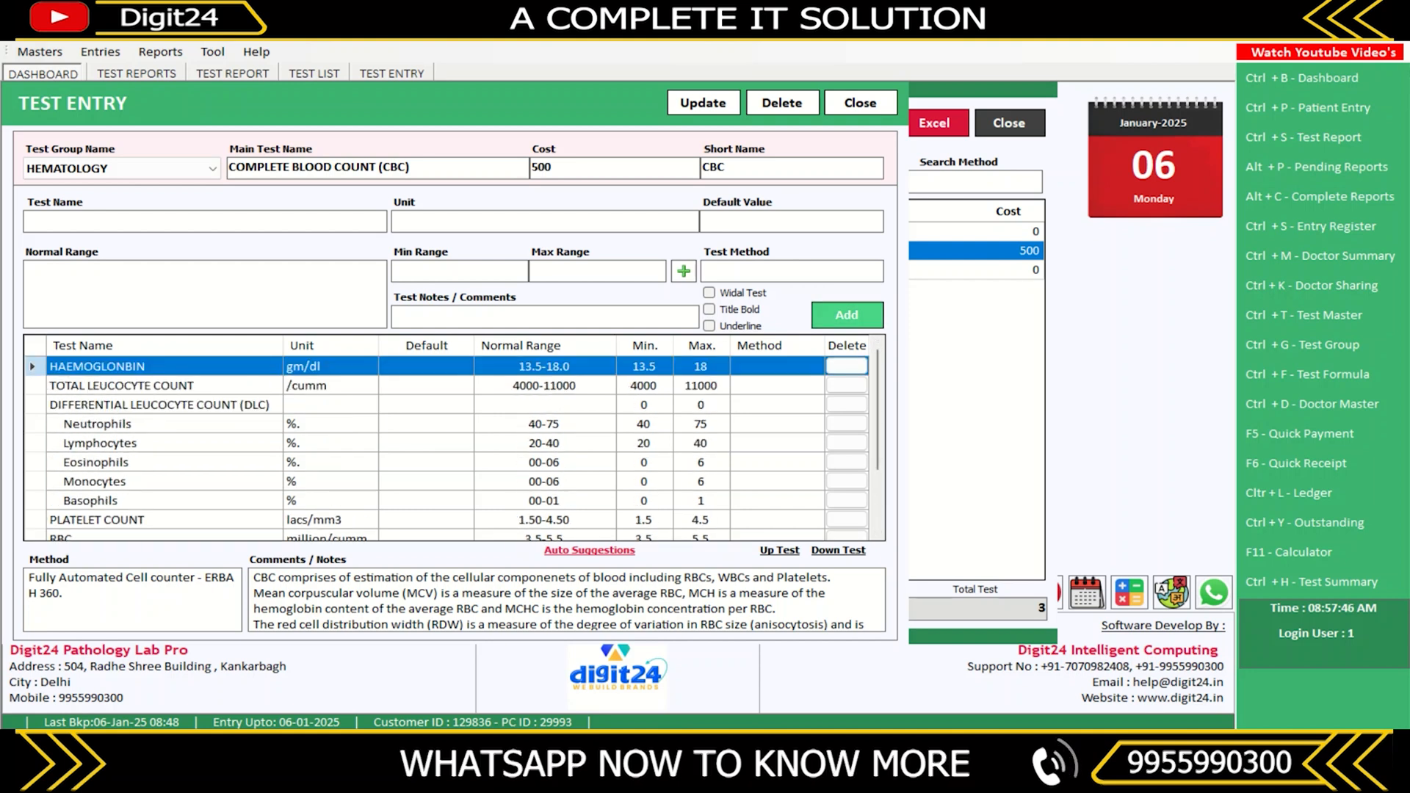
- Load the HAEMOGLONBIN parameter for editing, check its name and range fields, and view the male, female and child normal range options
left_click(847, 314)
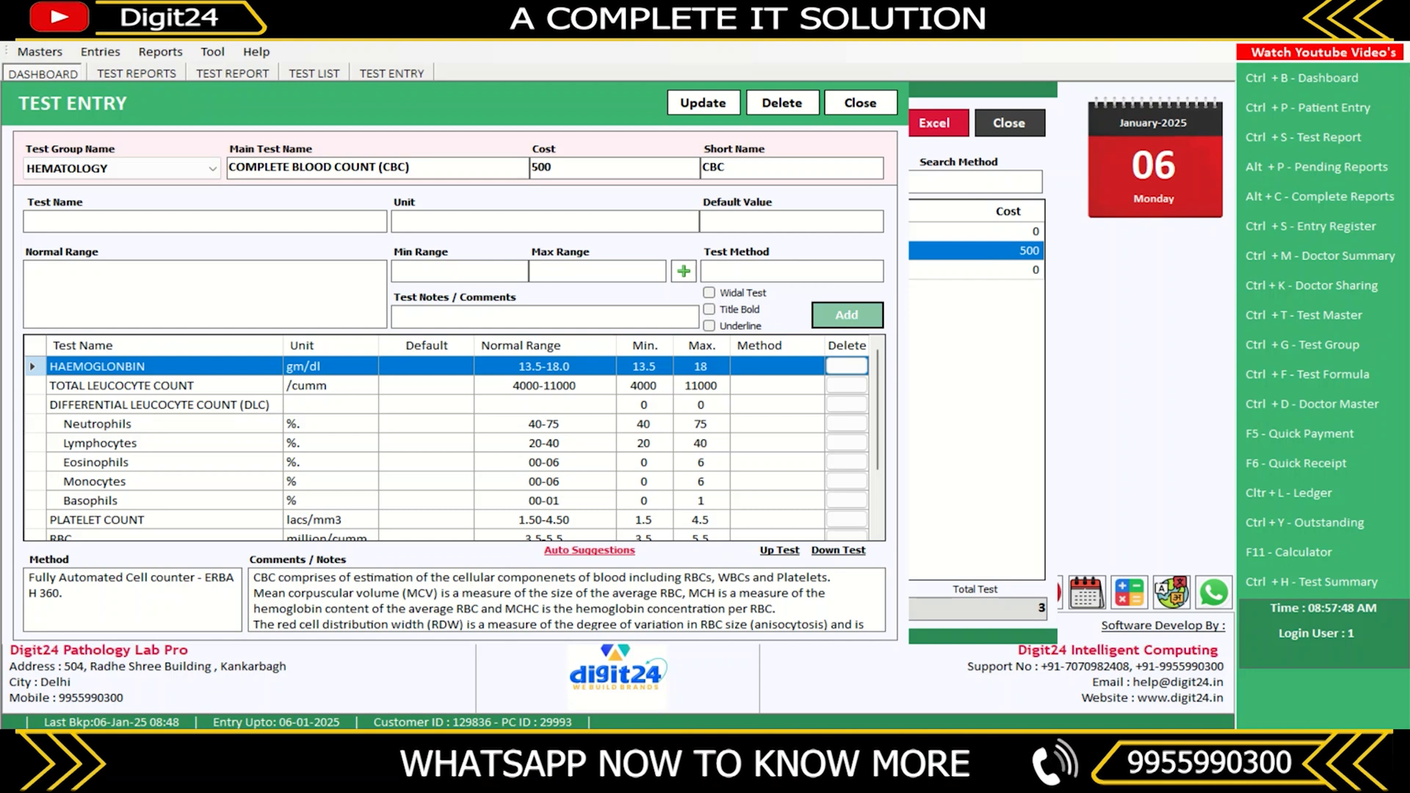
left_click(740, 442)
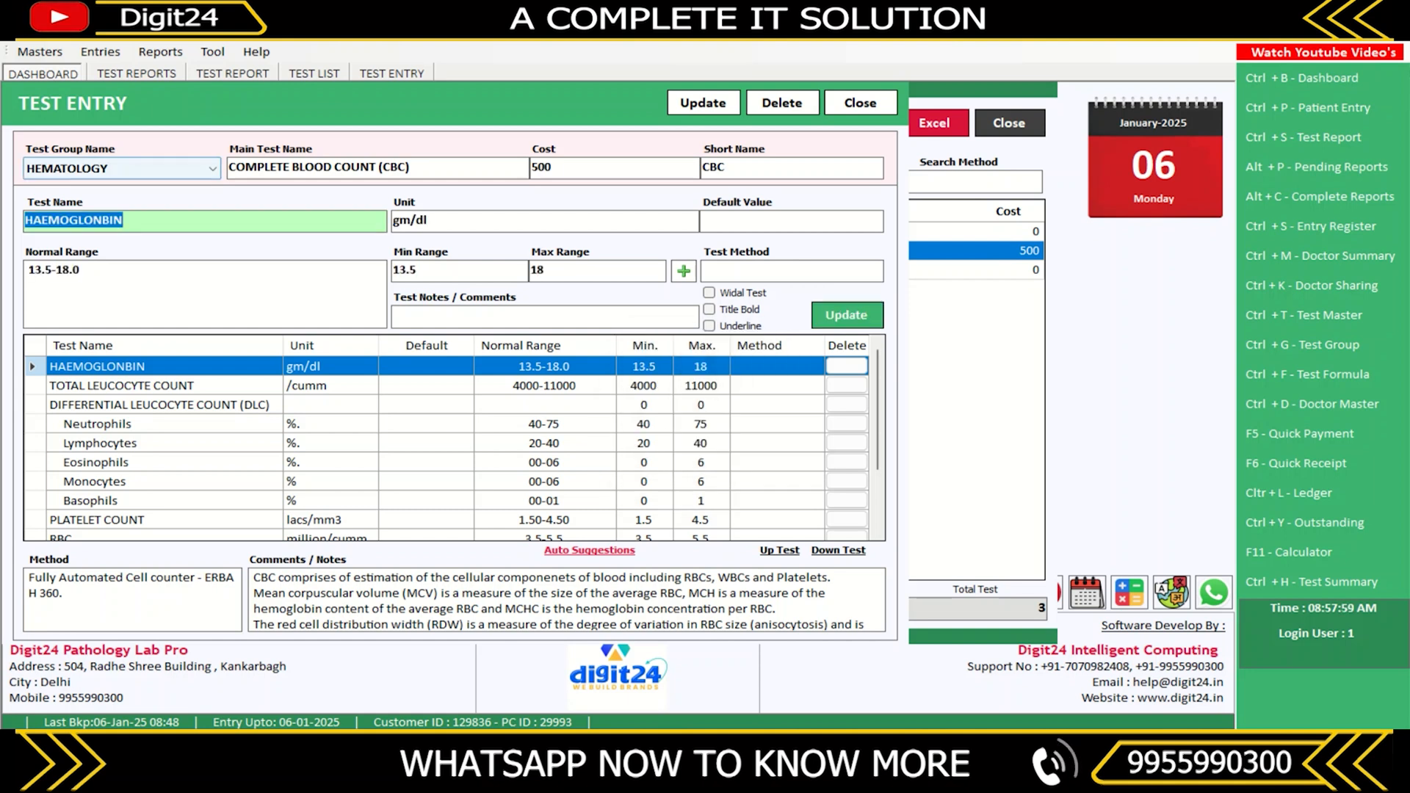
left_click(132, 220)
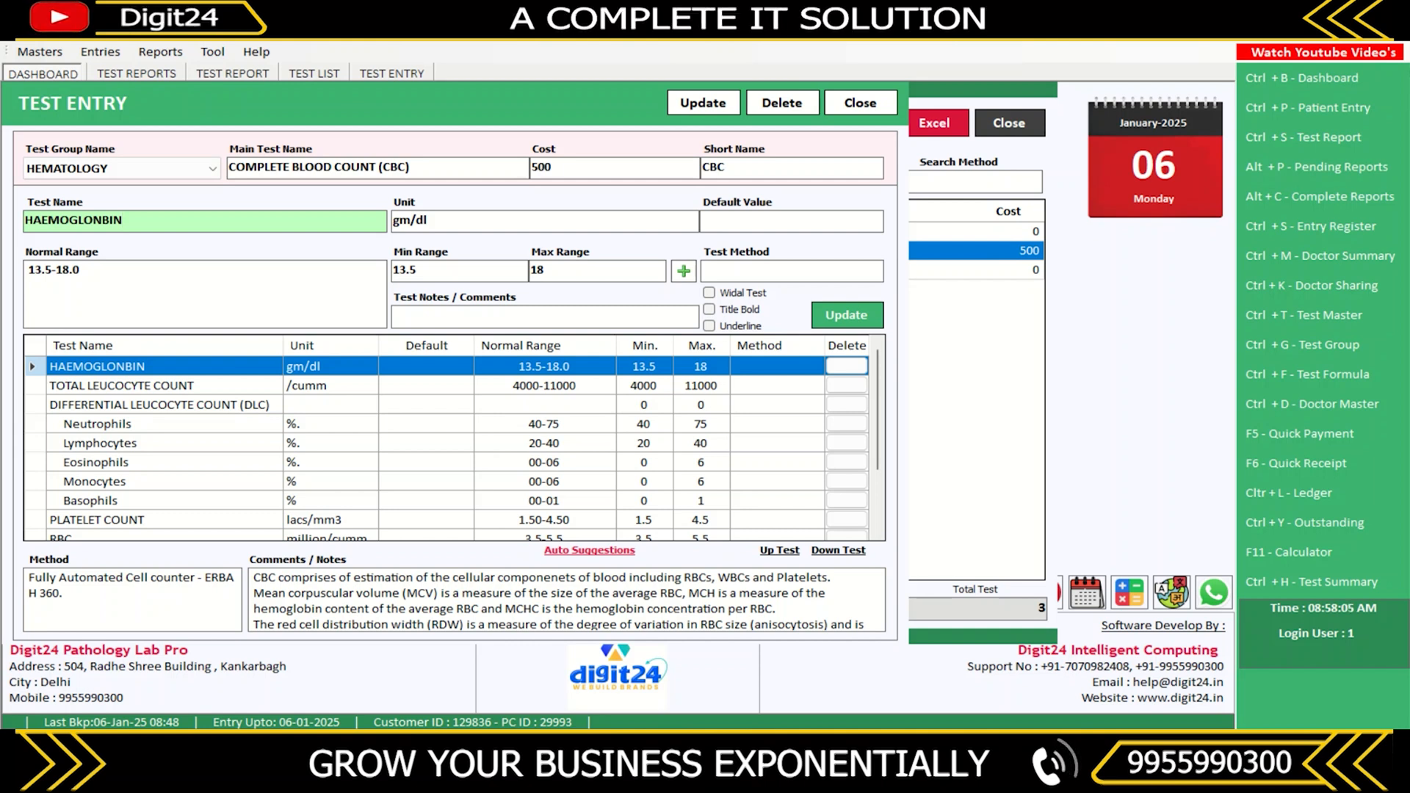
left_click(459, 271)
left_click(587, 271)
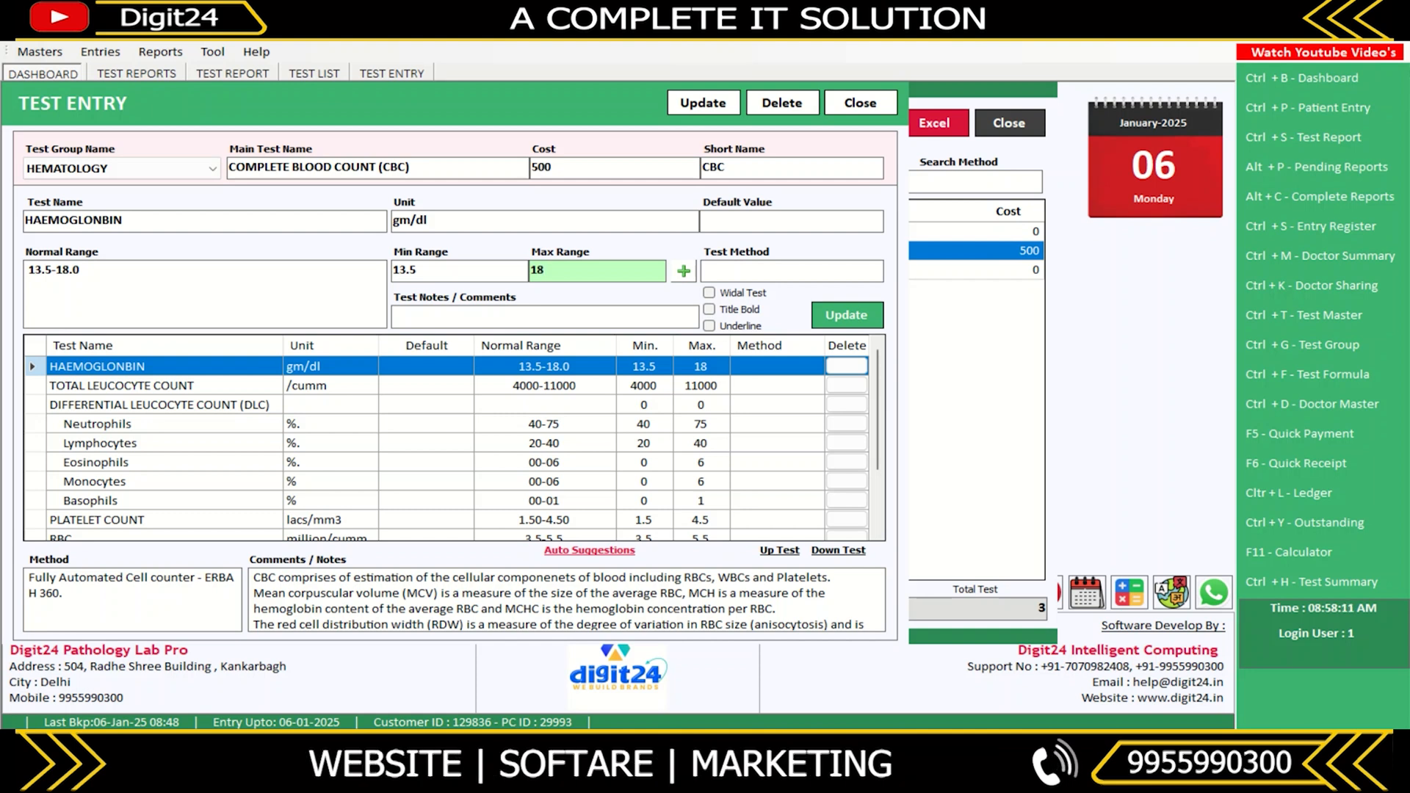
left_click(683, 271)
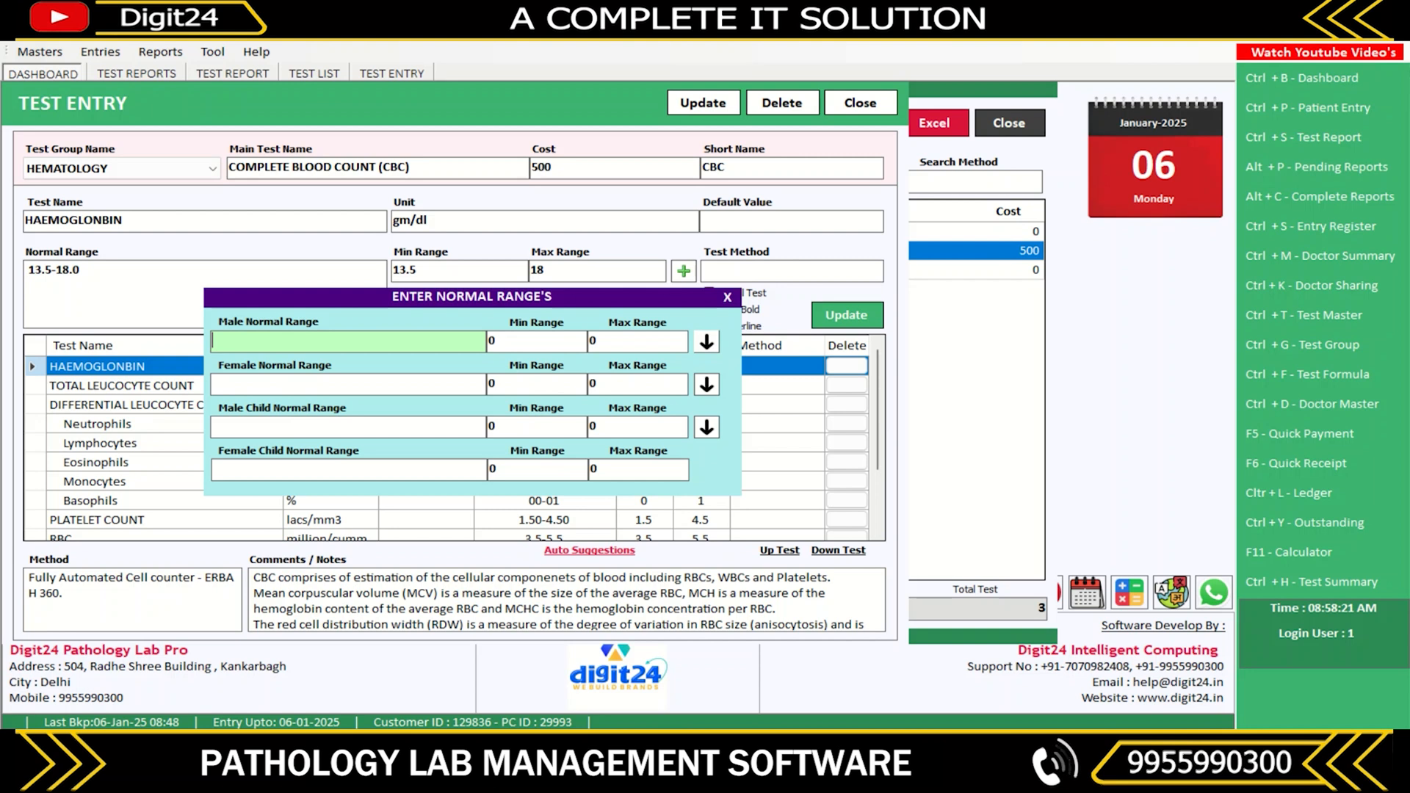
key("Escape")
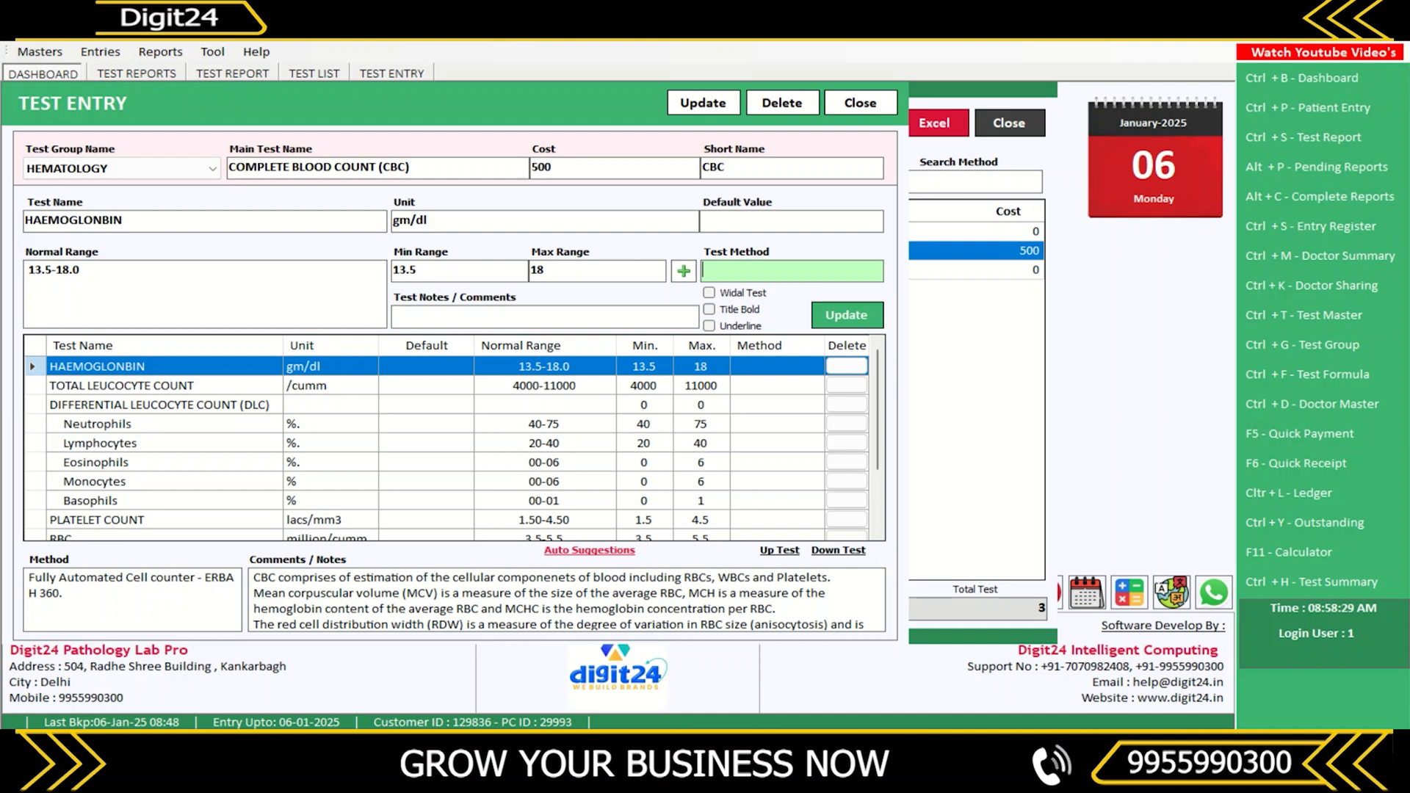
- Look through the parameter list, load DIFFERENTIAL LEUCOCYTE COUNT (DLC) for editing, and check its Title Bold option and test name
scroll(448, 440, "down", 1)
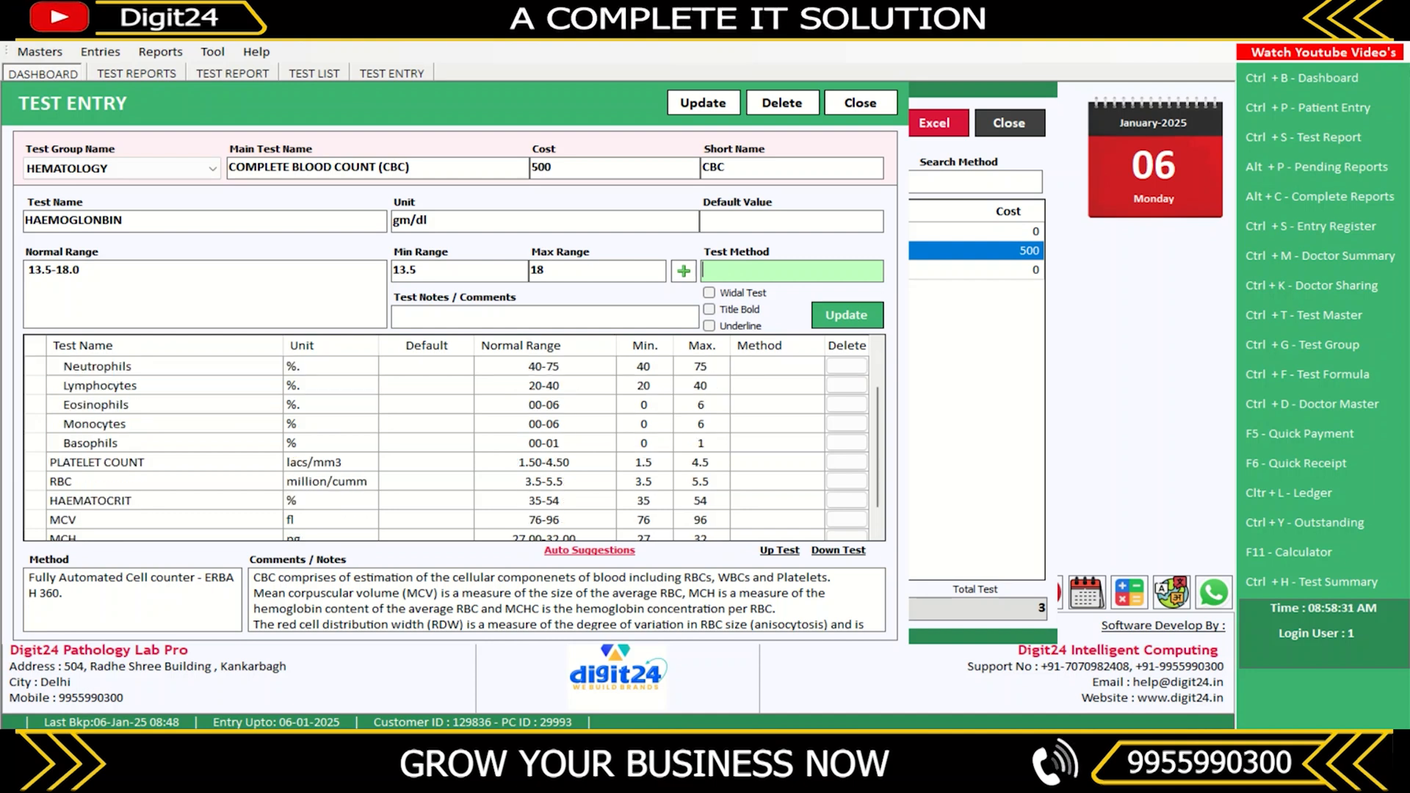
scroll(448, 441, "down", 1)
scroll(448, 441, "up", 2)
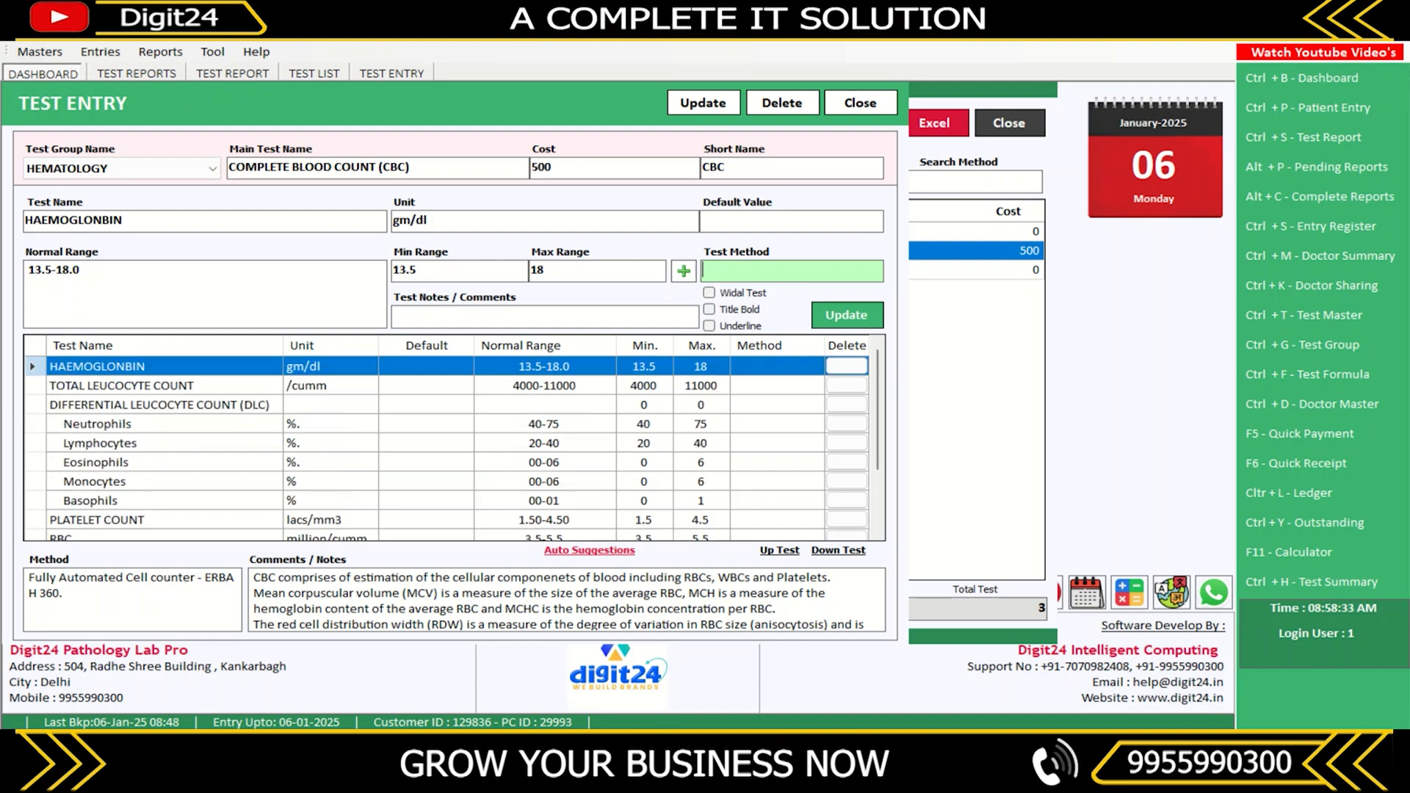
double_click(159, 405)
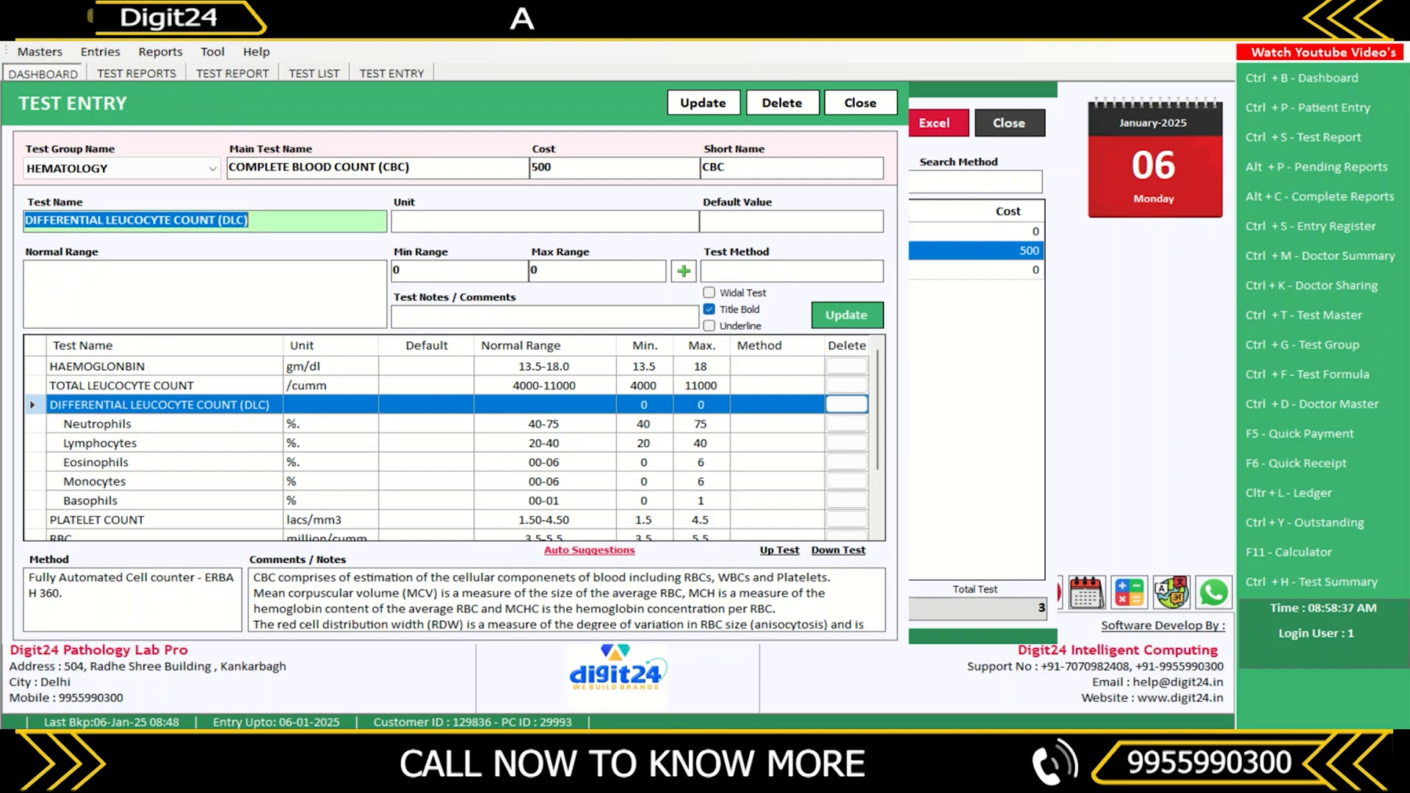
left_click(710, 309)
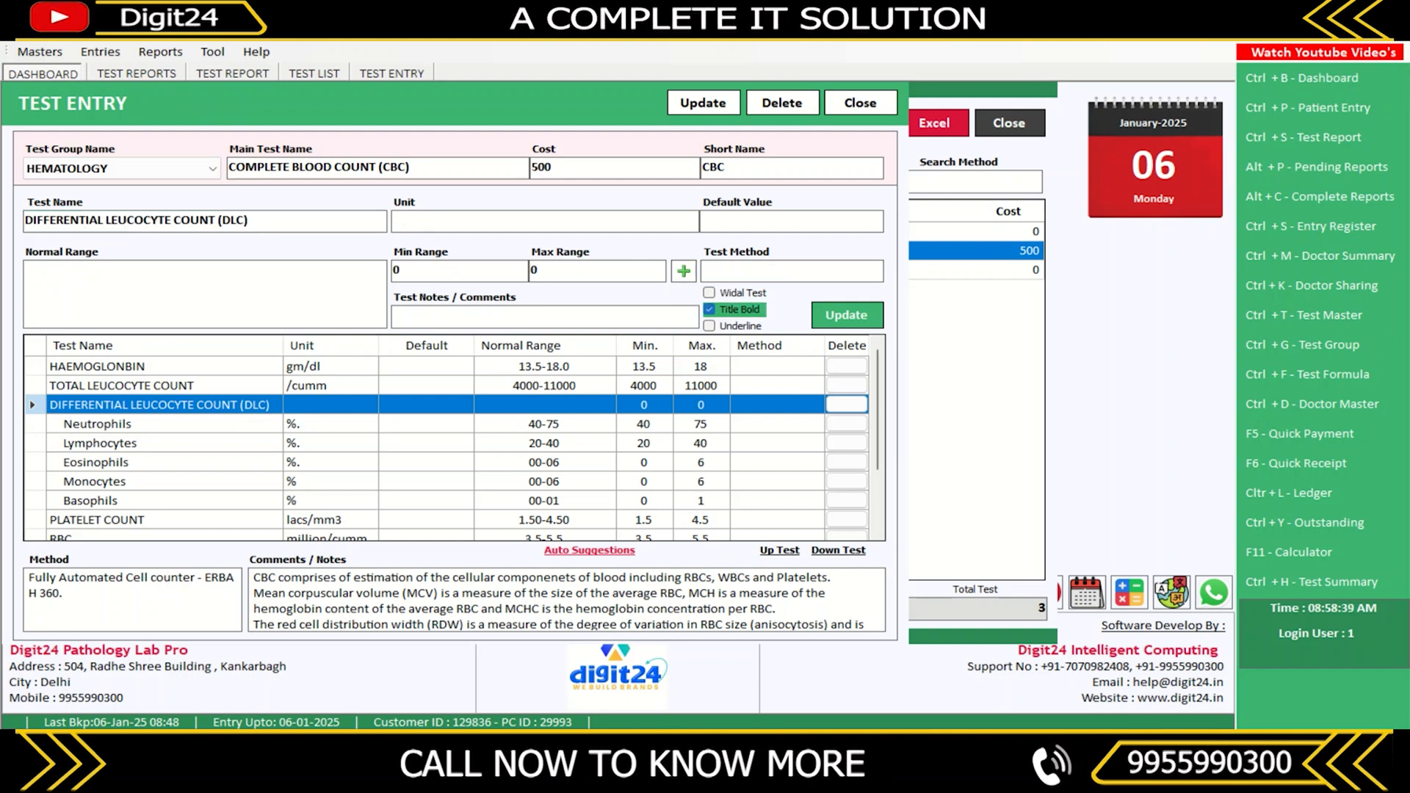
left_click(136, 220)
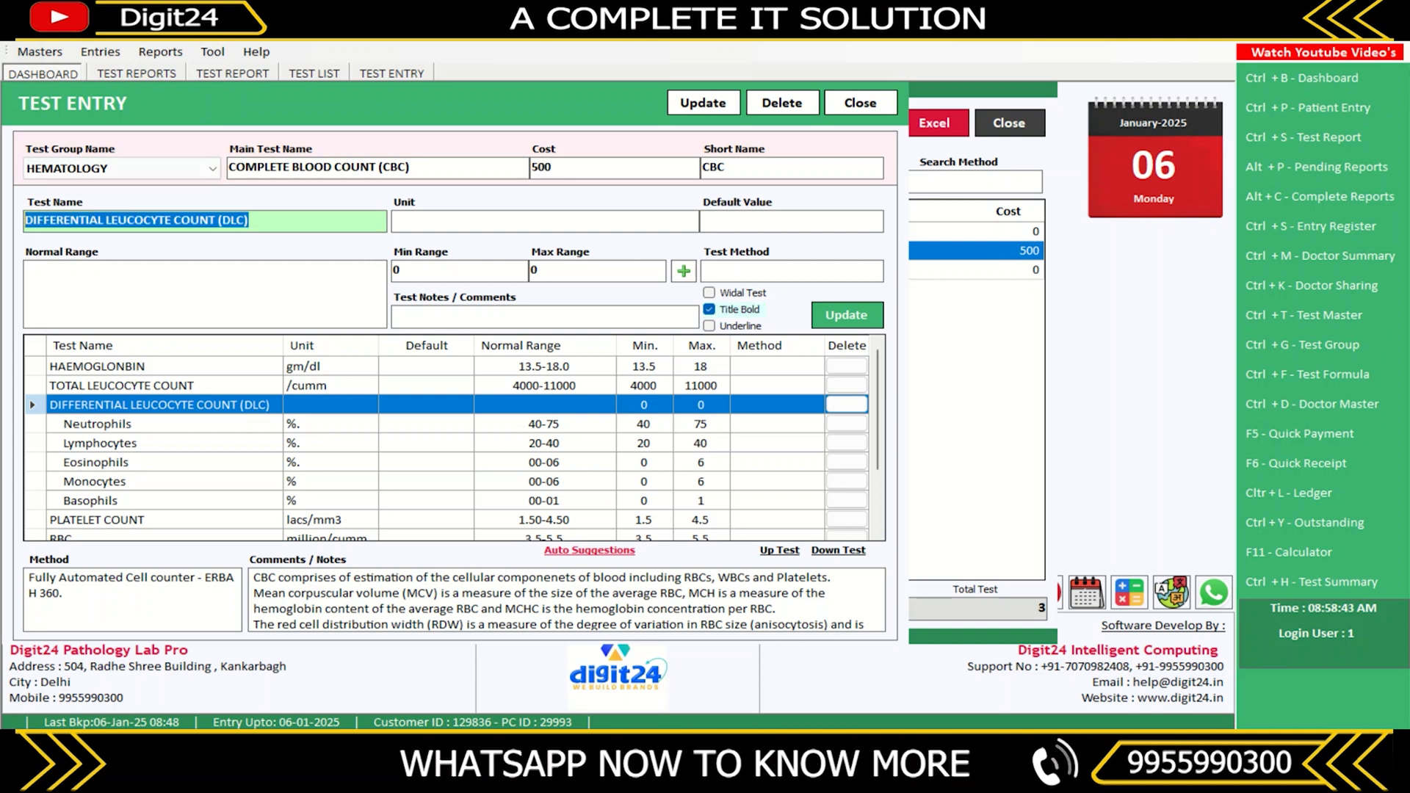
- Switch to the patient's test report, update it, and preview the COMPLETE BLOOD COUNT (CBC) printout to inspect the DIFFERENTIAL LEUCOCYTE COUNT (DLC) heading
left_click(233, 73)
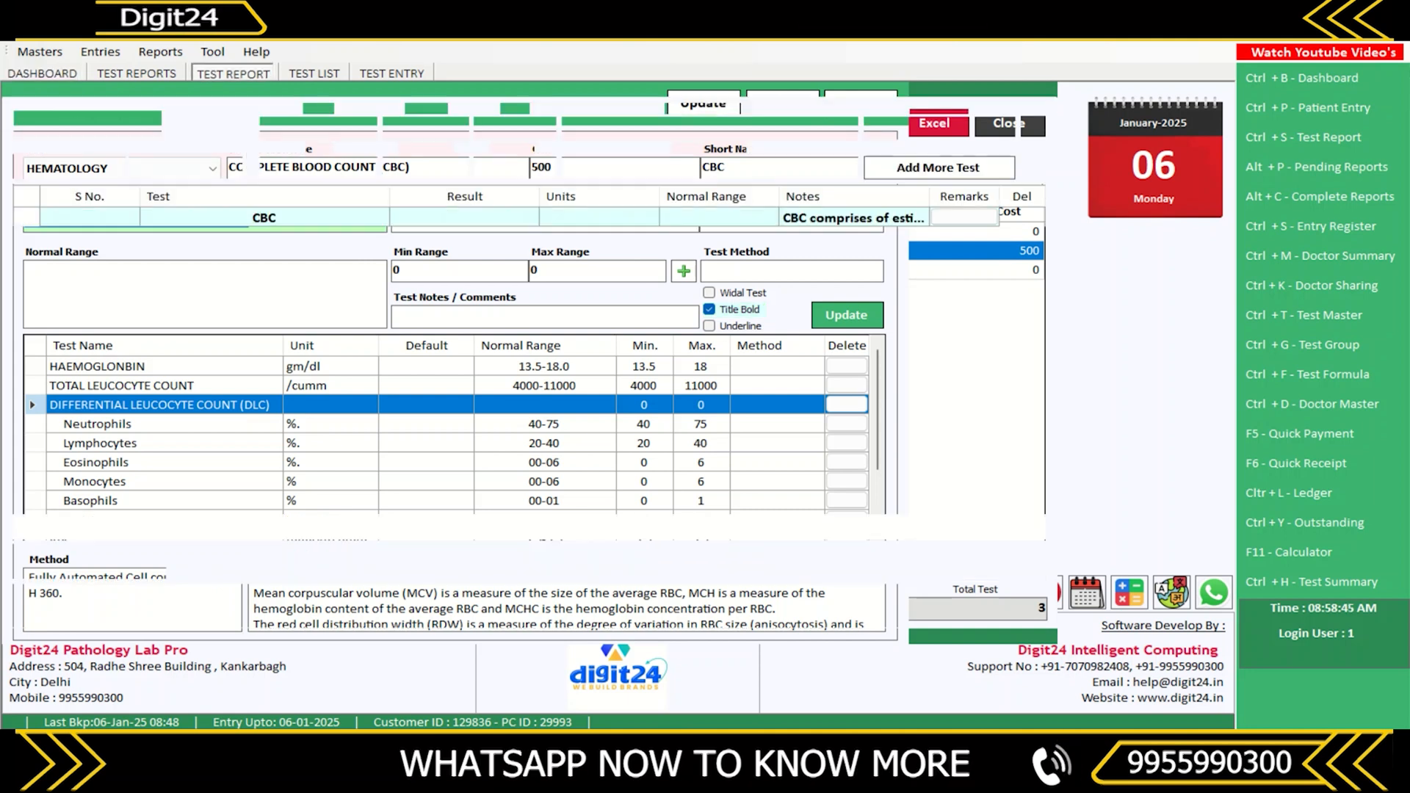
left_click(801, 608)
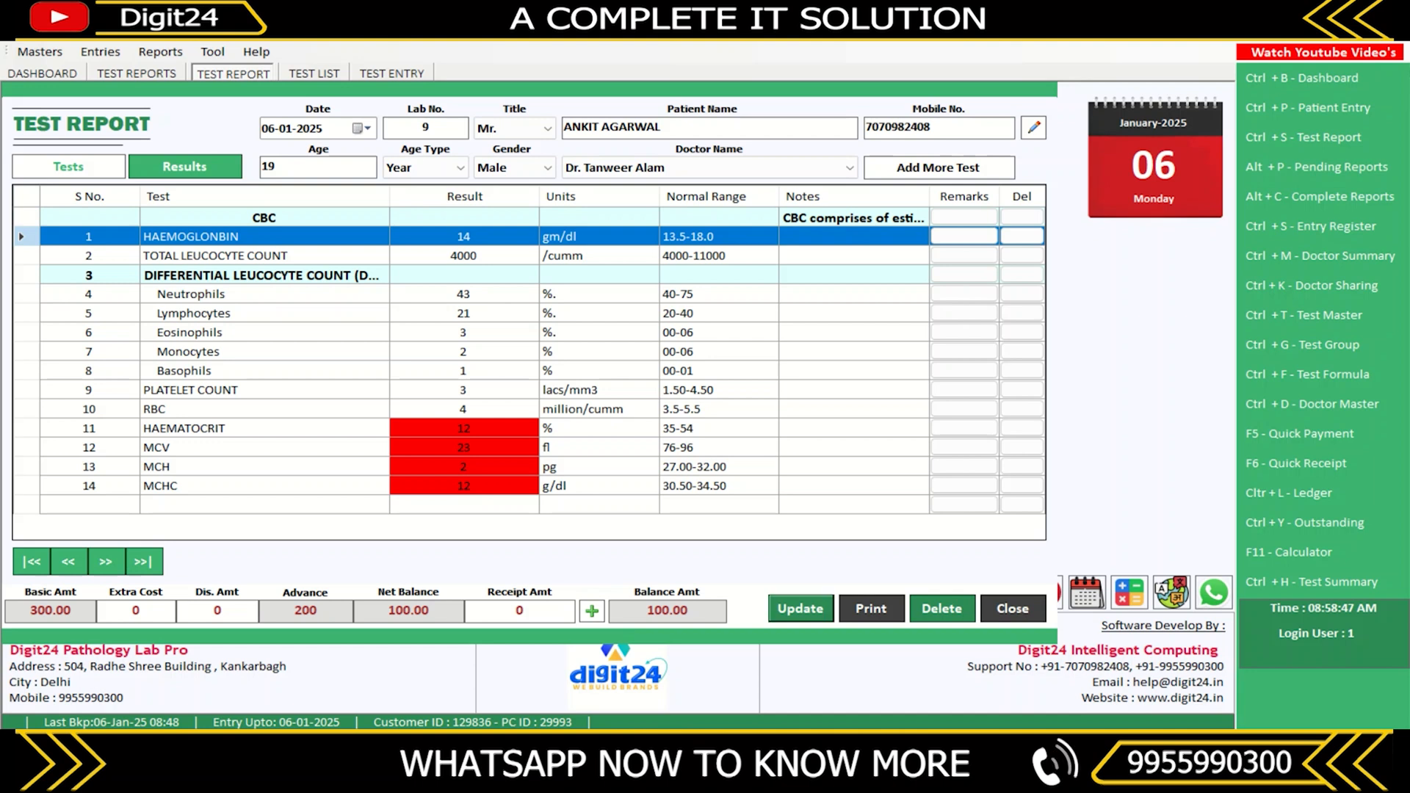
key("Return")
key("Return")
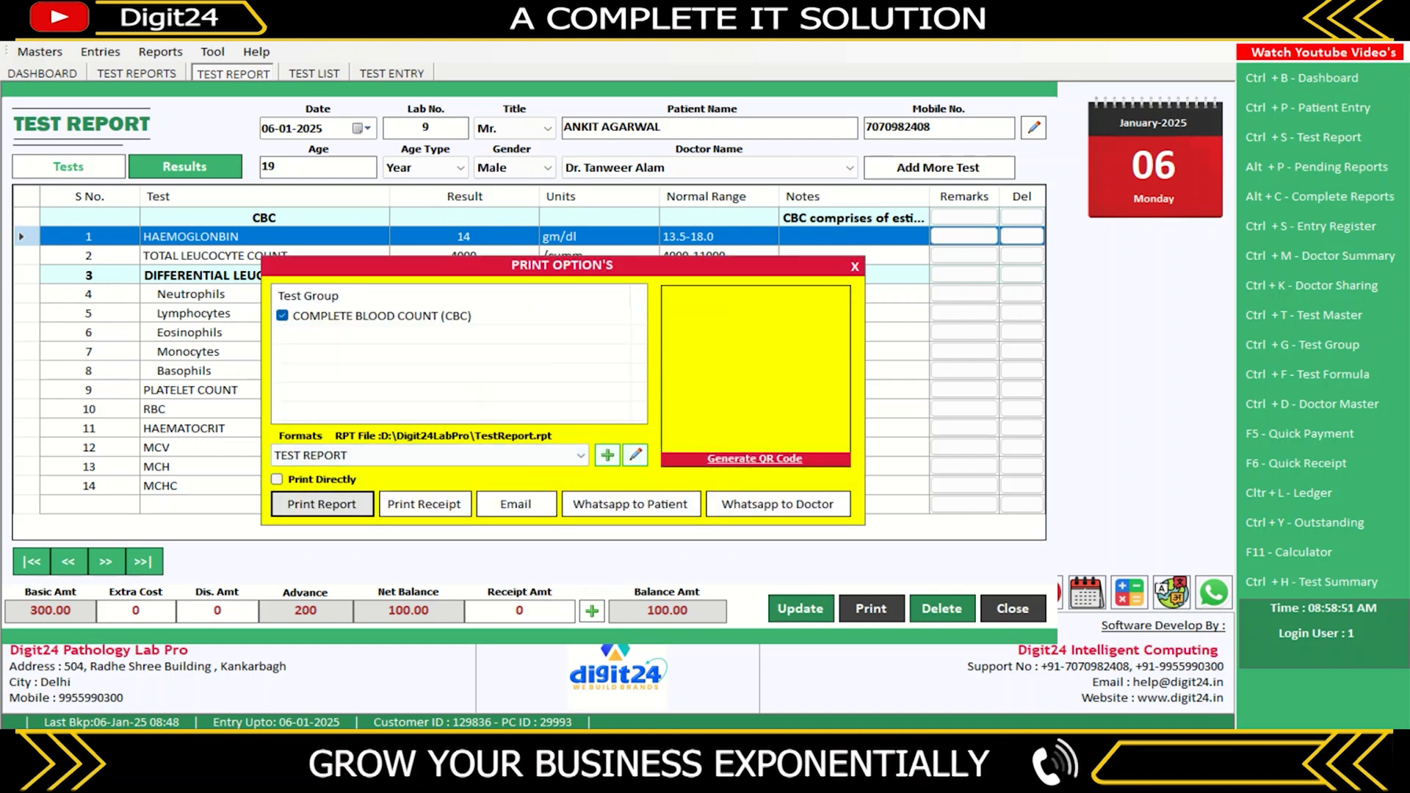
key("Return")
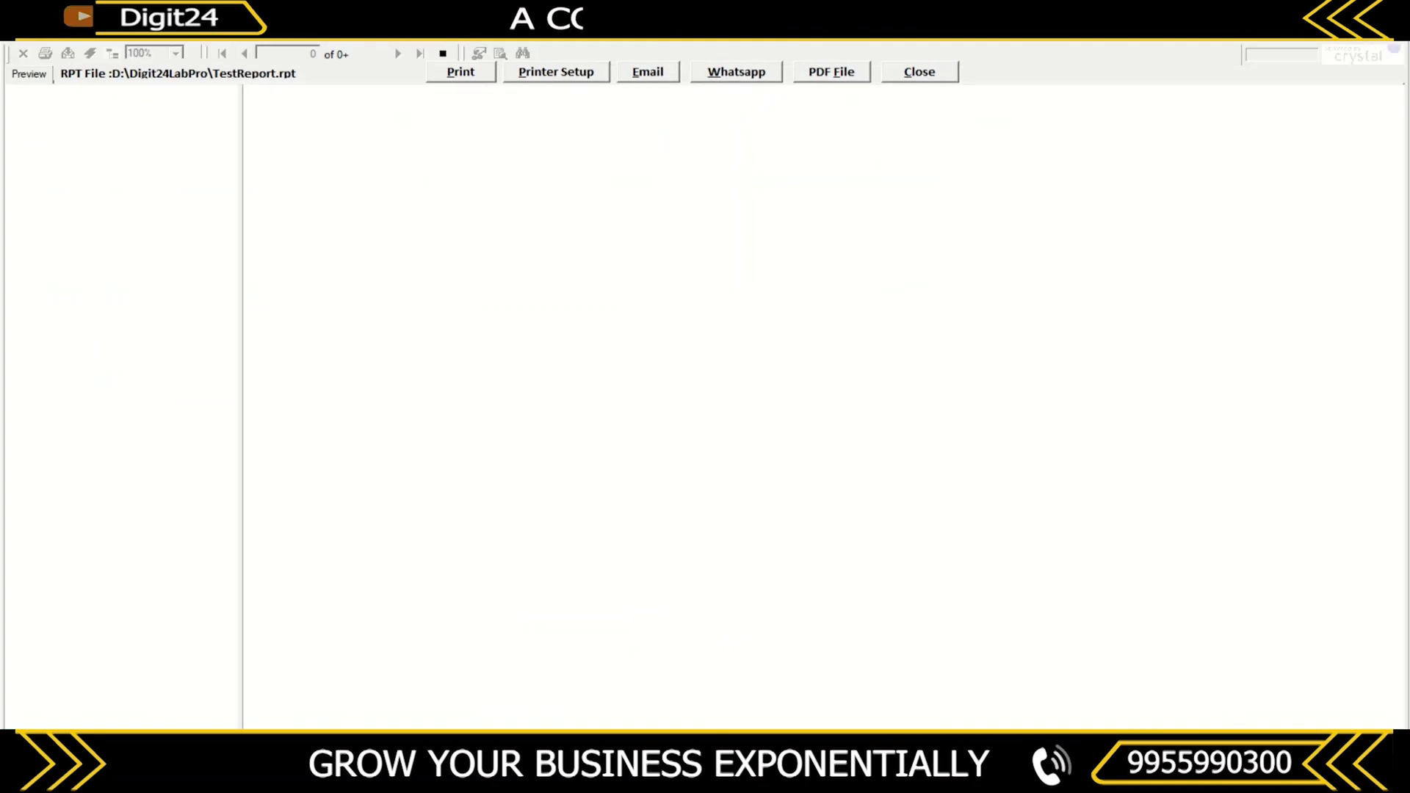
left_click(815, 480)
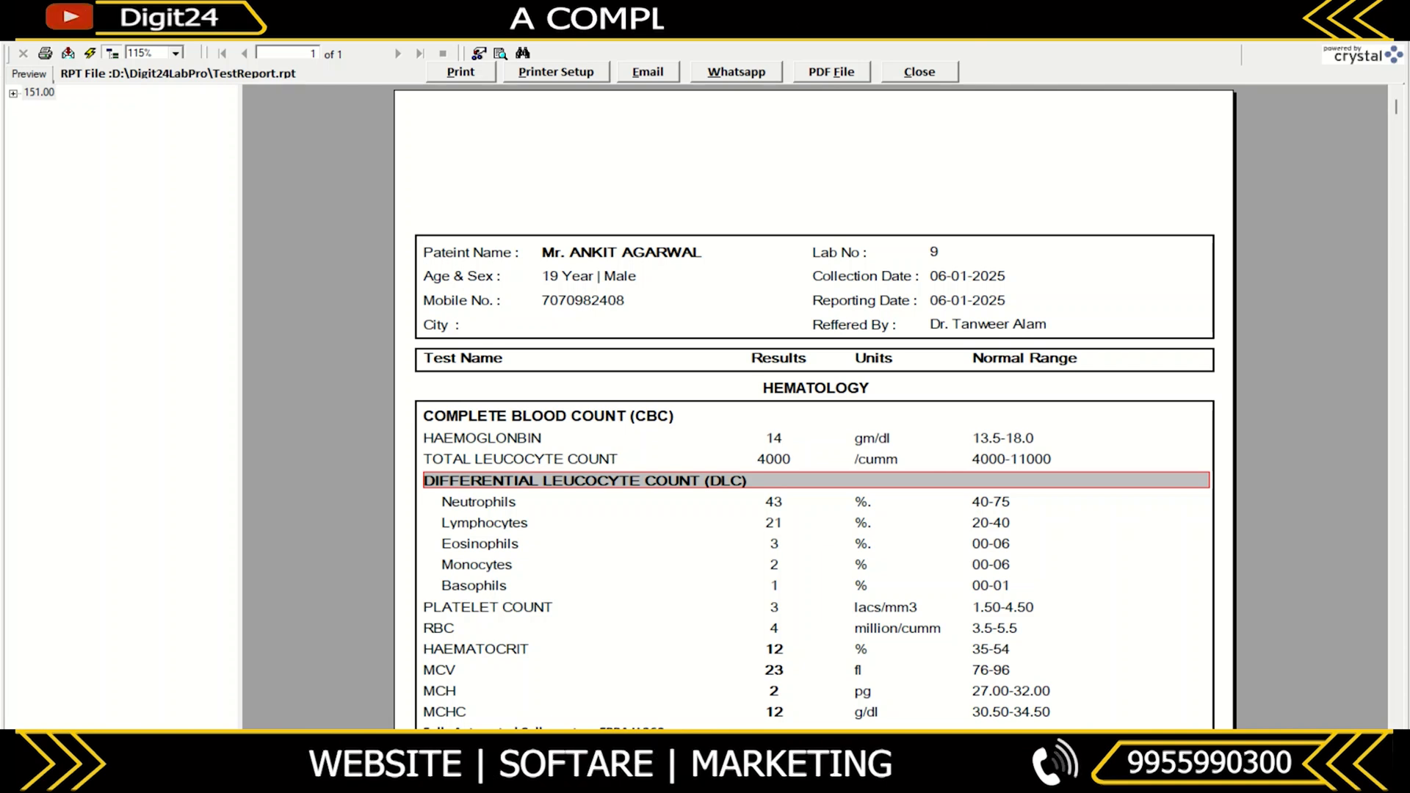
- Close the report preview and return to the COMPLETE BLOOD COUNT (CBC) test entry
key("Escape")
left_click(137, 73)
left_click(42, 74)
key("ctrl+shift+Tab")
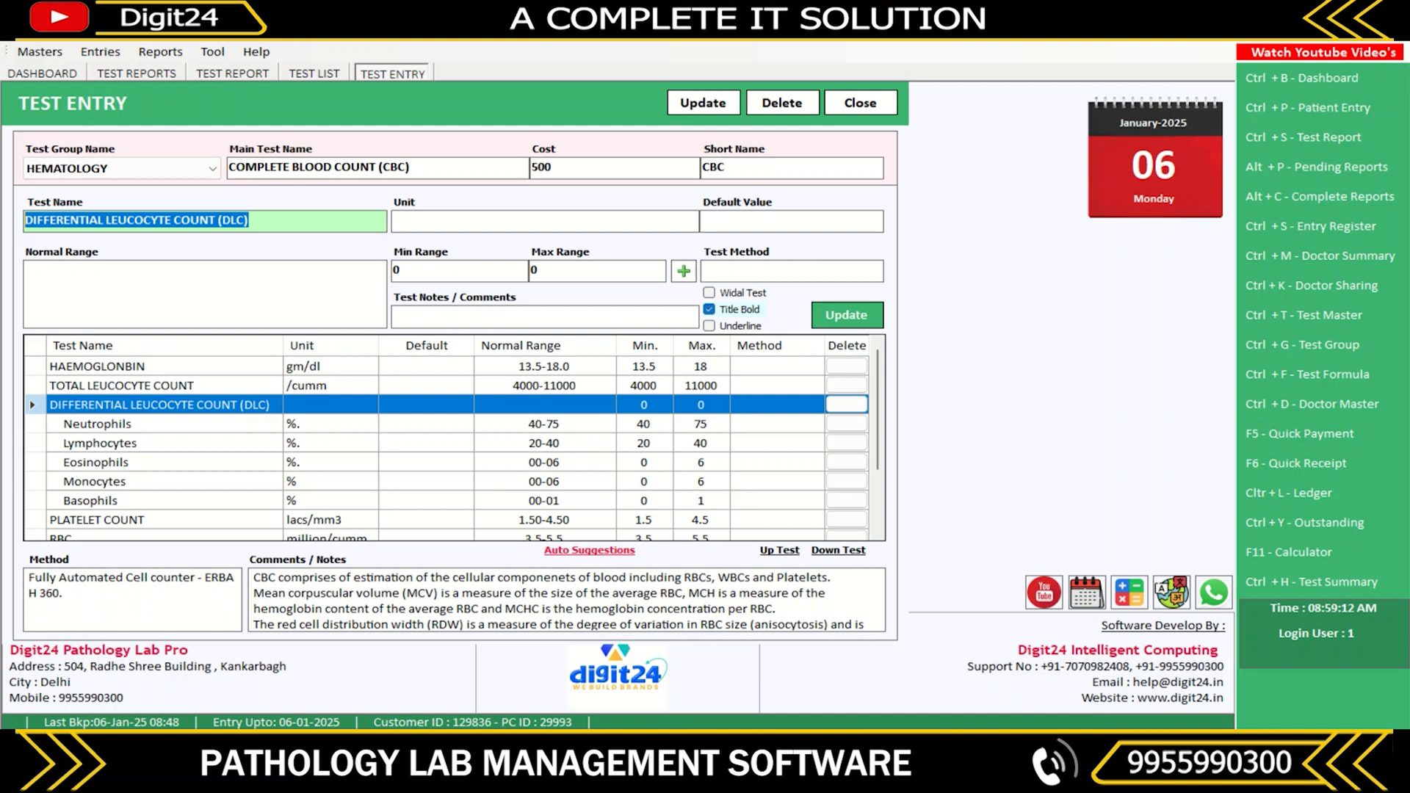
- Load the Neutrophils and Lymphocytes parameters in turn to examine their names, units and normal ranges
double_click(147, 424)
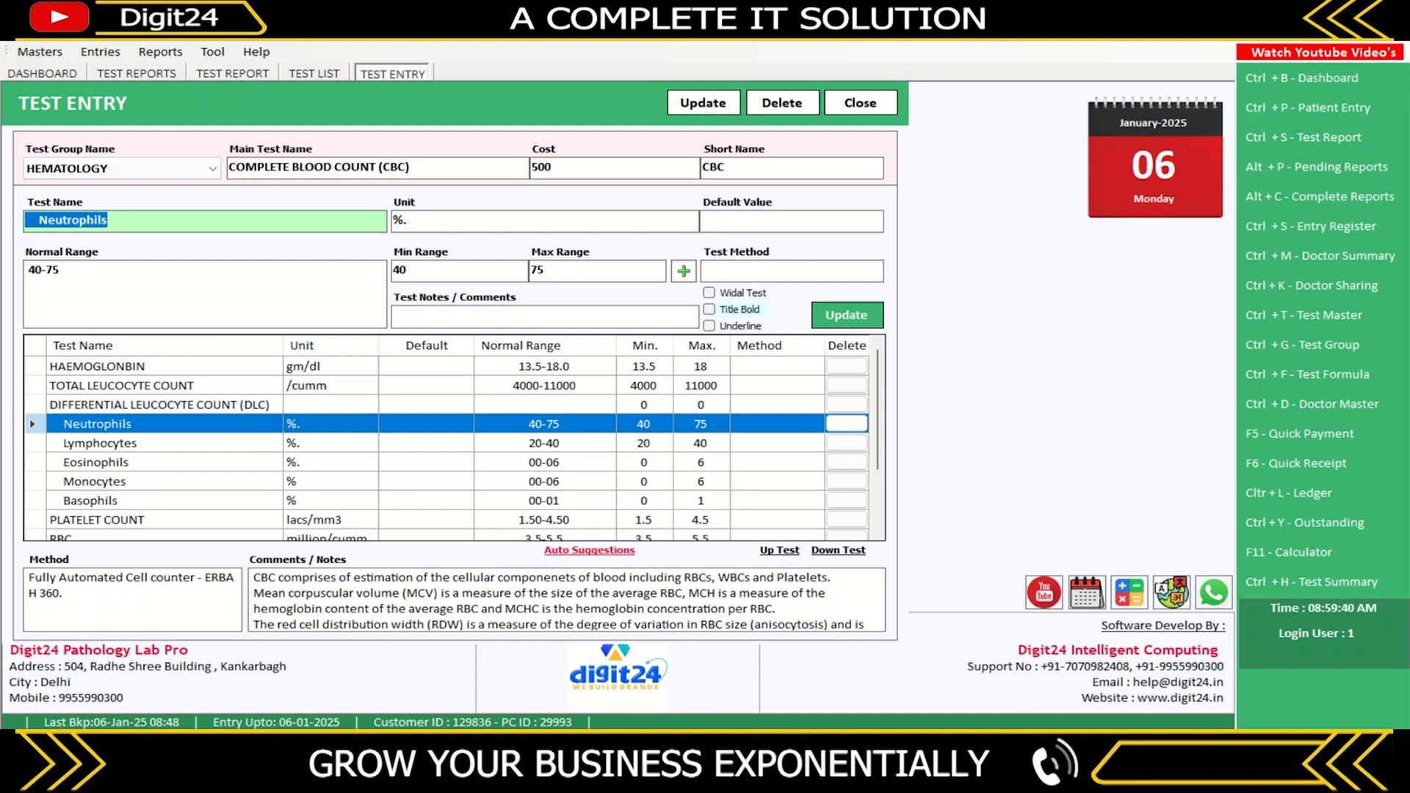
scroll(448, 441, "down", 2)
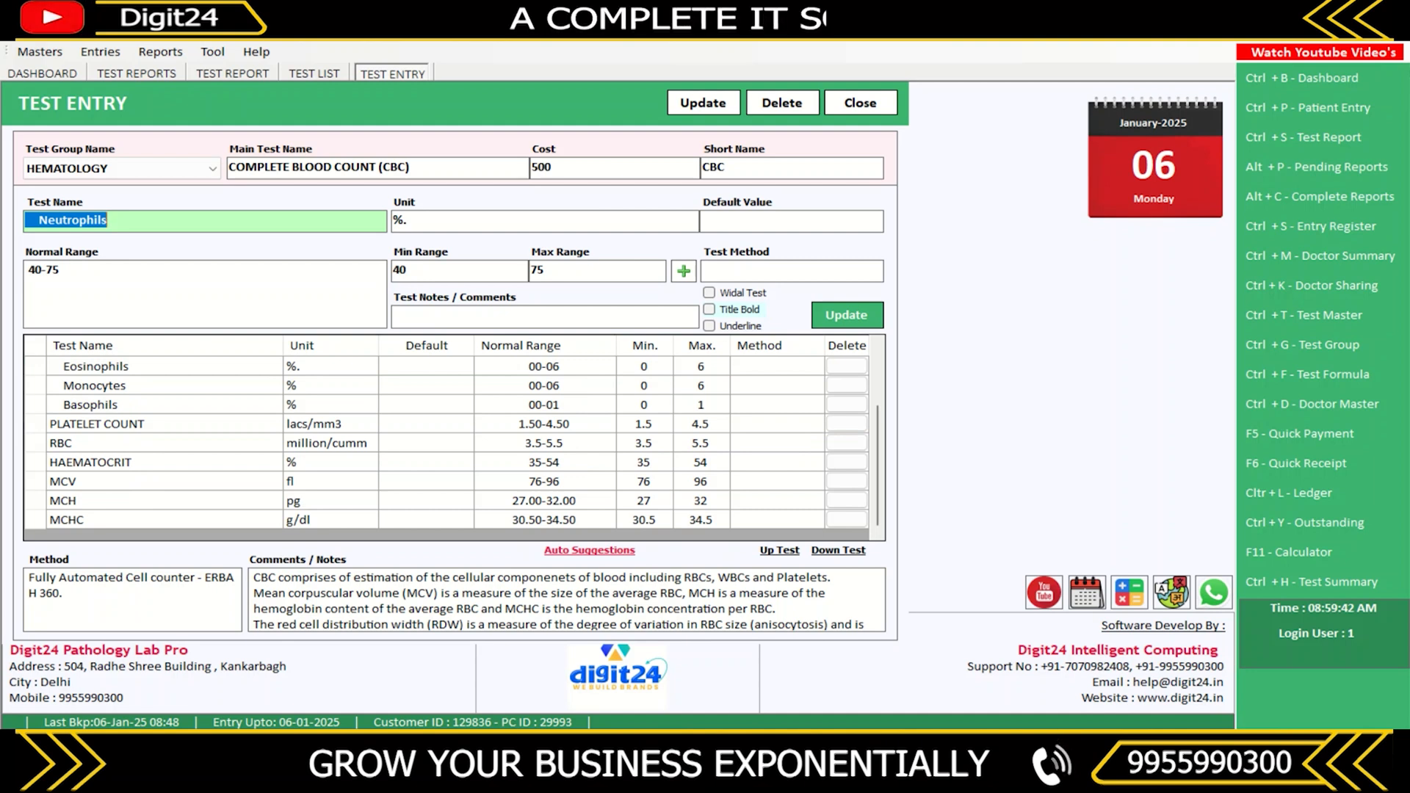
scroll(448, 441, "up", 2)
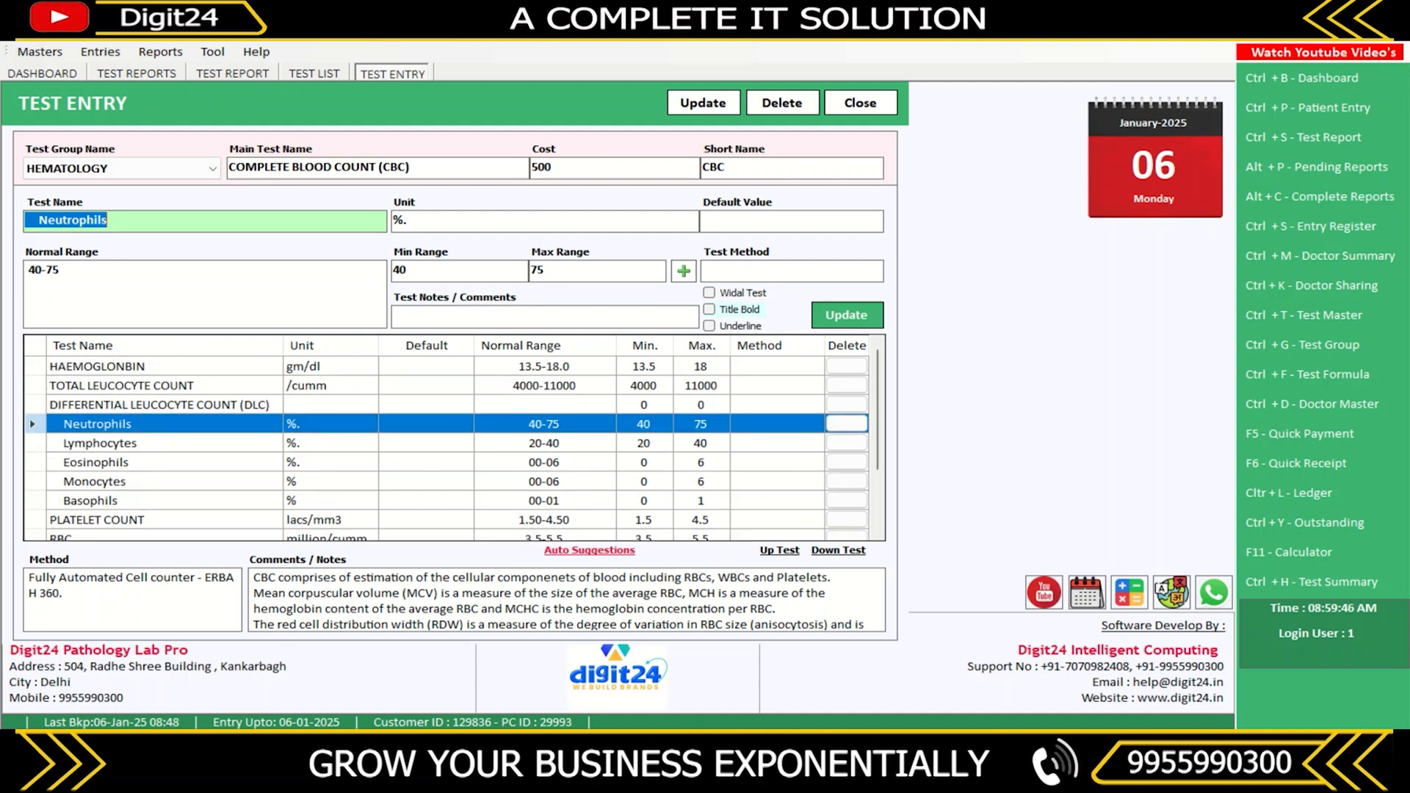
double_click(100, 443)
left_click(117, 221)
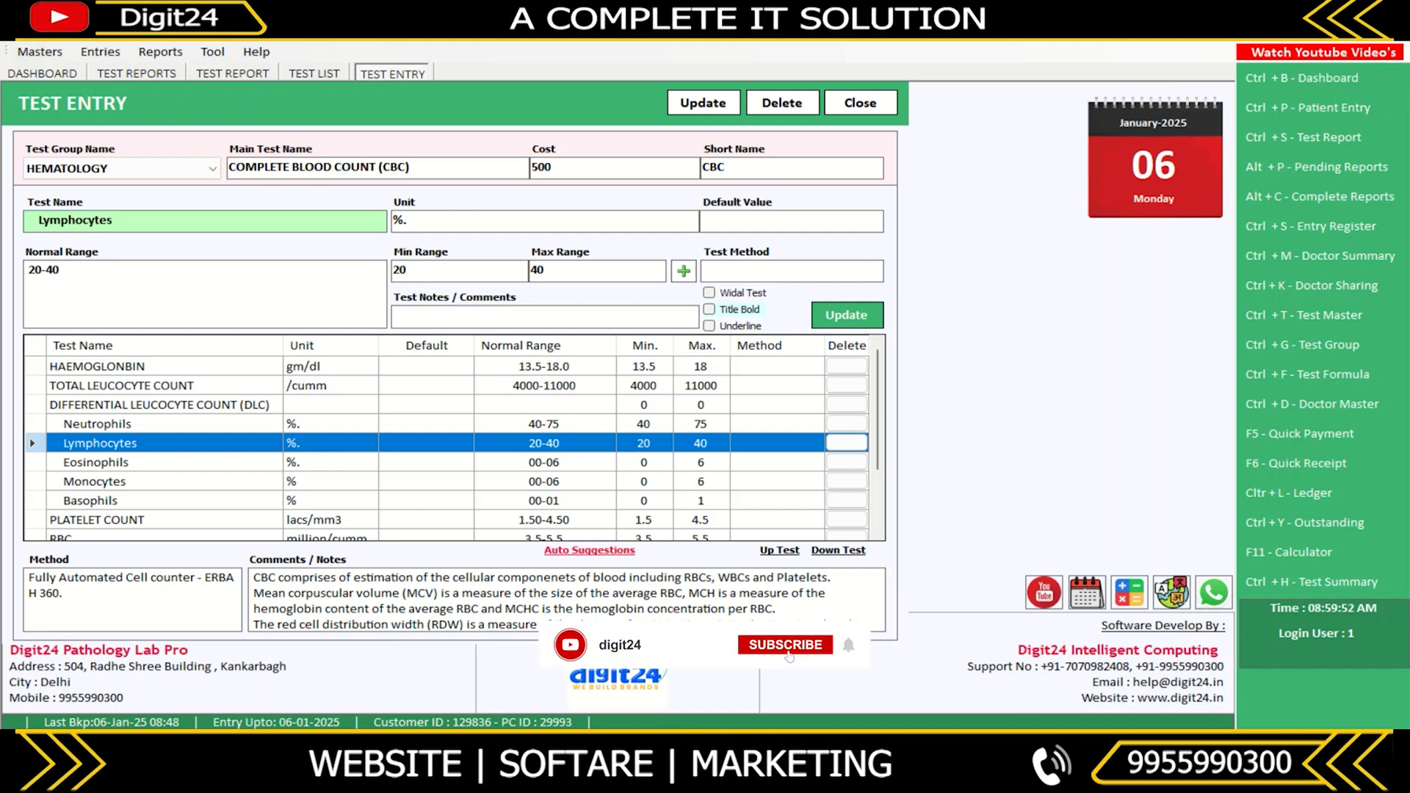
- Try to delete the MCHC parameter from the COMPLETE BLOOD COUNT (CBC) test and dismiss the message
scroll(447, 443, "down", 2)
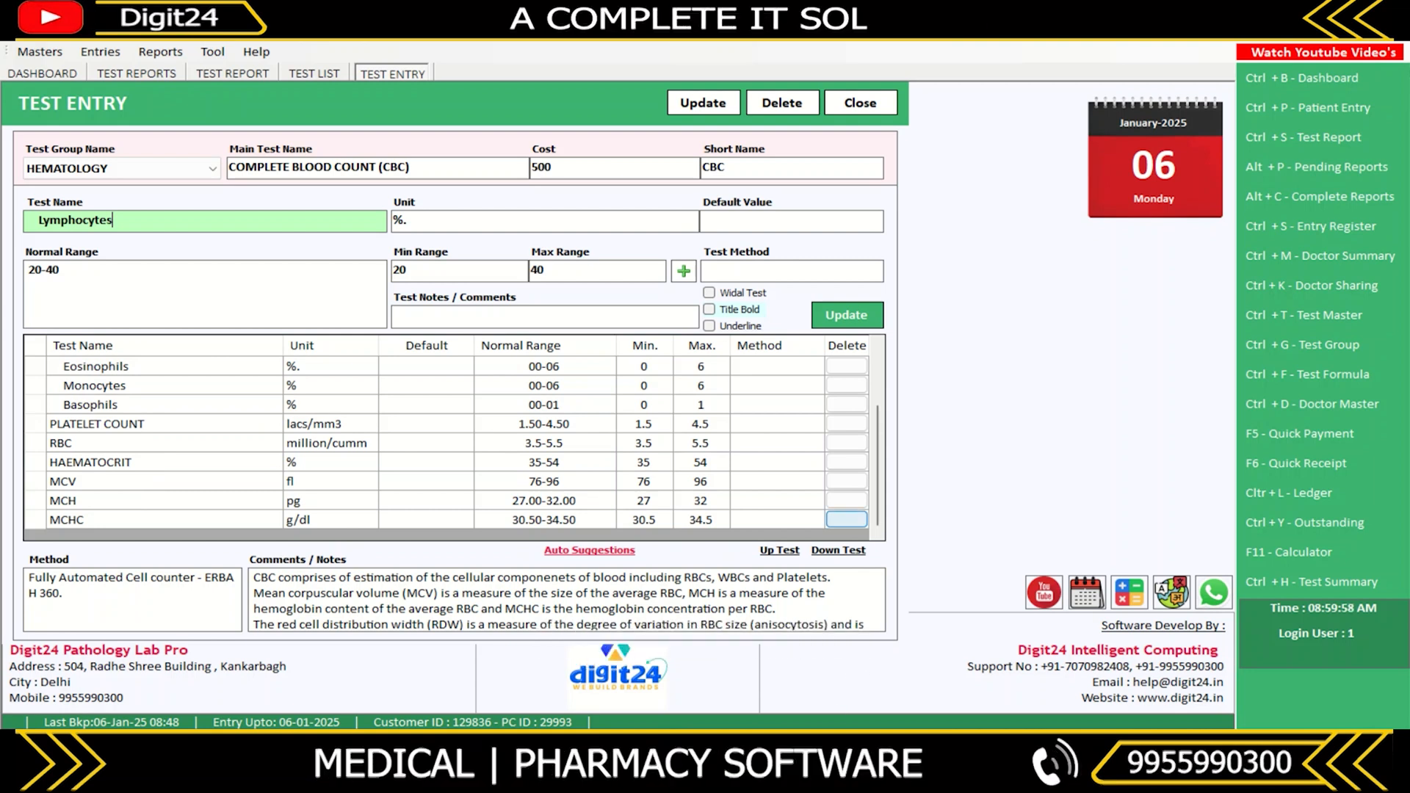
left_click(846, 519)
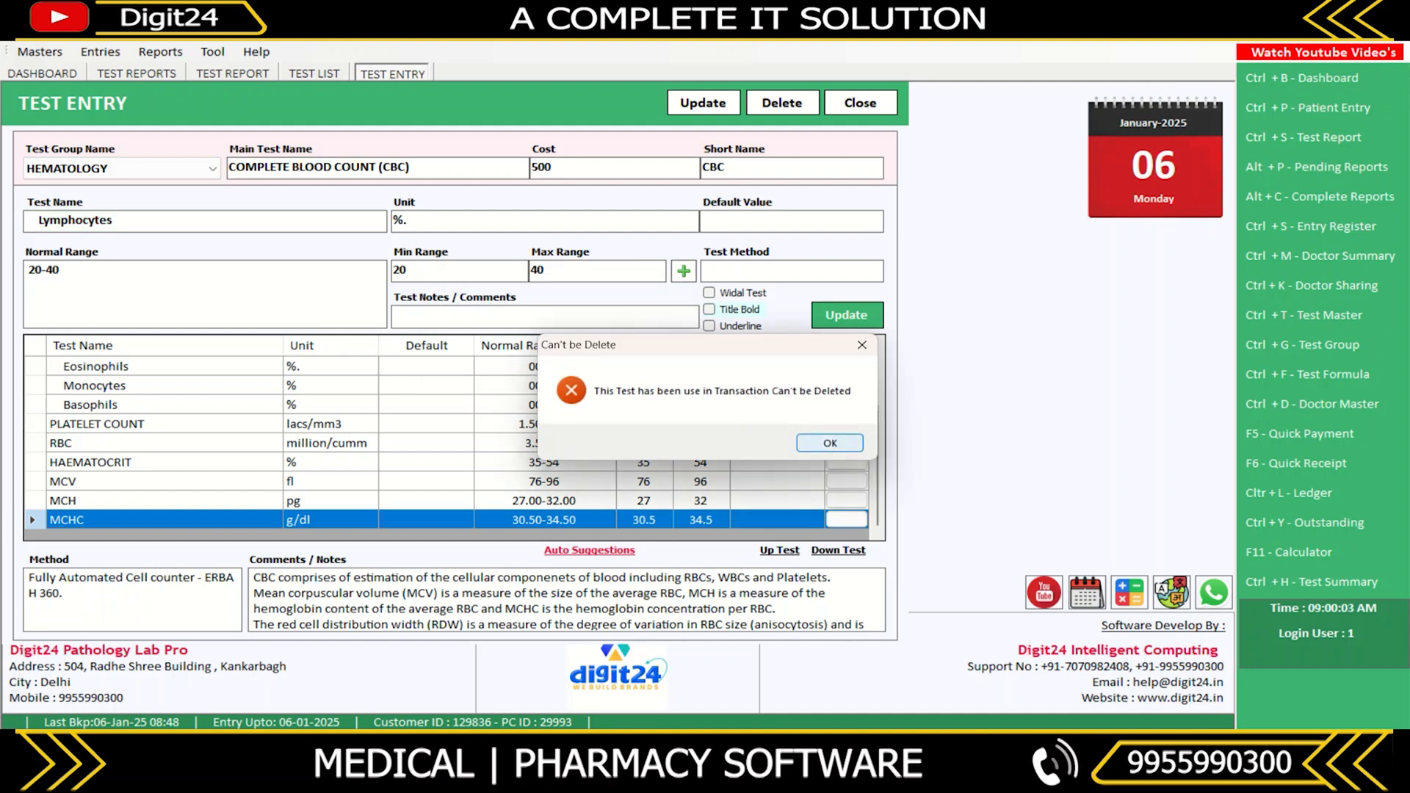
left_click(830, 442)
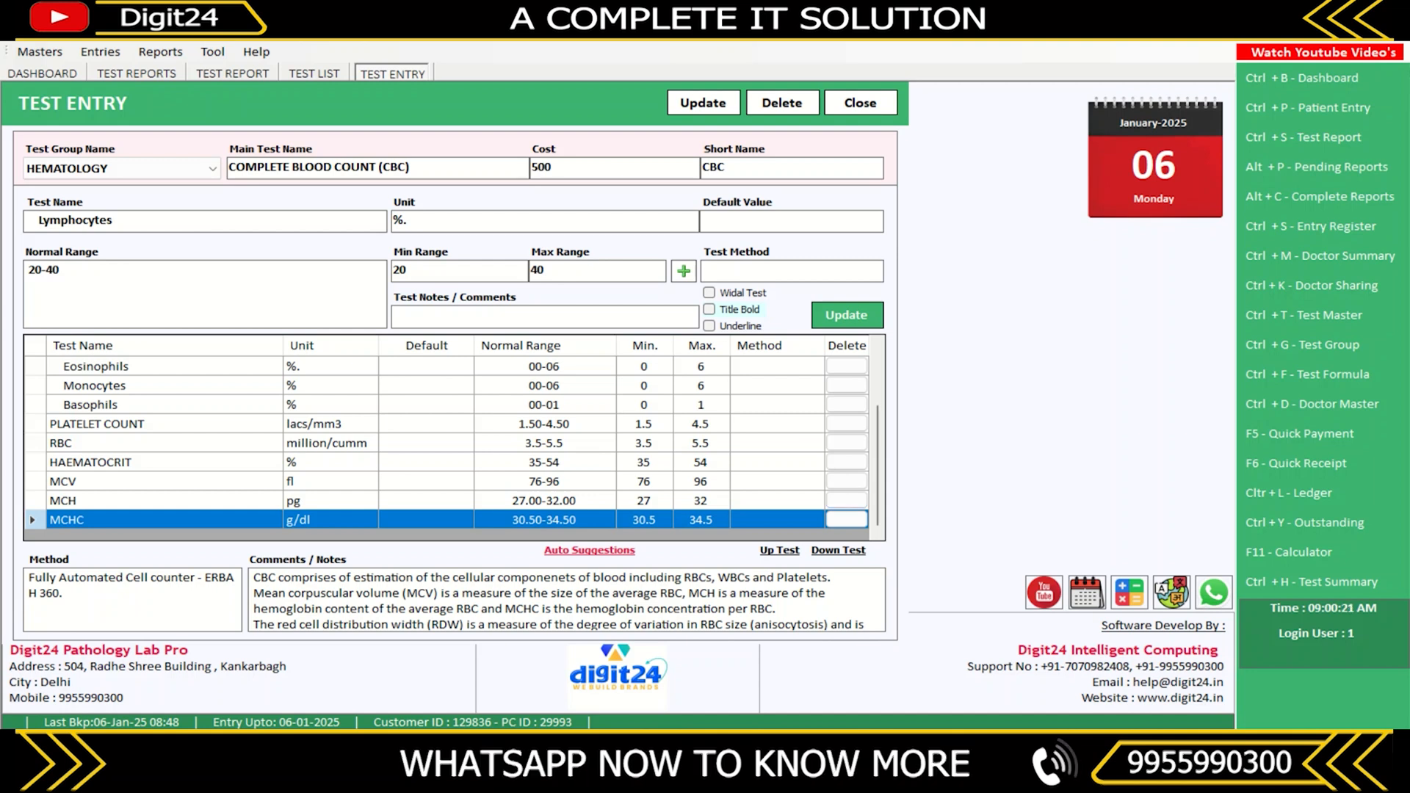
- Look through the test's parameter list again and check the text in its Method field
scroll(454, 440, "up", 2)
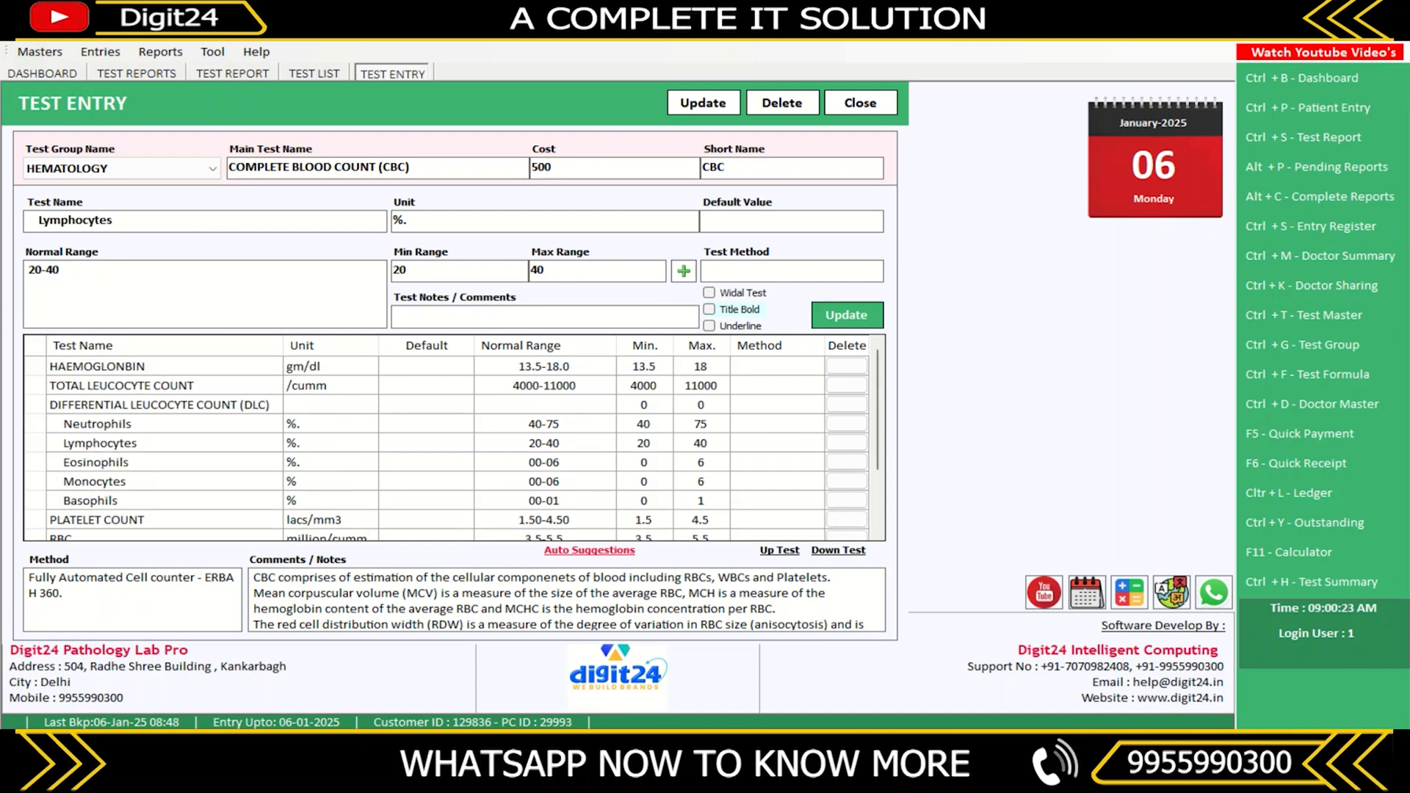
scroll(453, 440, "down", 2)
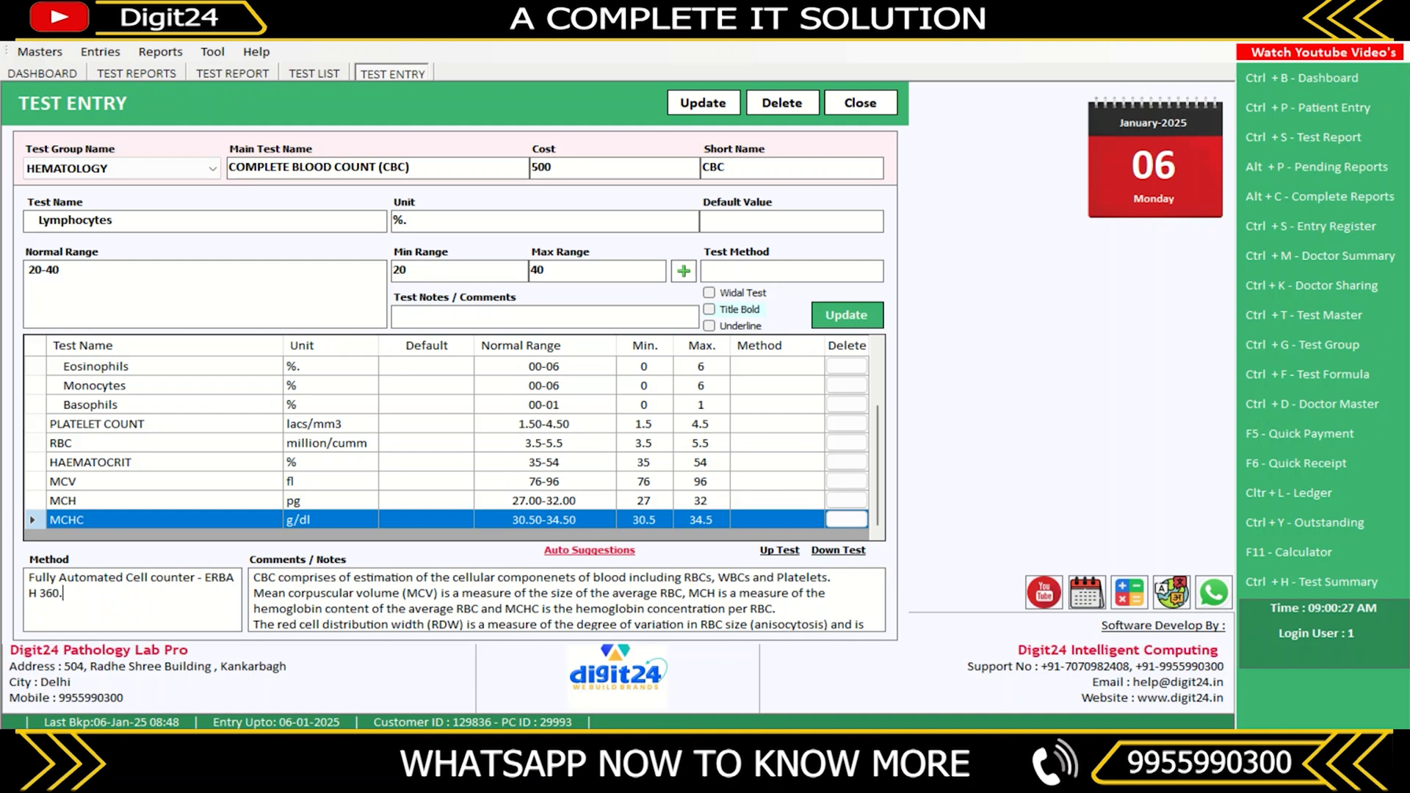
key("ctrl+a")
left_click(132, 594)
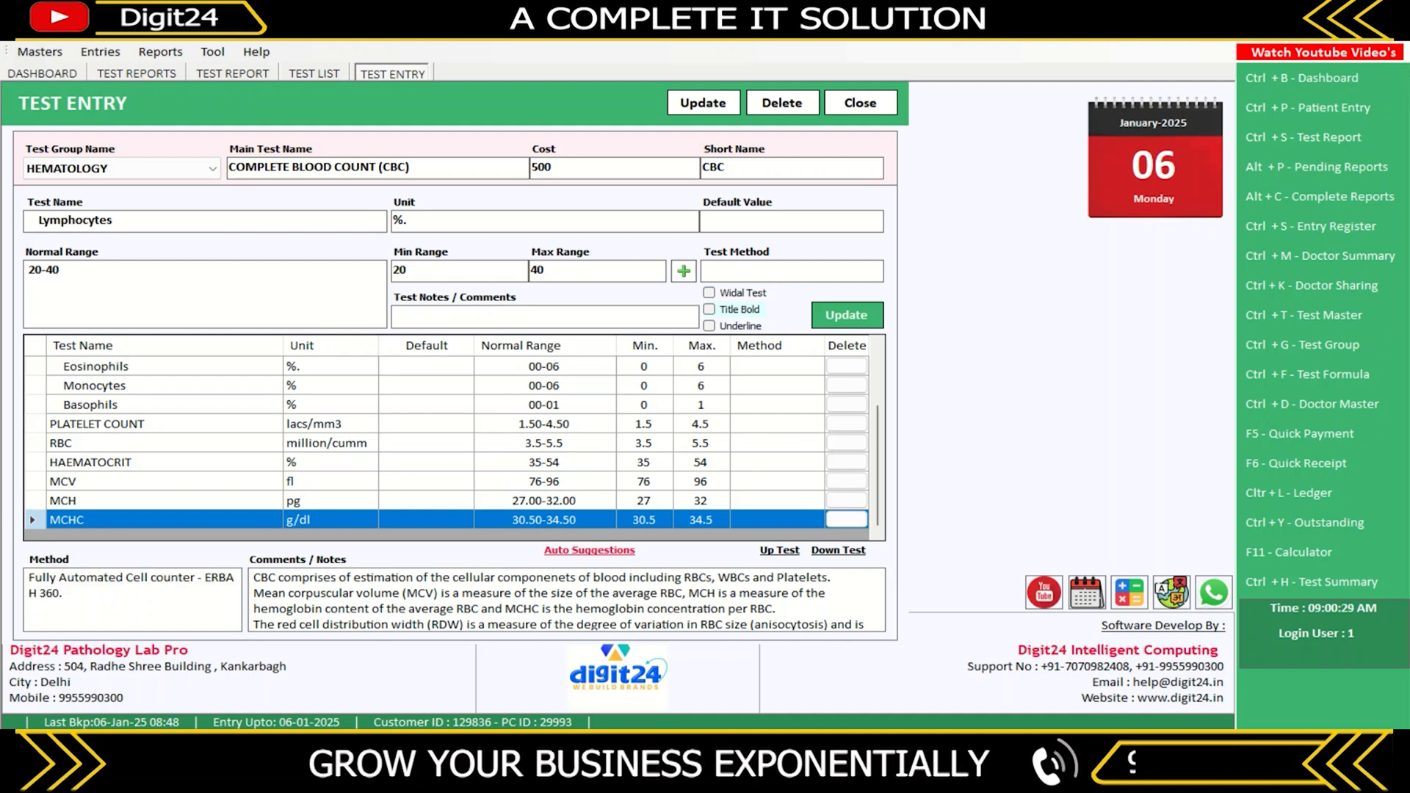